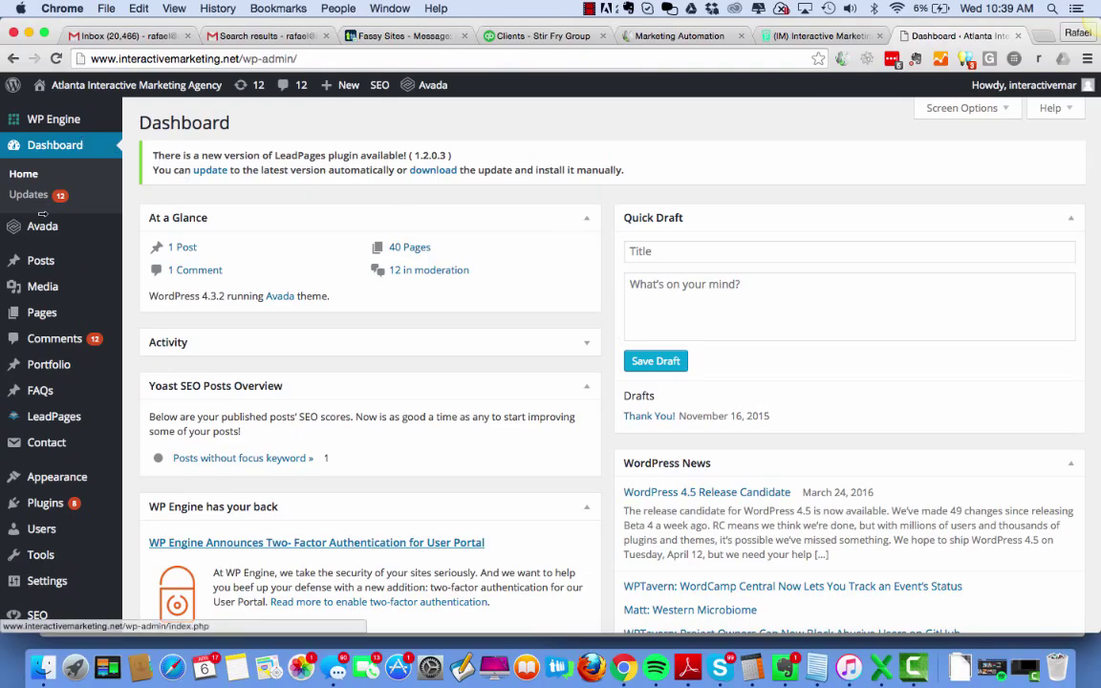
Switch to Notepad to check the noted YouTube video link, and return to the WordPress dashboard
{"action": "mouse_move", "coordinate": [4, 321]}
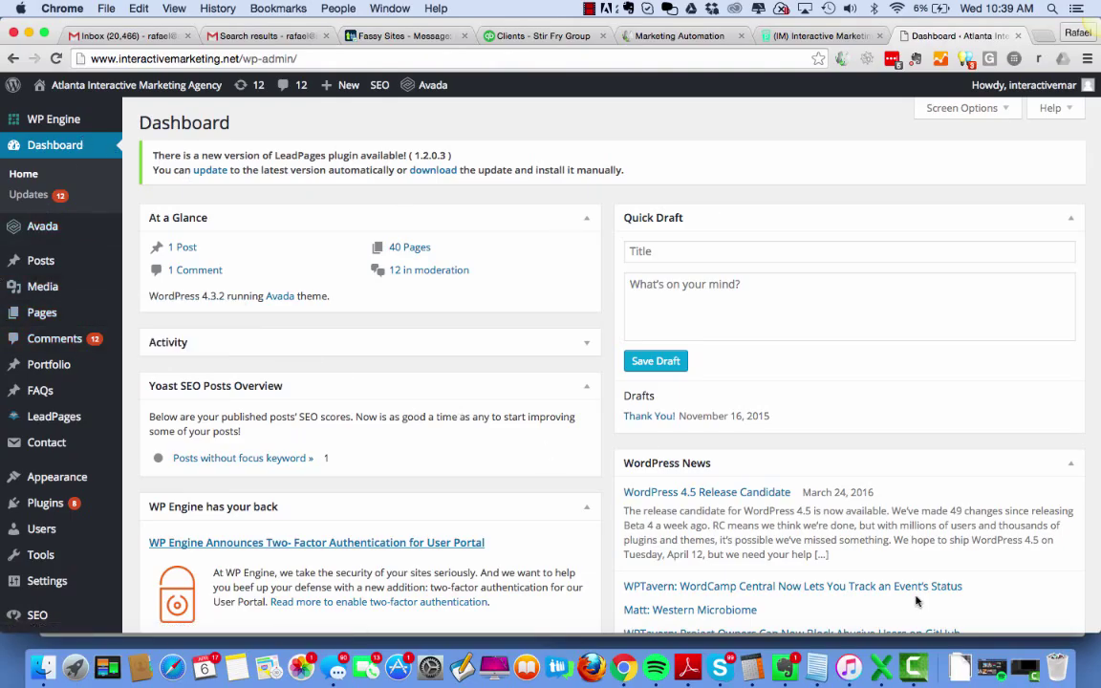
{"action": "left_click", "coordinate": [816, 666]}
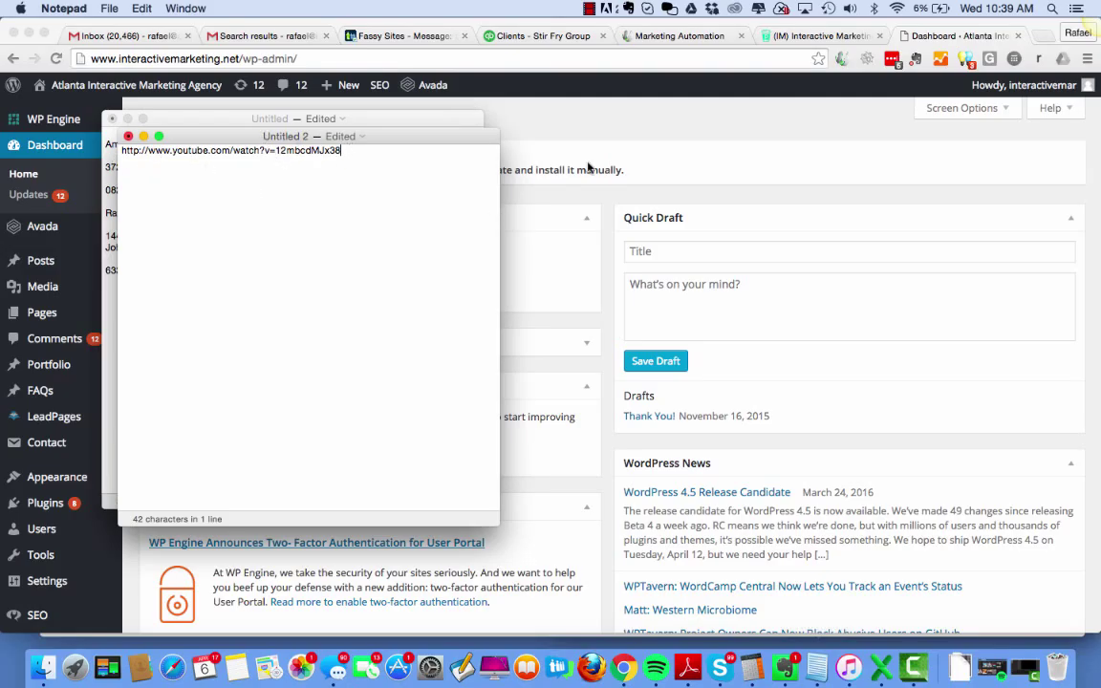
{"action": "left_click", "coordinate": [539, 118]}
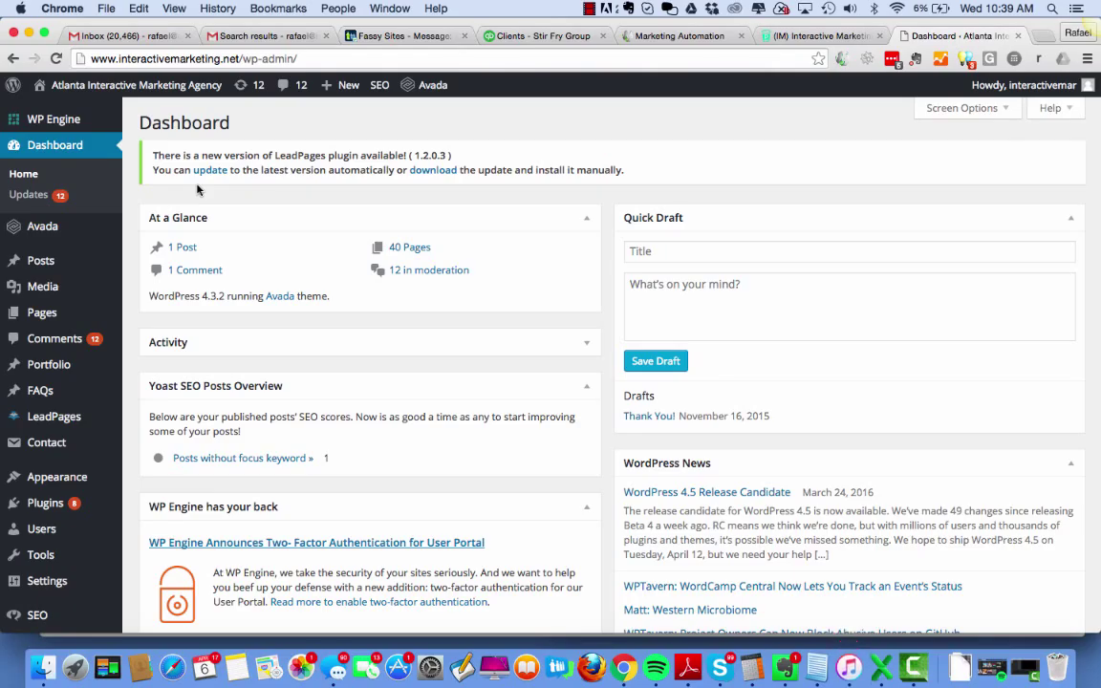
Open the list of all pages on the site
{"action": "mouse_move", "coordinate": [62, 320]}
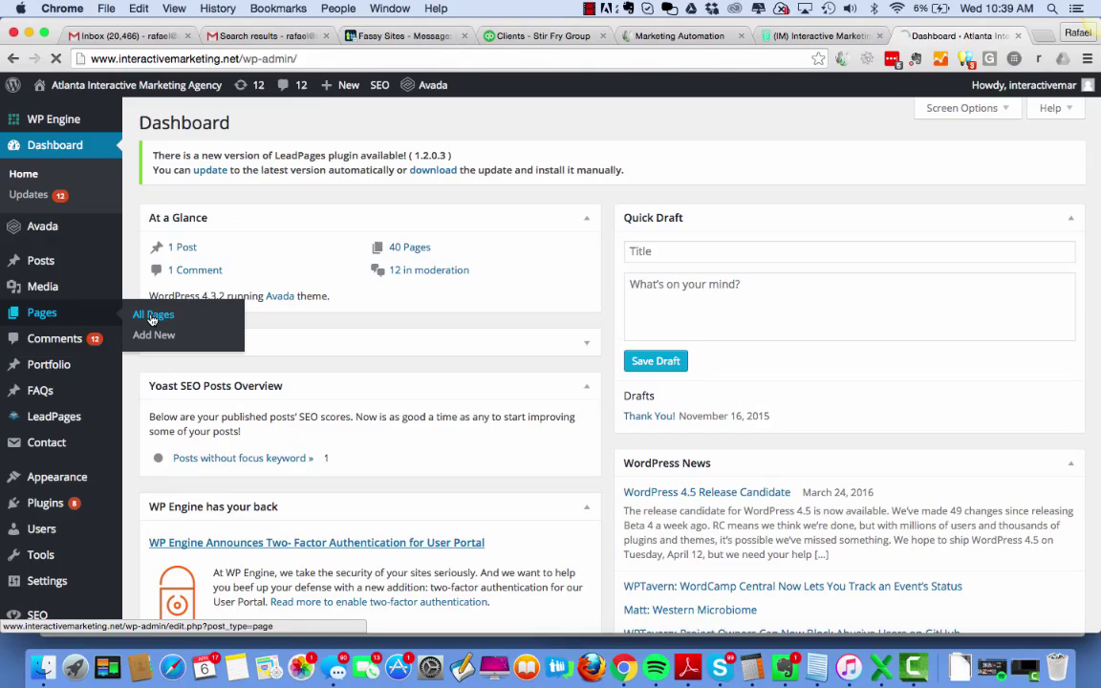
{"action": "left_click", "coordinate": [151, 316]}
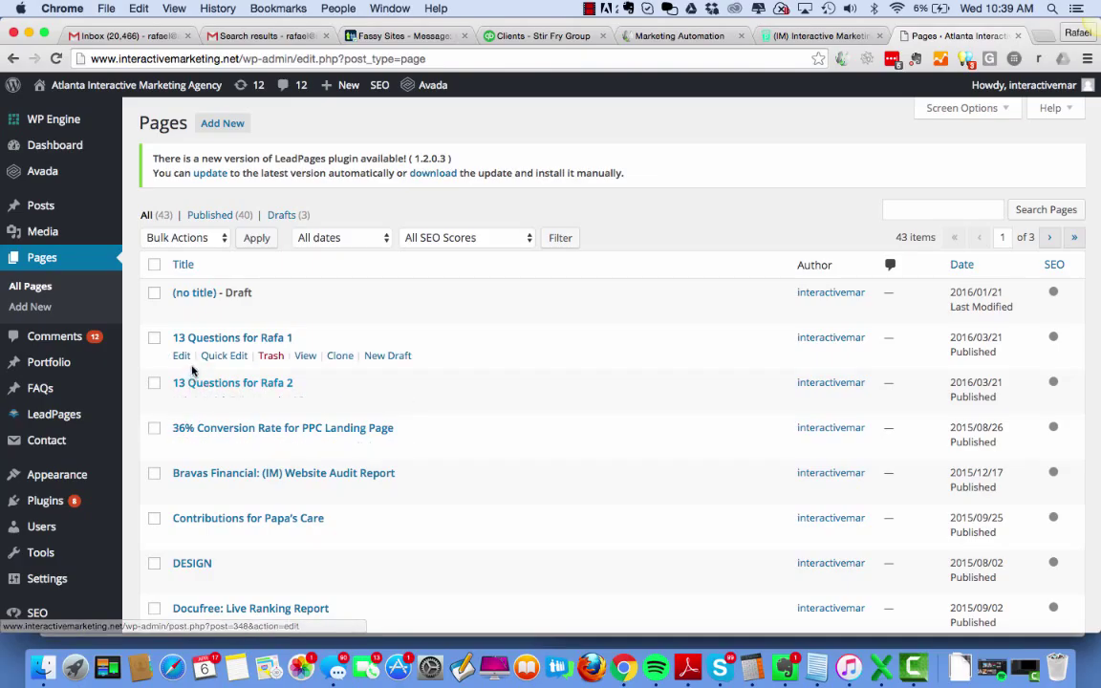
Clone the second "13 Questions" page and open the draft copy for editing
{"action": "mouse_move", "coordinate": [347, 410]}
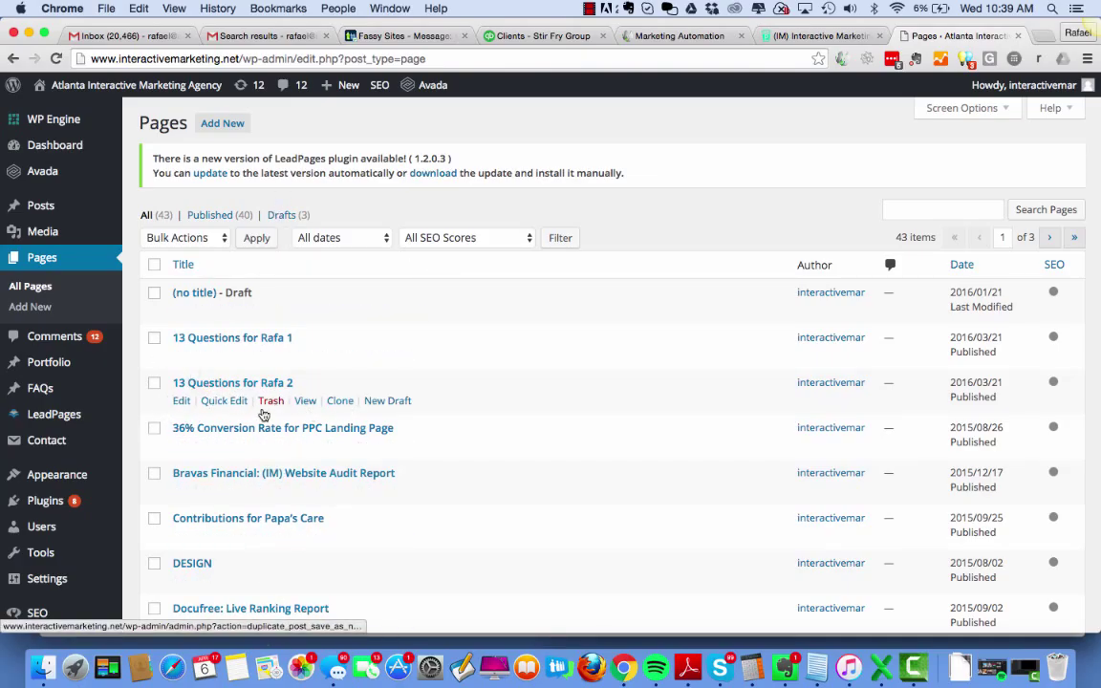
{"action": "left_click", "coordinate": [340, 402]}
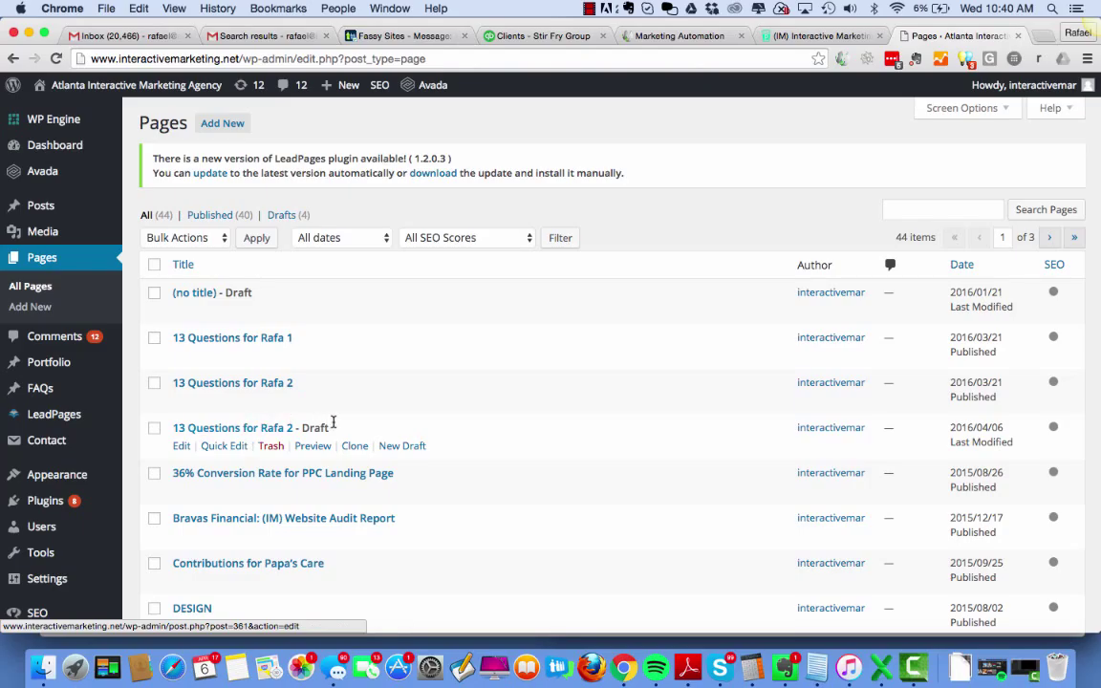
{"action": "left_click", "coordinate": [181, 449]}
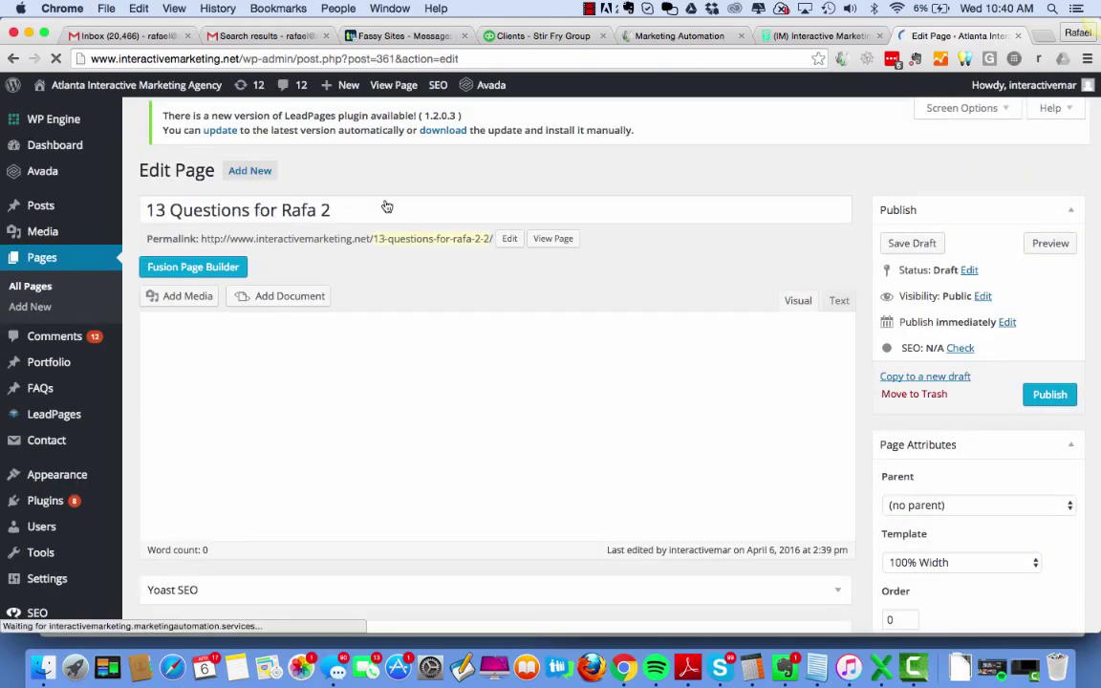
Retitle the draft page "Case Study: How to use Social Assist"
{"action": "left_click", "coordinate": [330, 220]}
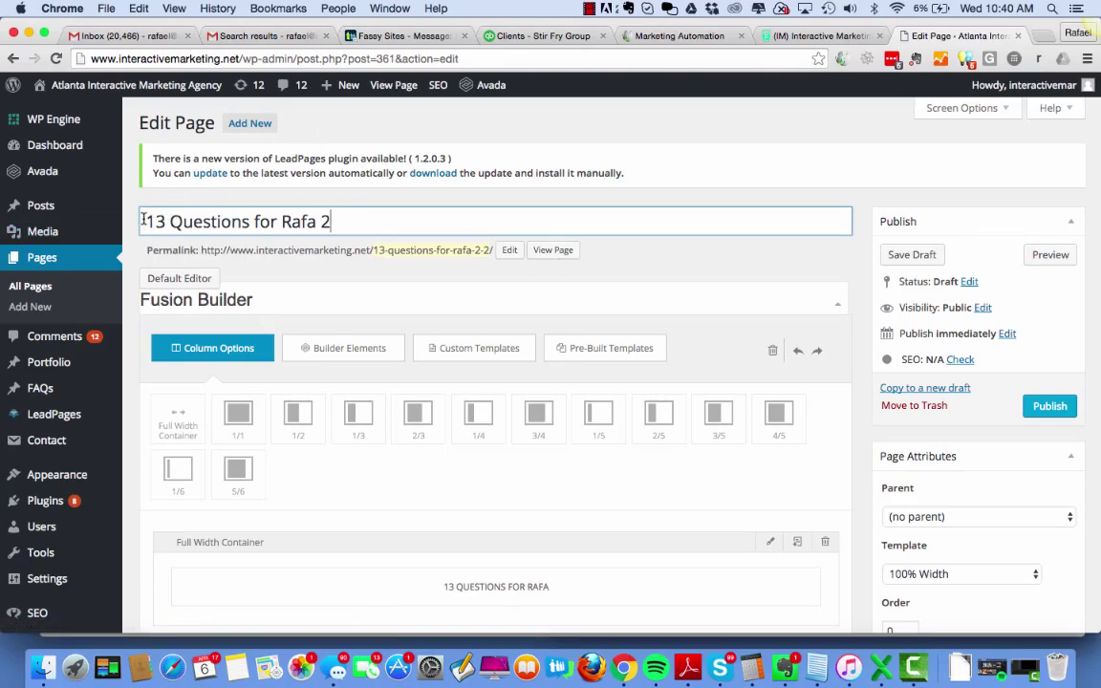
{"action": "left_click", "coordinate": [146, 222]}
{"action": "type", "text": "Case Study"}
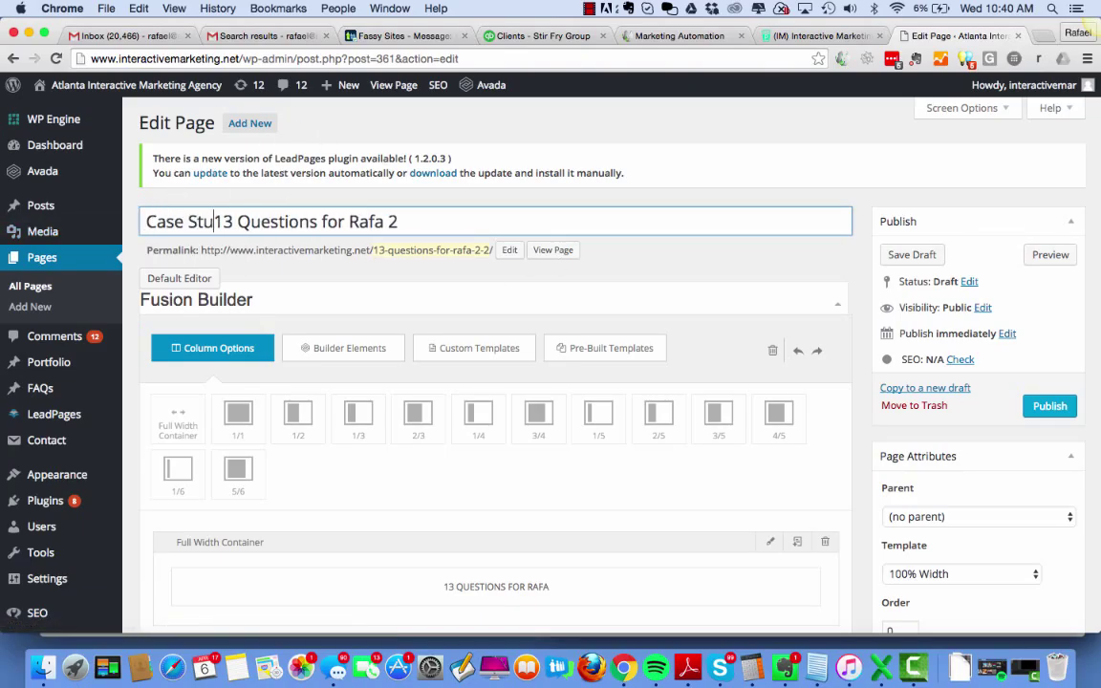
{"action": "type", "text": ":"}
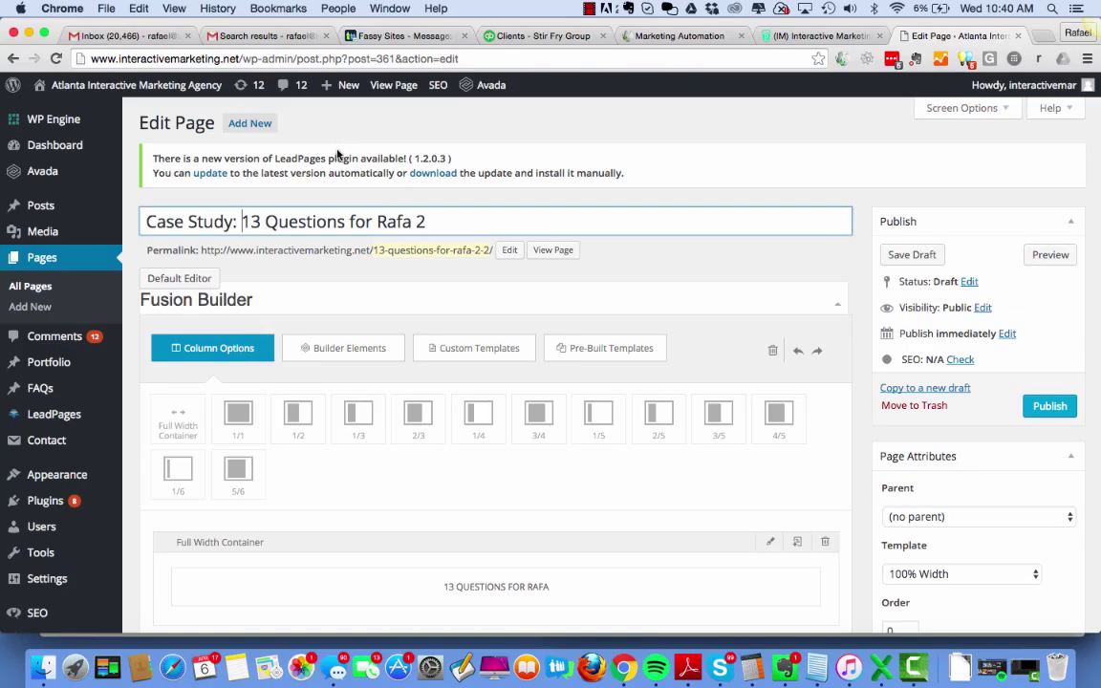
{"action": "left_click_drag", "start_coordinate": [431, 221], "coordinate": [245, 221]}
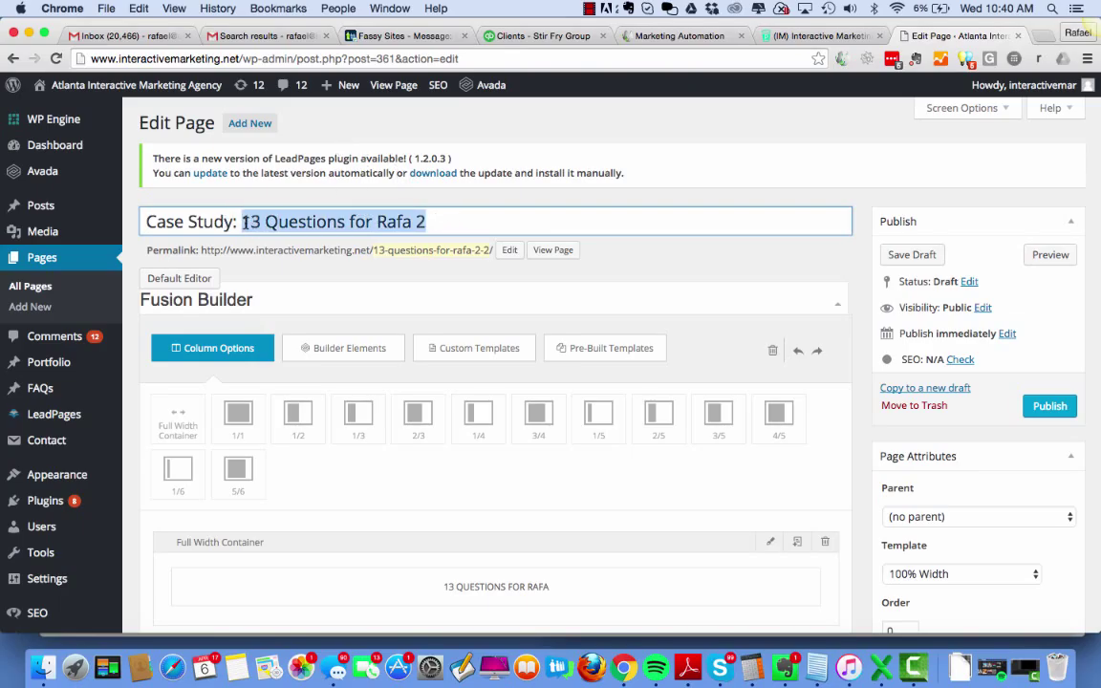
{"action": "type", "text": "How to use Social Assist"}
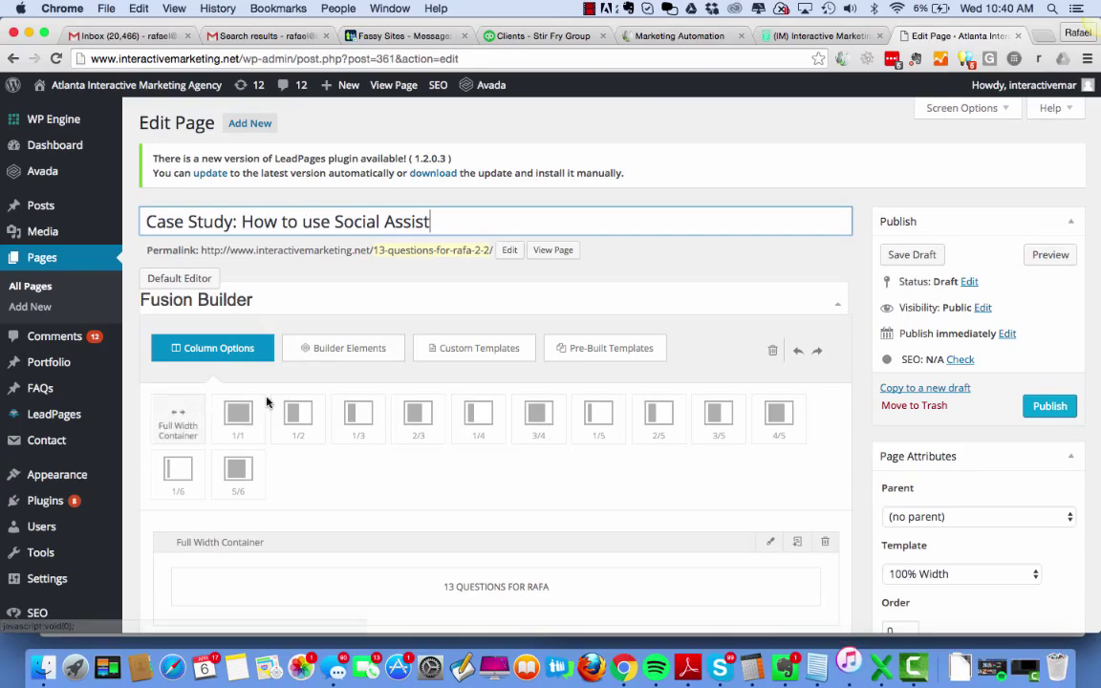
Set the draft page's permalink slug to how-to-use-social-assist-sharp-spring
{"action": "left_click", "coordinate": [508, 249]}
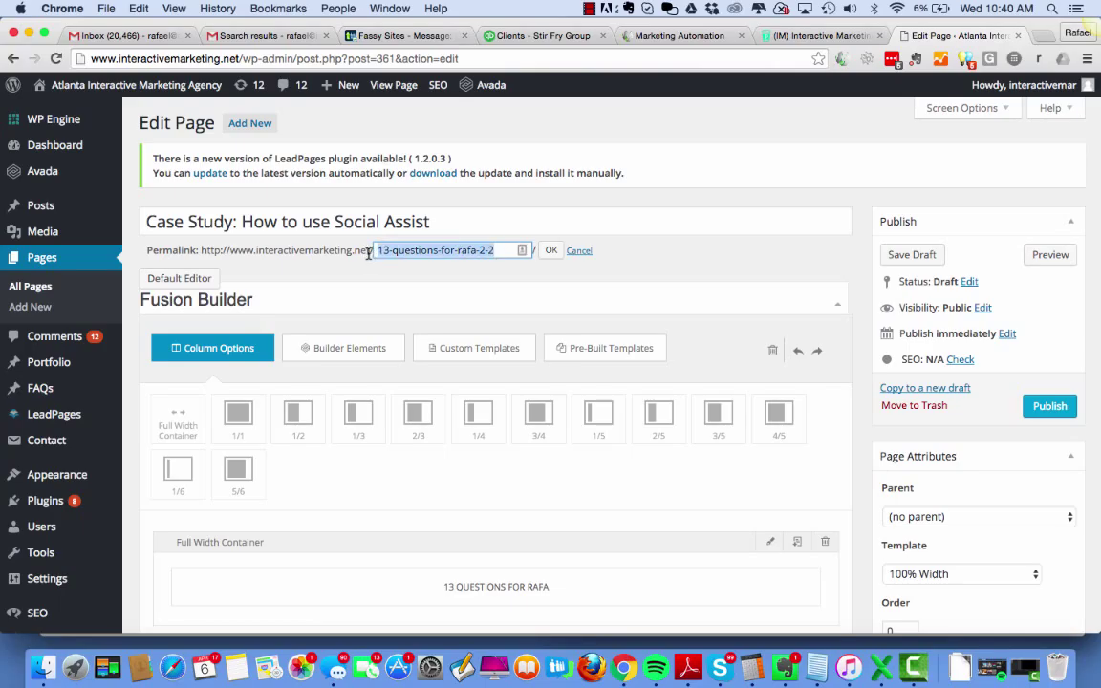
{"action": "left_click_drag", "start_coordinate": [497, 250], "coordinate": [378, 251]}
{"action": "type", "text": "how-to-use-social-assist-sharp"}
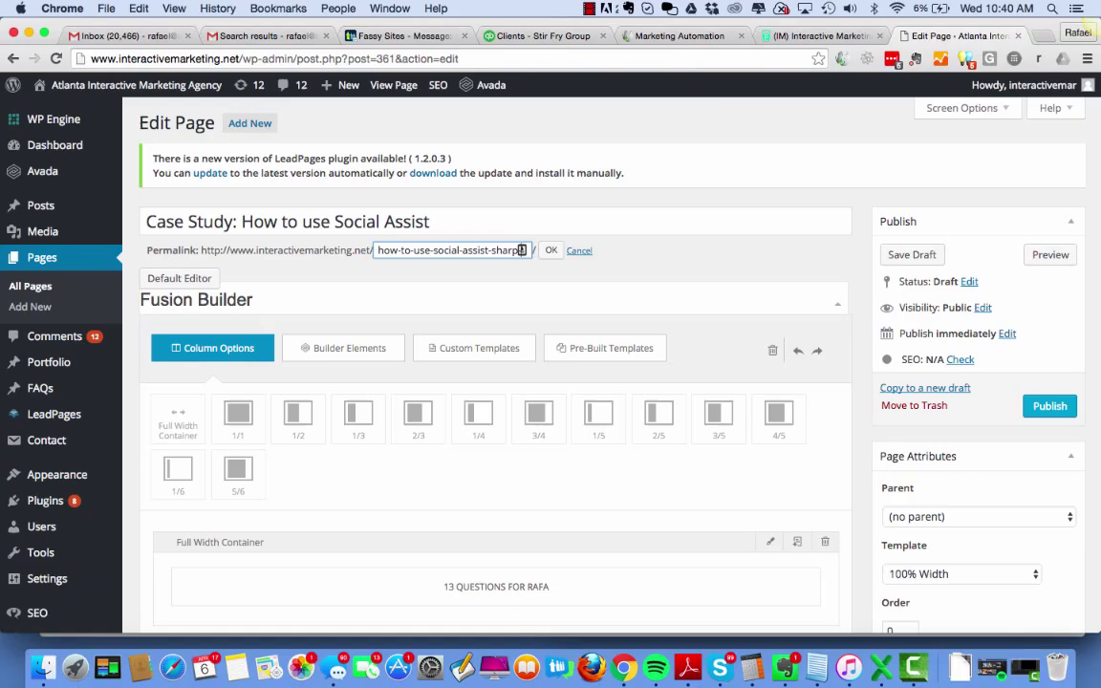
{"action": "type", "text": "-spring"}
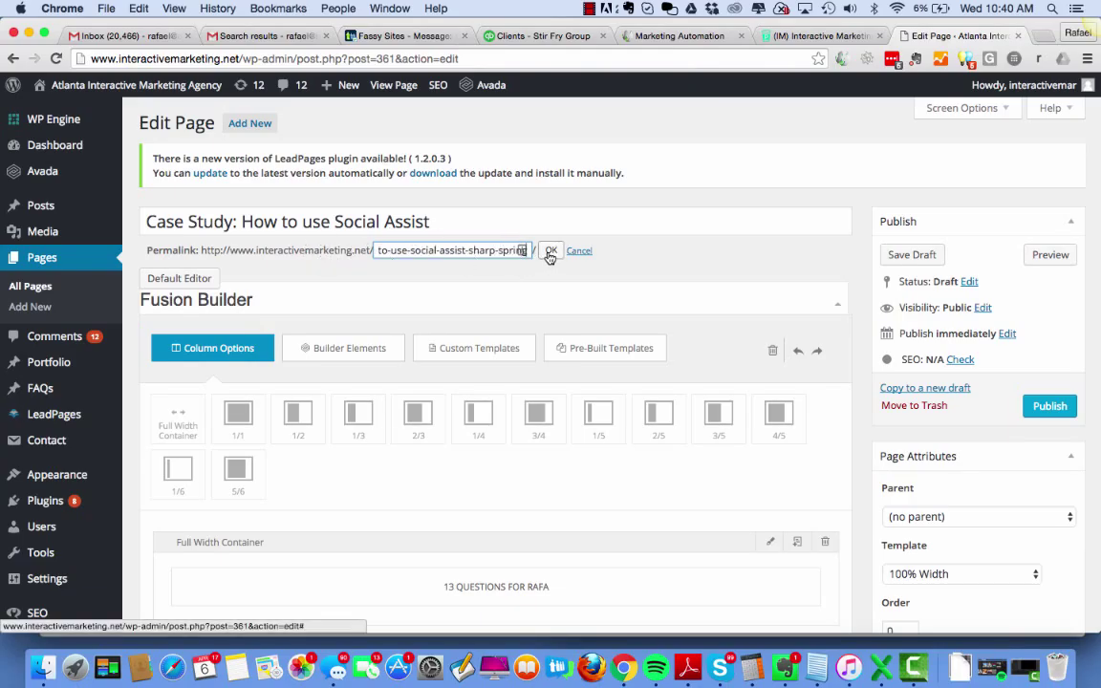
{"action": "left_click", "coordinate": [550, 252]}
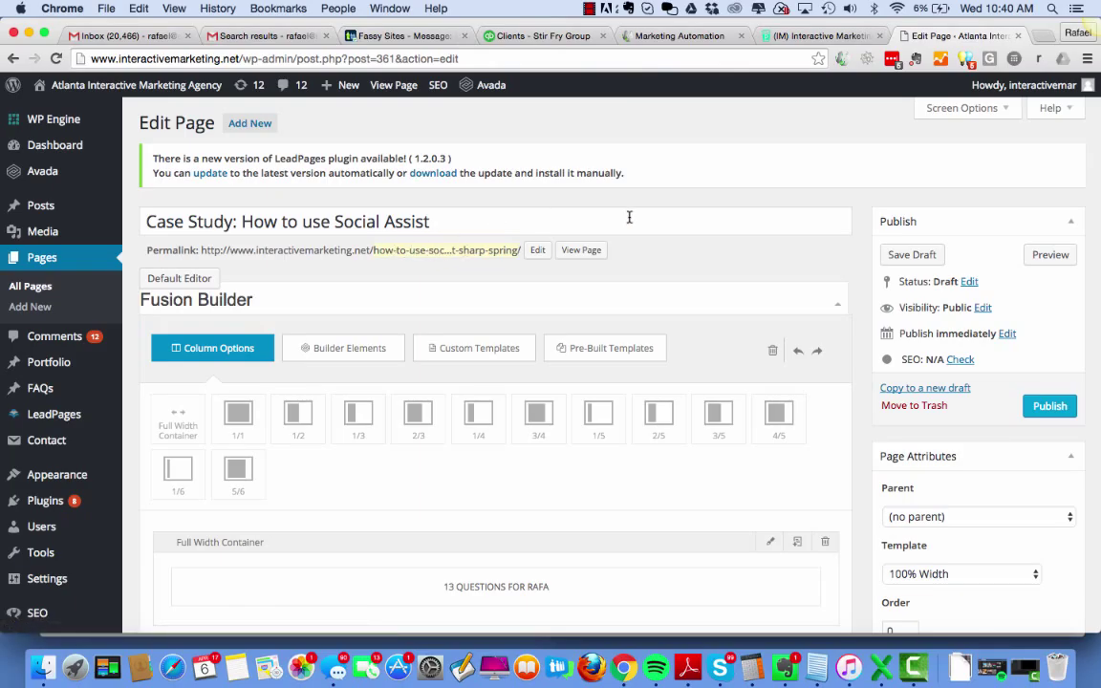
Look into the heading text block, close it unchanged, and review the containers in the page layout
{"action": "scroll", "coordinate": [629, 217], "scroll_direction": "down", "scroll_amount": 5}
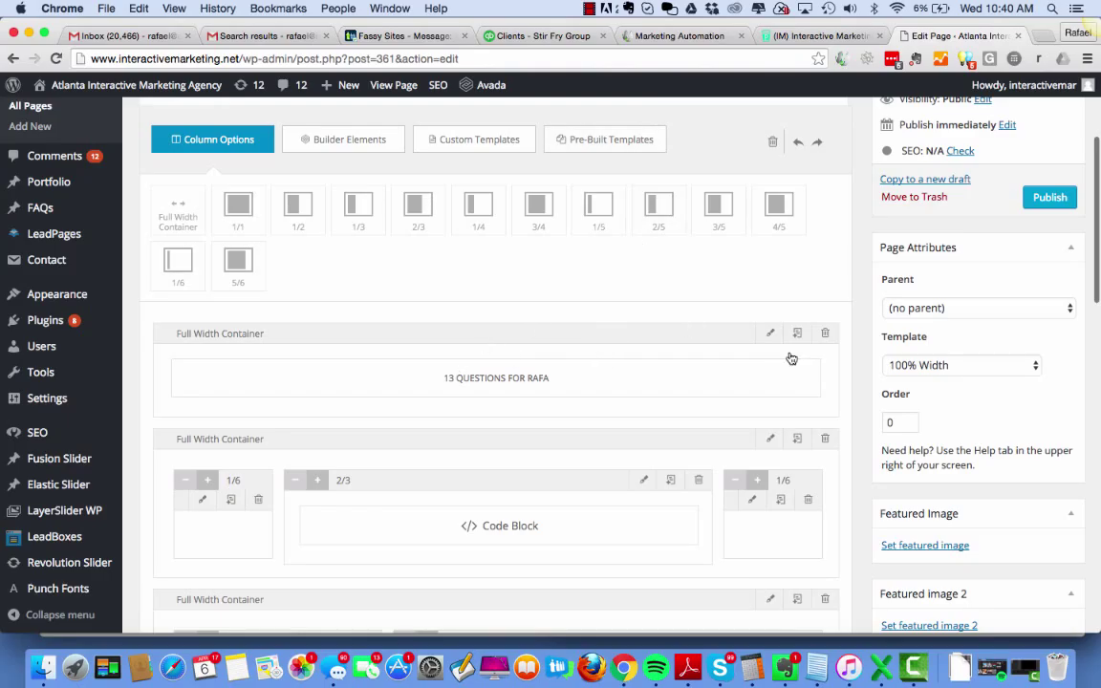
{"action": "left_click", "coordinate": [783, 369]}
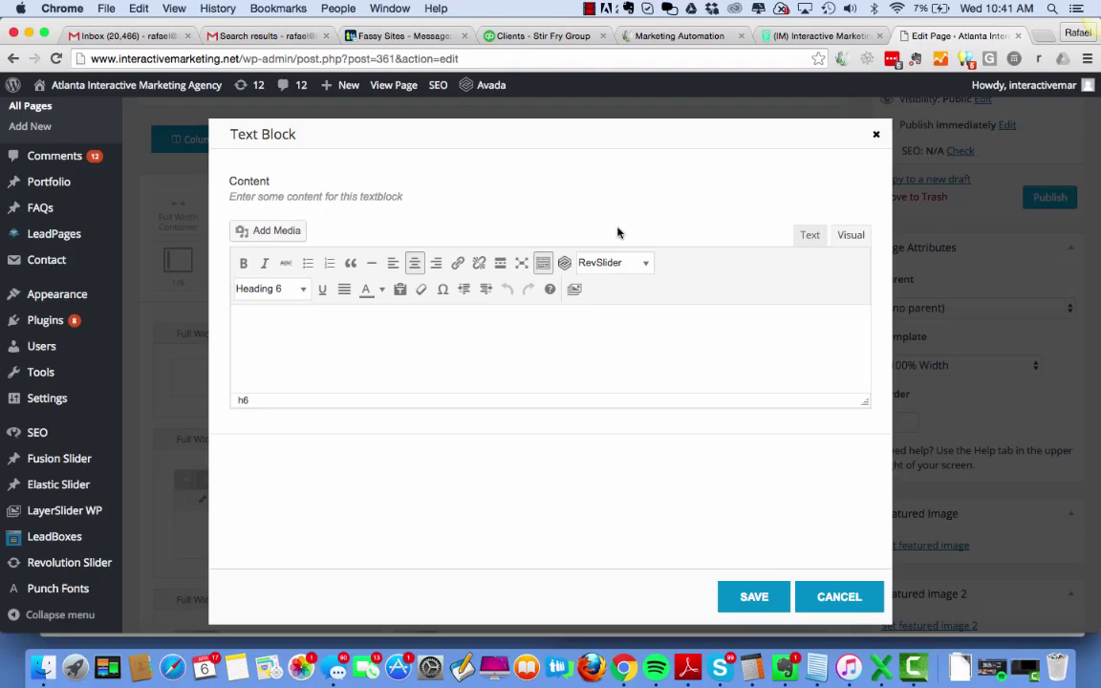
{"action": "left_click", "coordinate": [876, 140]}
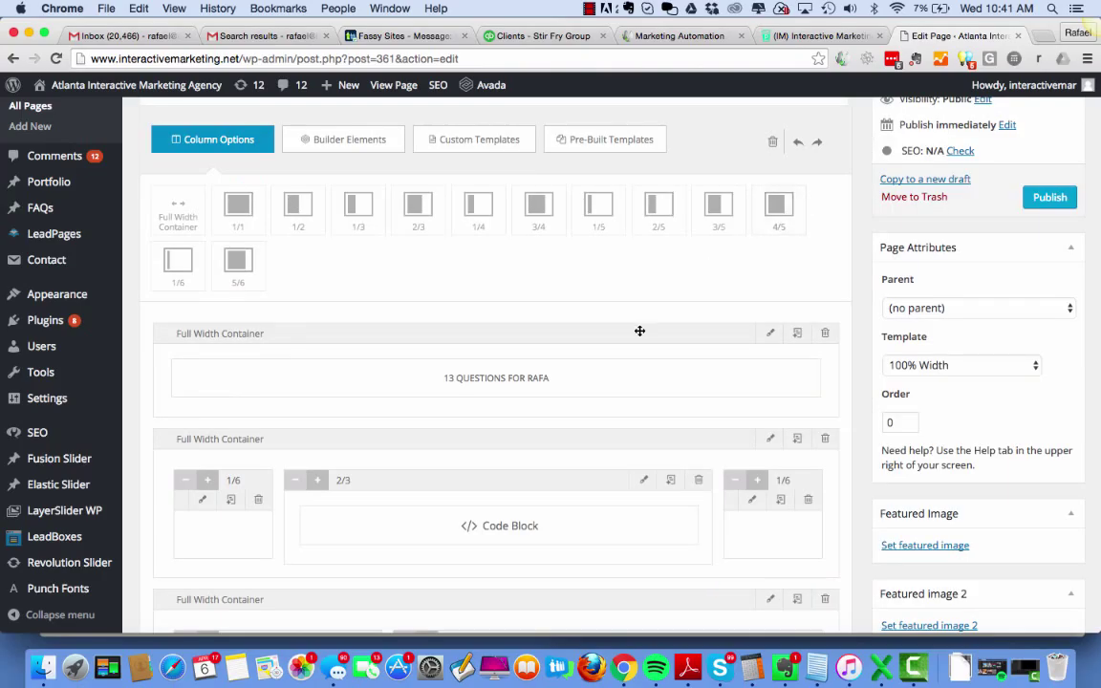
{"action": "scroll", "coordinate": [575, 300], "scroll_direction": "down", "scroll_amount": 4}
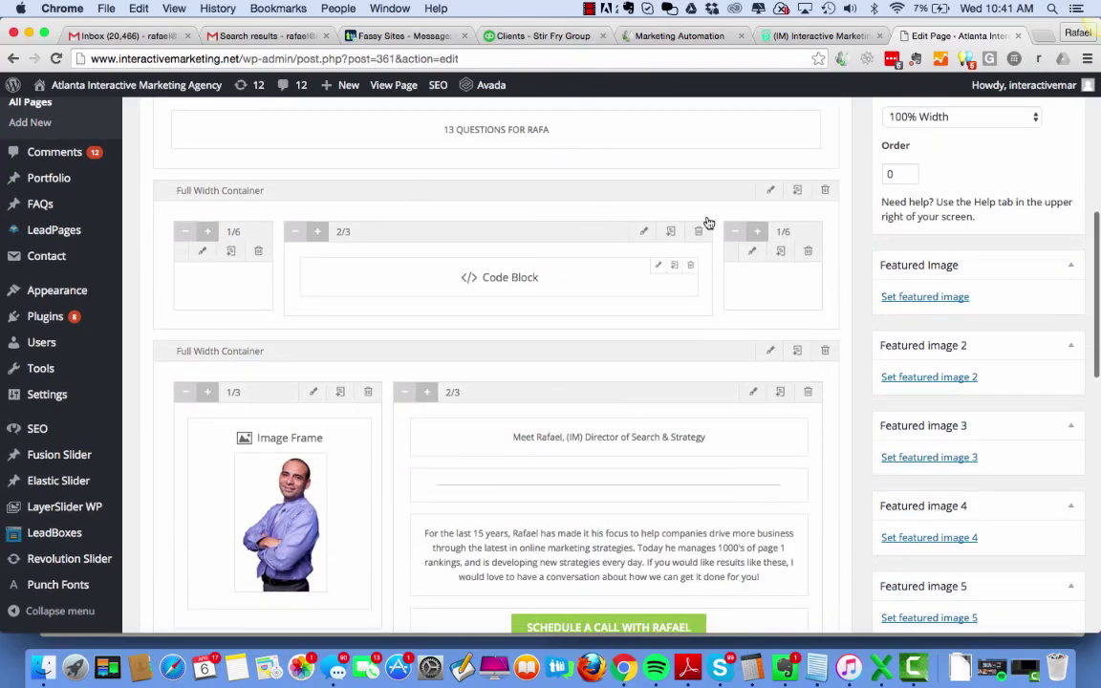
{"action": "scroll", "coordinate": [770, 334], "scroll_direction": "up", "scroll_amount": 5}
{"action": "scroll", "coordinate": [772, 346], "scroll_direction": "up", "scroll_amount": 4}
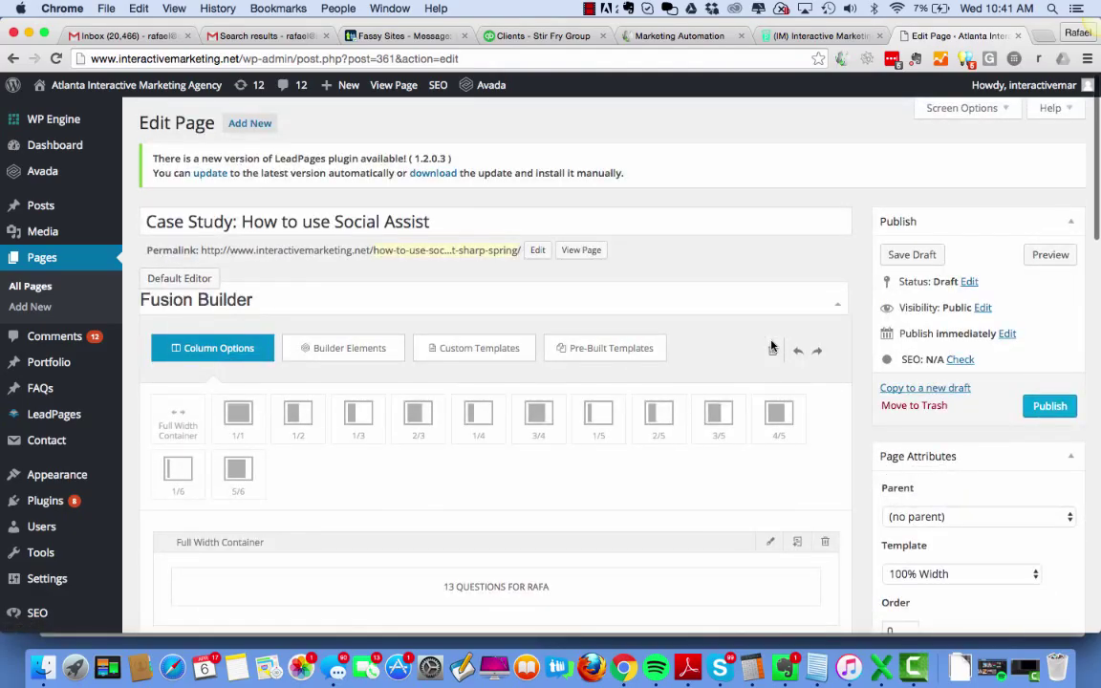
View the draft page in a separate tab, review it from the heading to the footer, and close the preview
{"action": "right_click", "coordinate": [578, 248]}
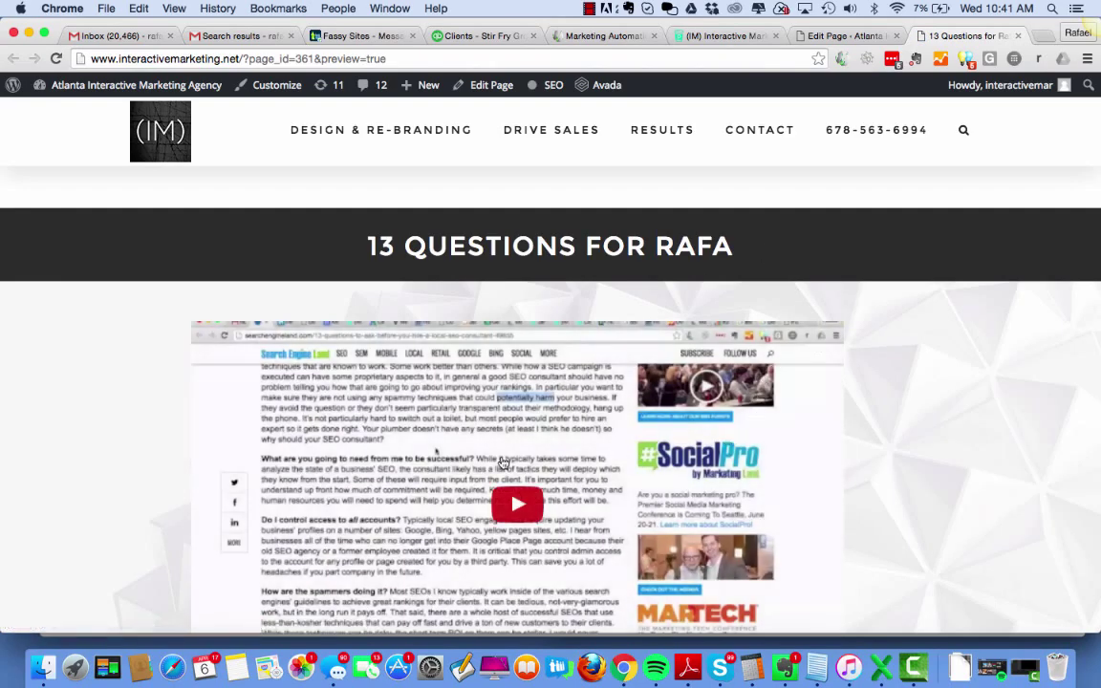
{"action": "scroll", "coordinate": [504, 464], "scroll_direction": "down", "scroll_amount": 5}
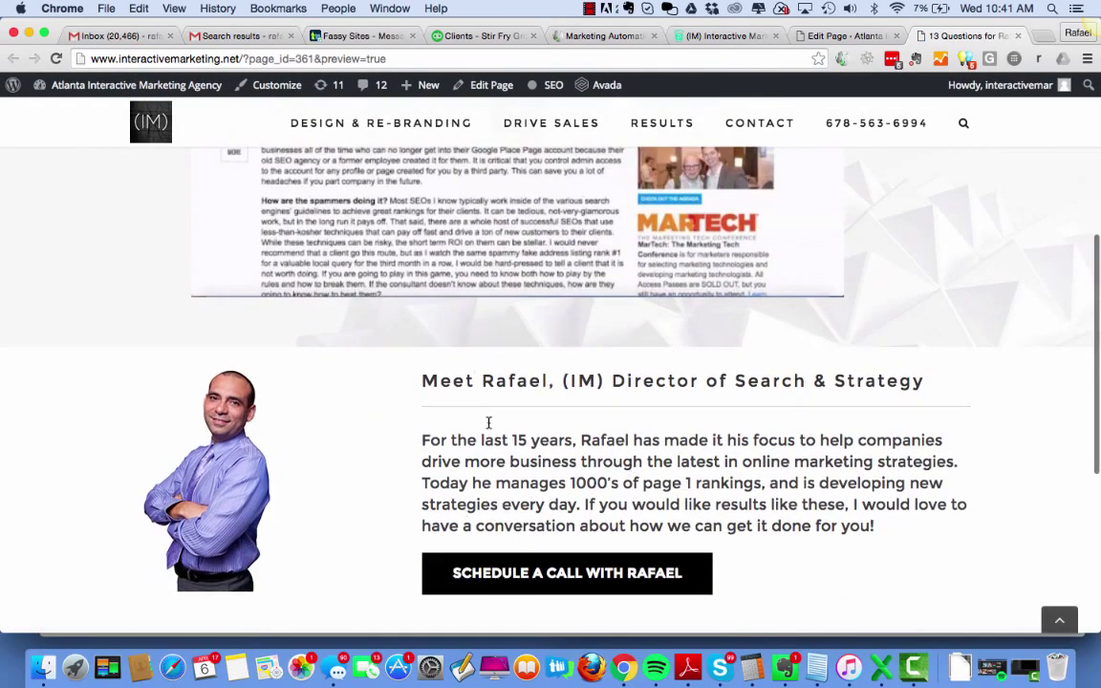
{"action": "scroll", "coordinate": [543, 455], "scroll_direction": "down", "scroll_amount": 3}
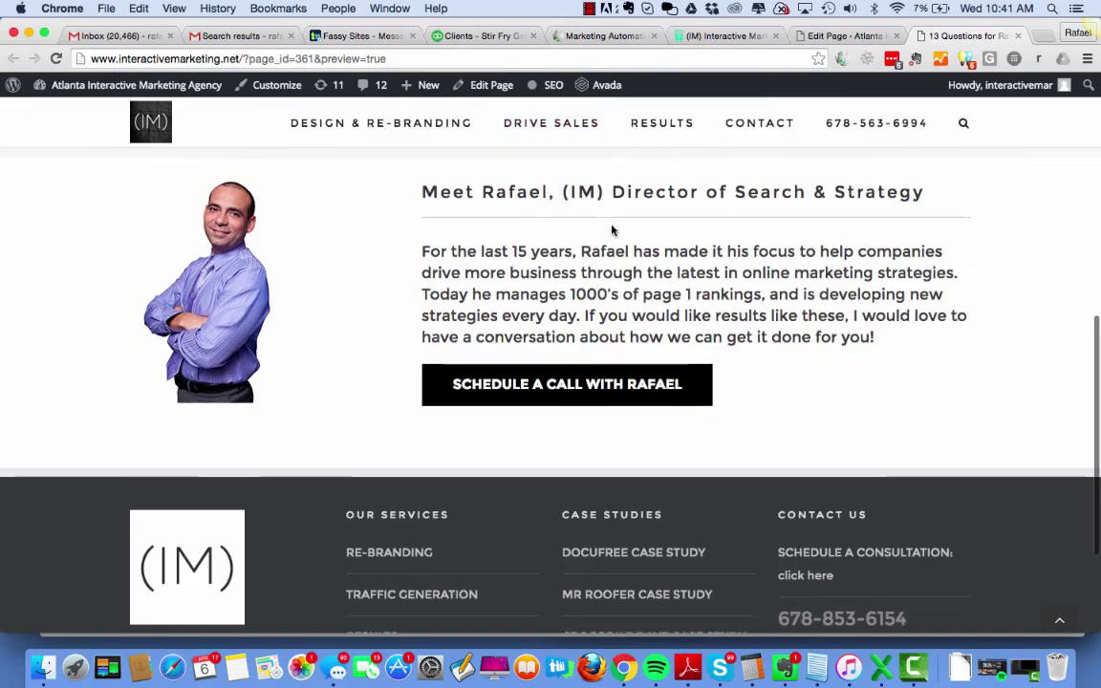
{"action": "scroll", "coordinate": [574, 336], "scroll_direction": "up", "scroll_amount": 8}
{"action": "scroll", "coordinate": [631, 201], "scroll_direction": "up", "scroll_amount": 2}
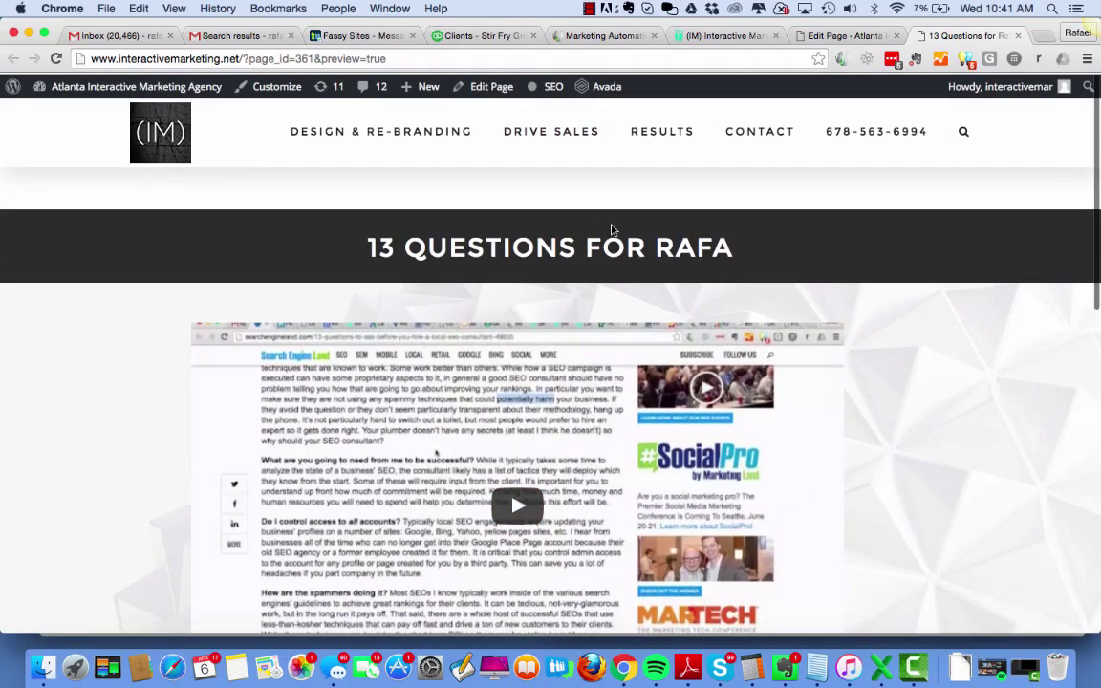
{"action": "left_click", "coordinate": [1019, 36]}
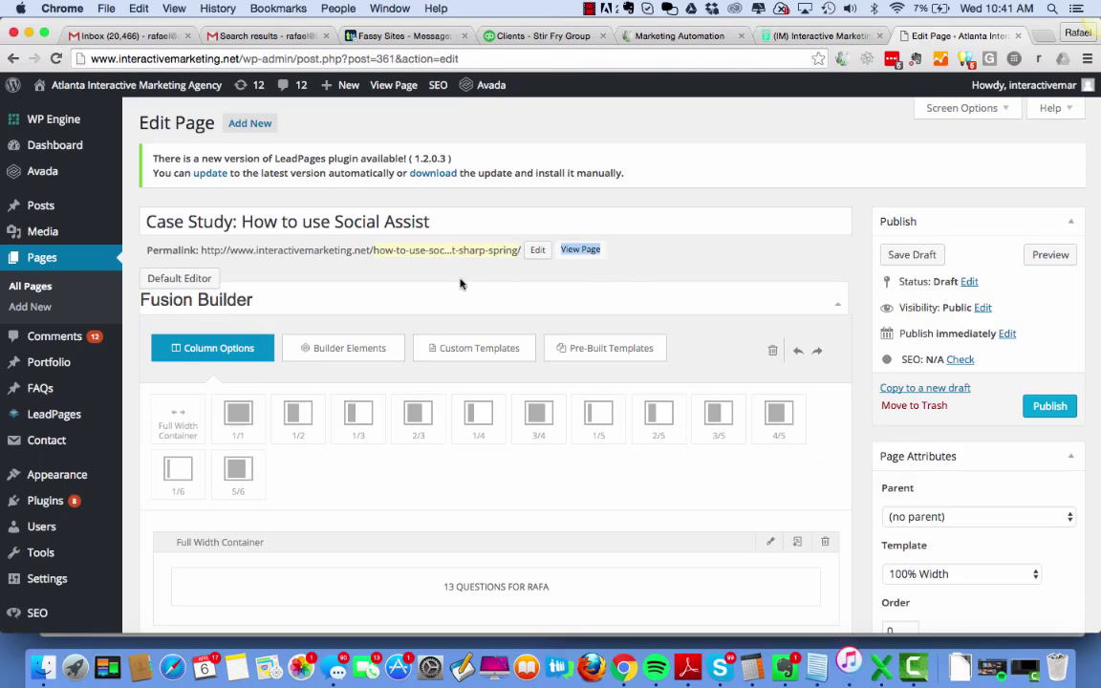
Check which publishing statuses are available for the draft page and cancel the status edit
{"action": "scroll", "coordinate": [812, 229], "scroll_direction": "up", "scroll_amount": 2}
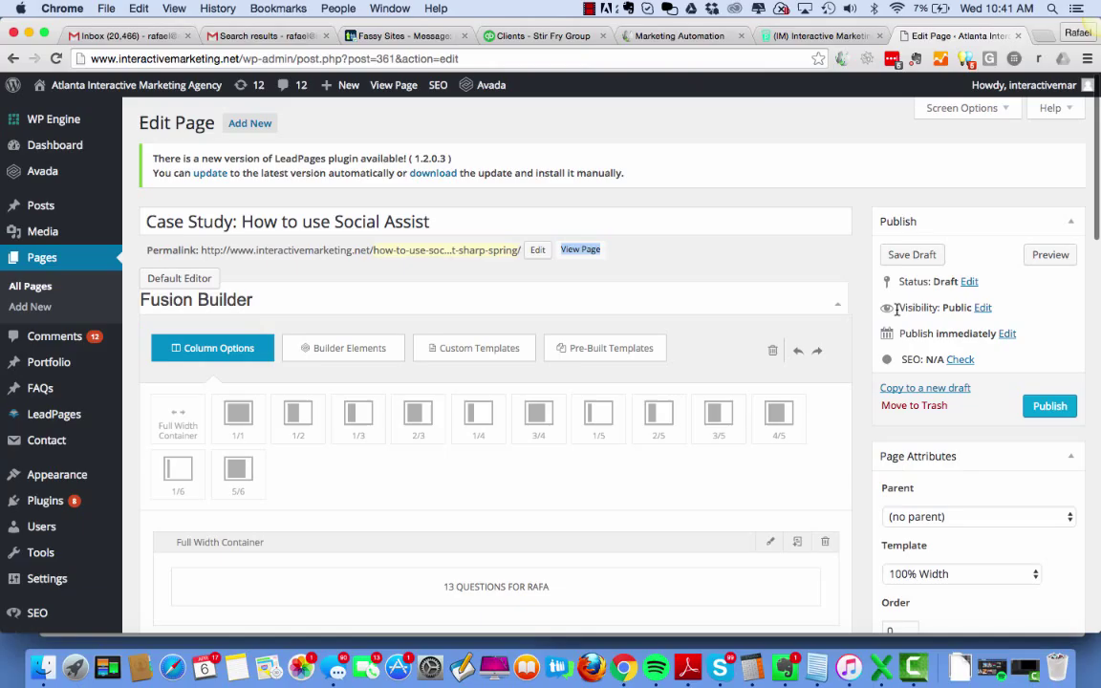
{"action": "left_click", "coordinate": [968, 282]}
{"action": "left_click", "coordinate": [967, 304]}
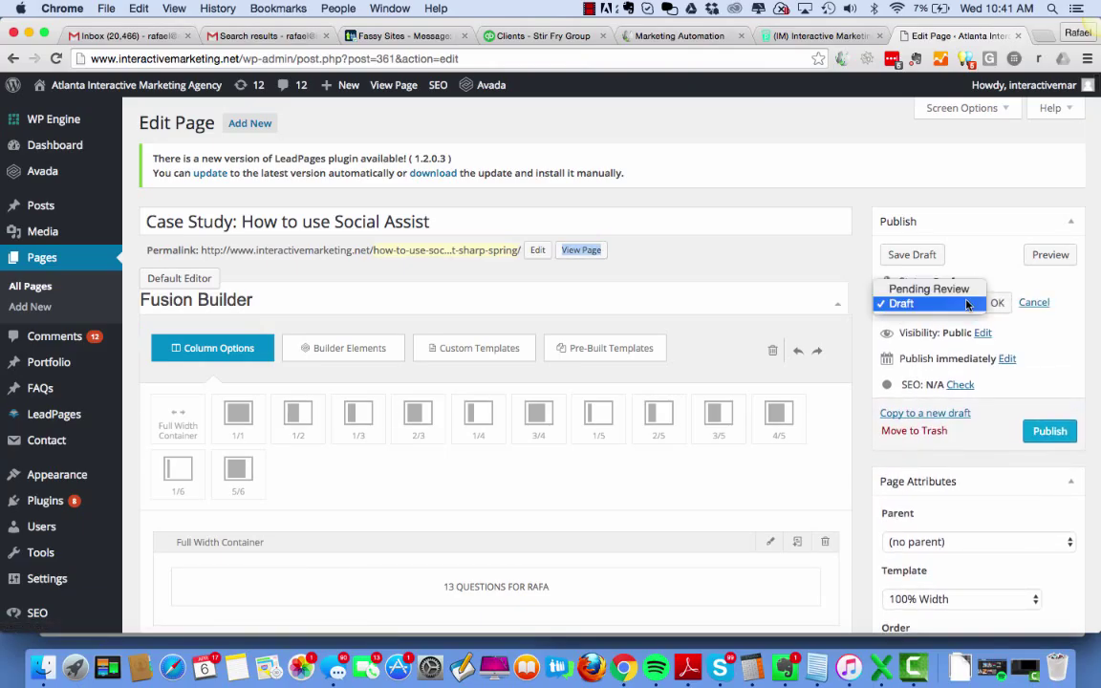
{"action": "left_click", "coordinate": [1036, 298]}
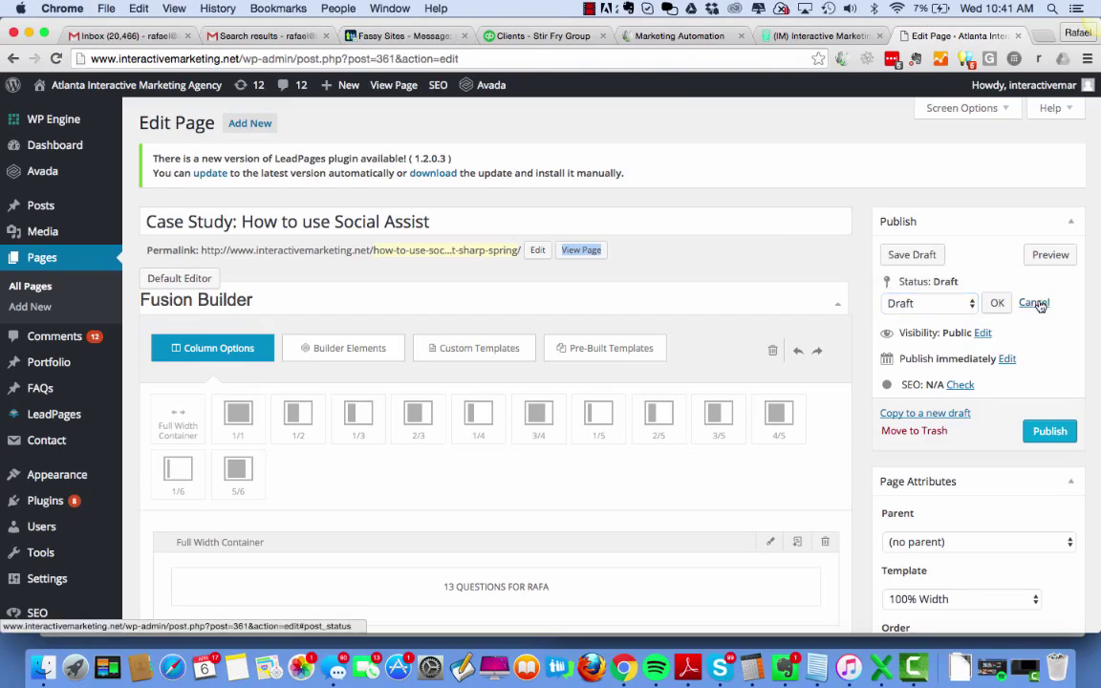
{"action": "left_click", "coordinate": [1033, 302]}
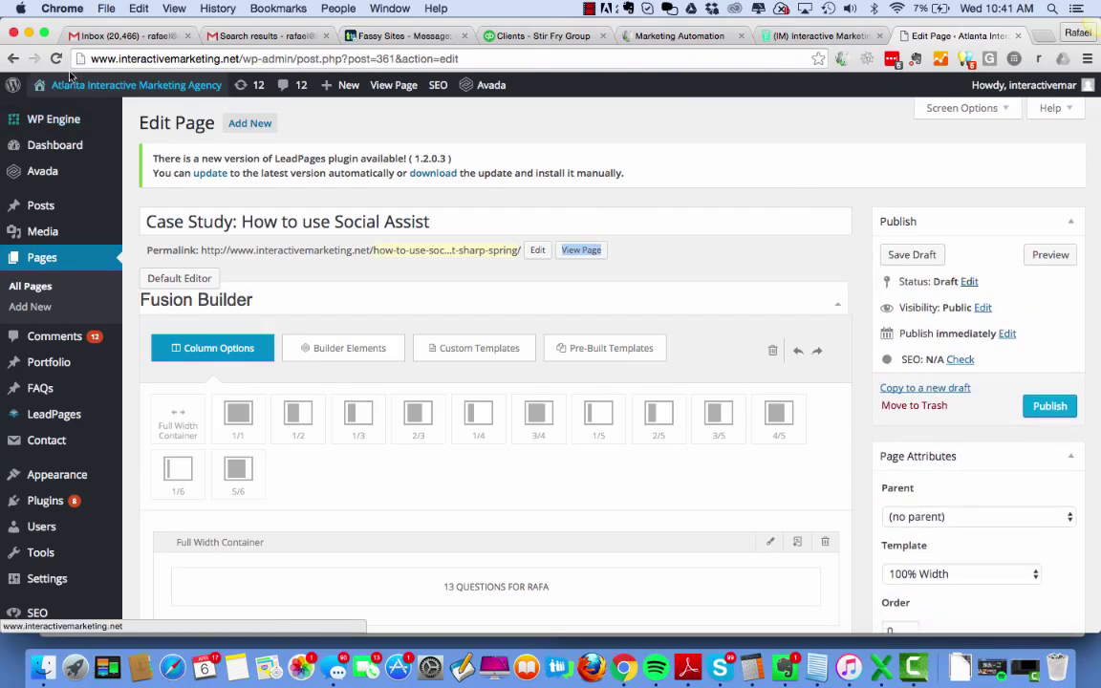
Leave the page editor without saving and move the cloned "13 Questions" draft to the trash
{"action": "left_click", "coordinate": [12, 60]}
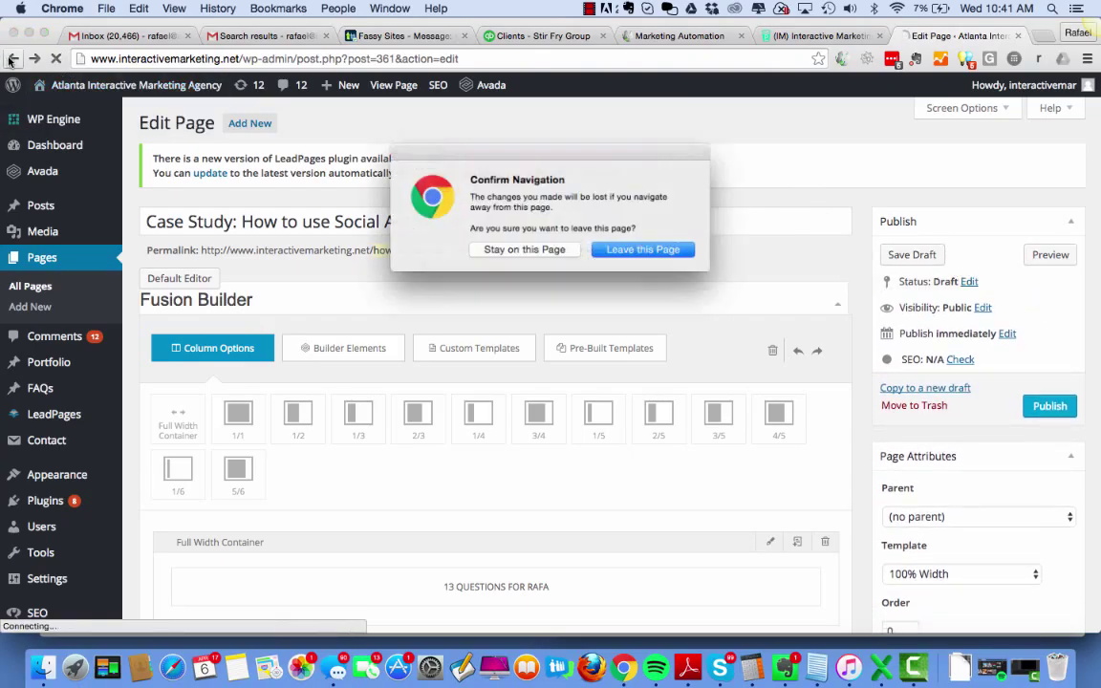
{"action": "left_click", "coordinate": [641, 251]}
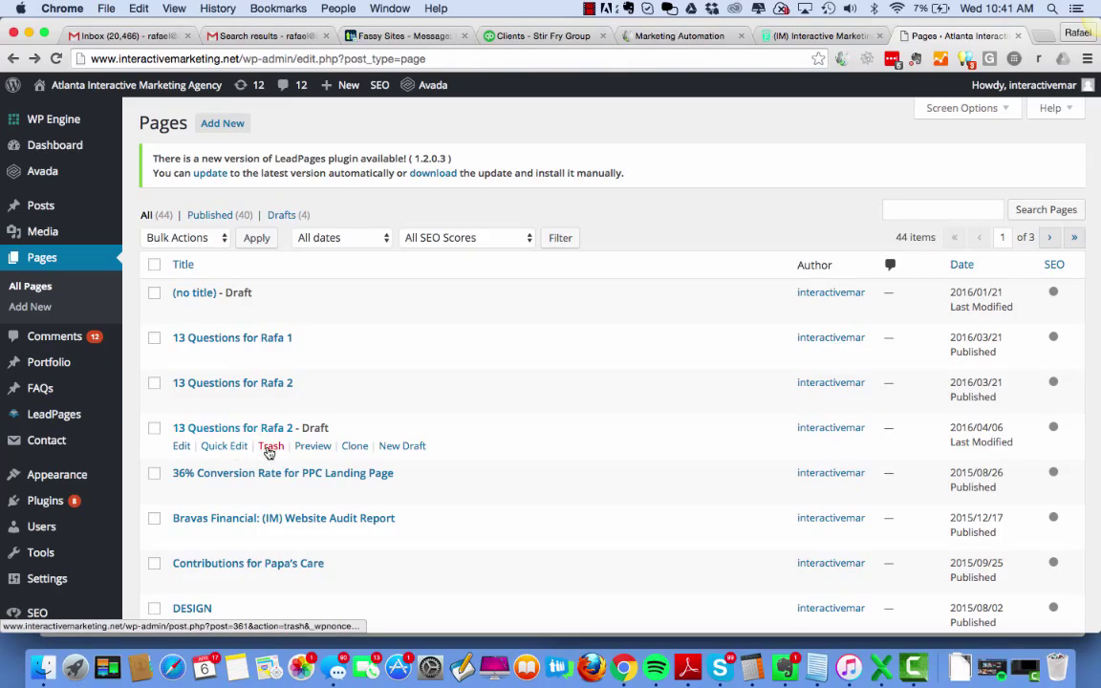
{"action": "left_click", "coordinate": [269, 448]}
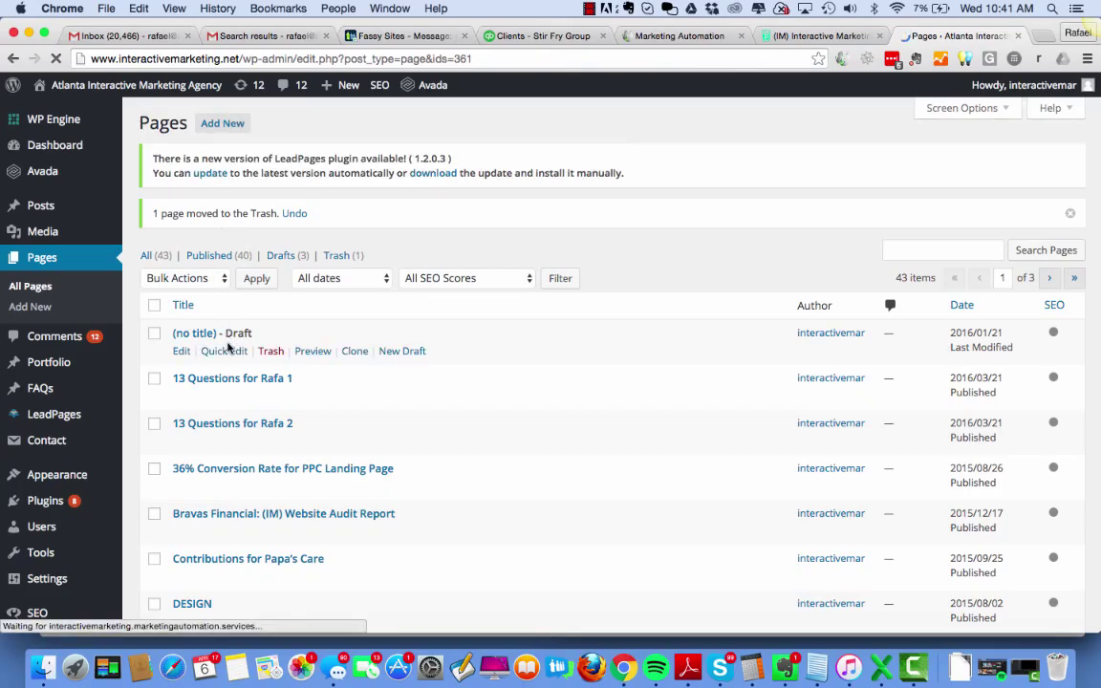
{"action": "mouse_move", "coordinate": [220, 380]}
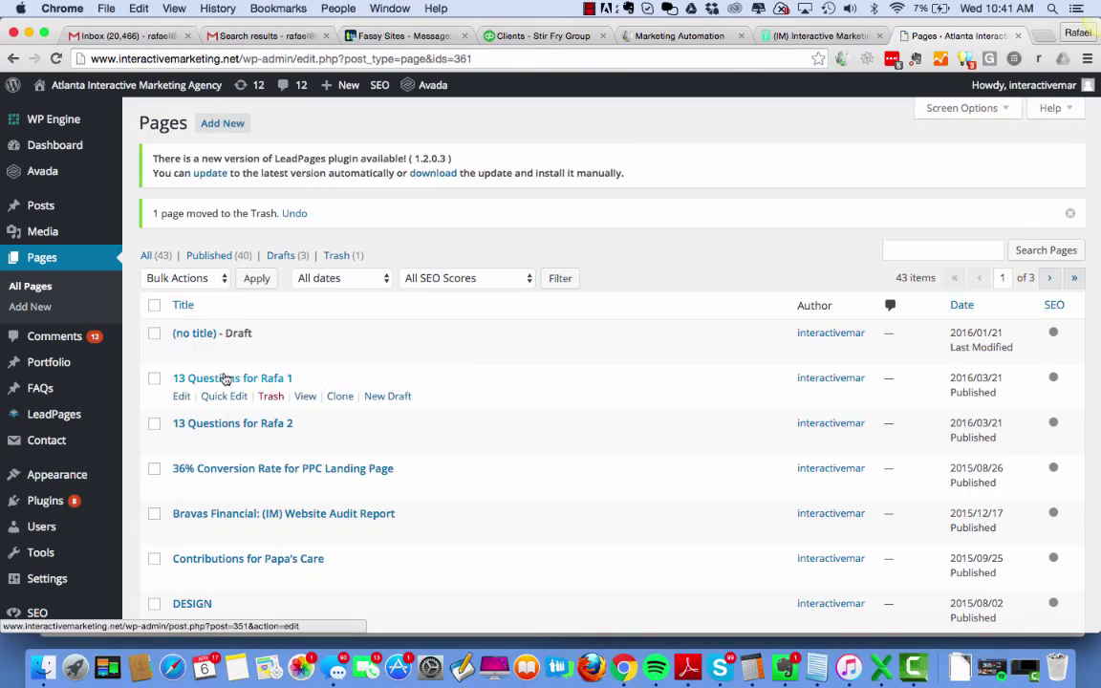
Clone the first published "13 Questions" page and open the resulting draft for editing
{"action": "left_click", "coordinate": [341, 398]}
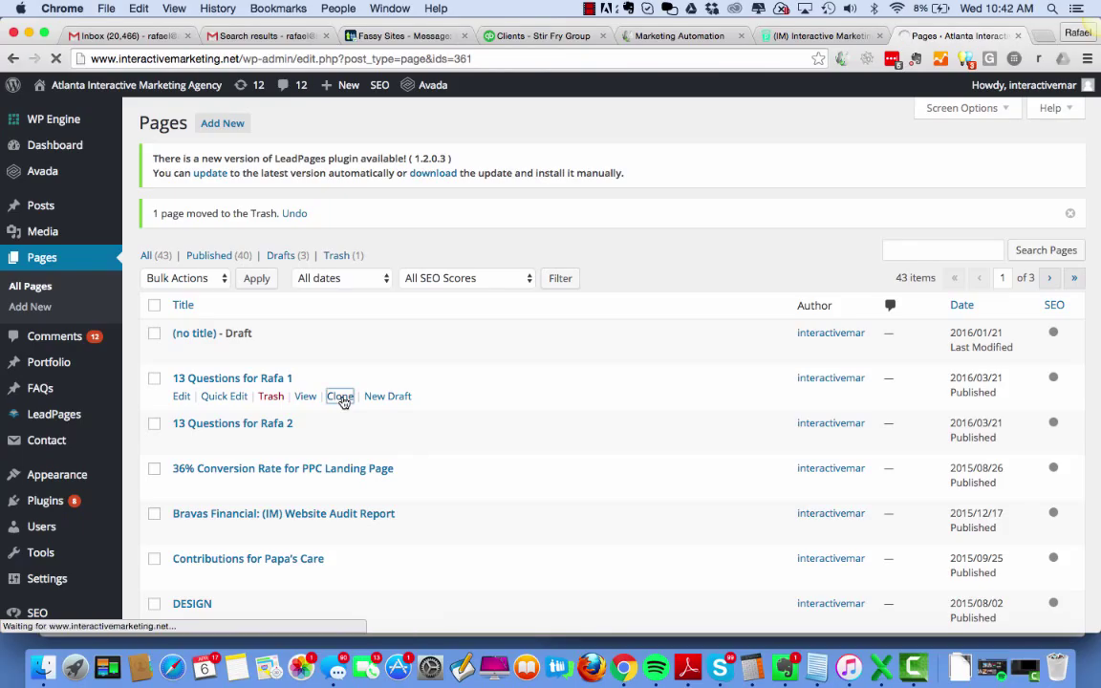
{"action": "mouse_move", "coordinate": [177, 406]}
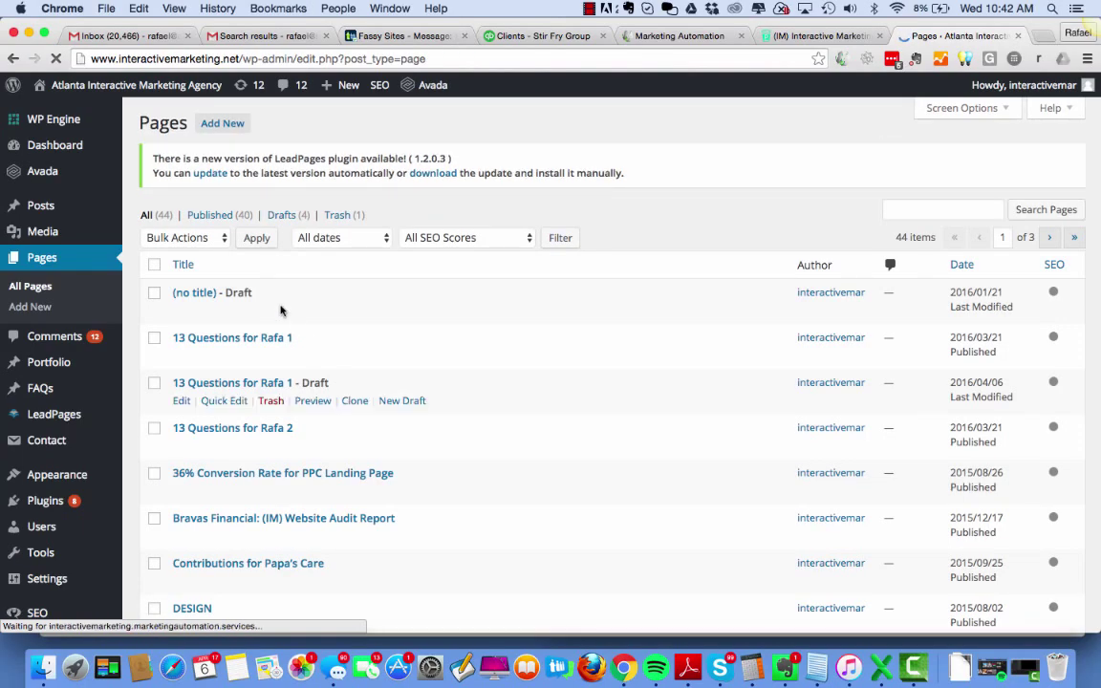
{"action": "left_click", "coordinate": [179, 403]}
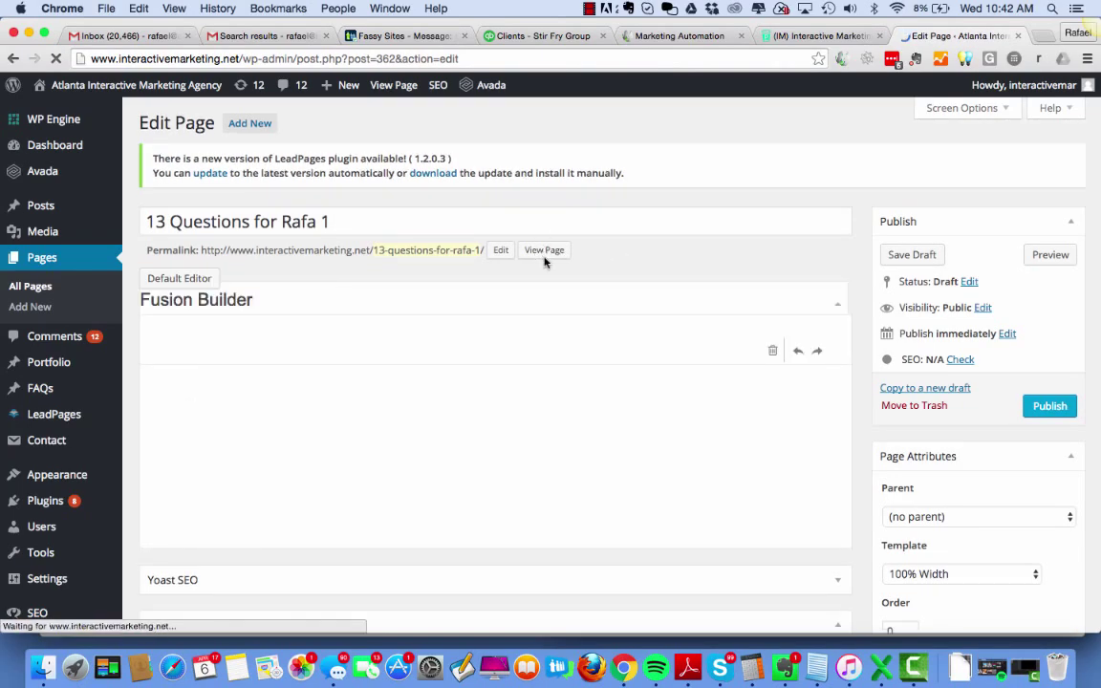
View the cloned draft in a separate tab, review its heading, video and thank-you section, and return to the page editor
{"action": "right_click", "coordinate": [545, 253]}
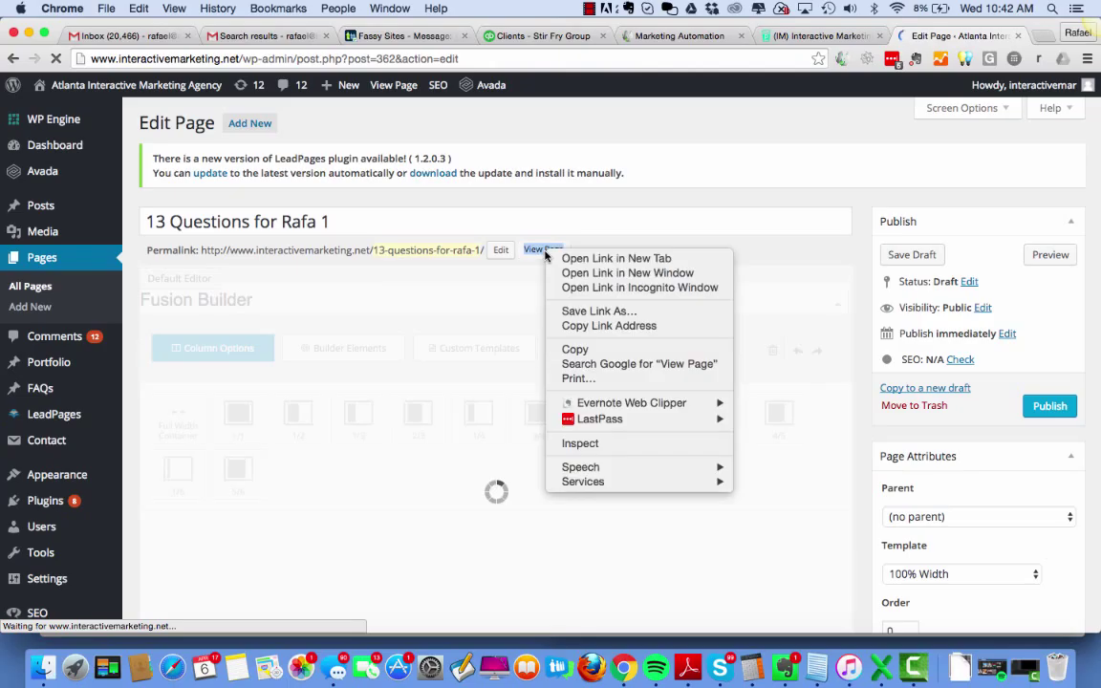
{"action": "left_click", "coordinate": [604, 258]}
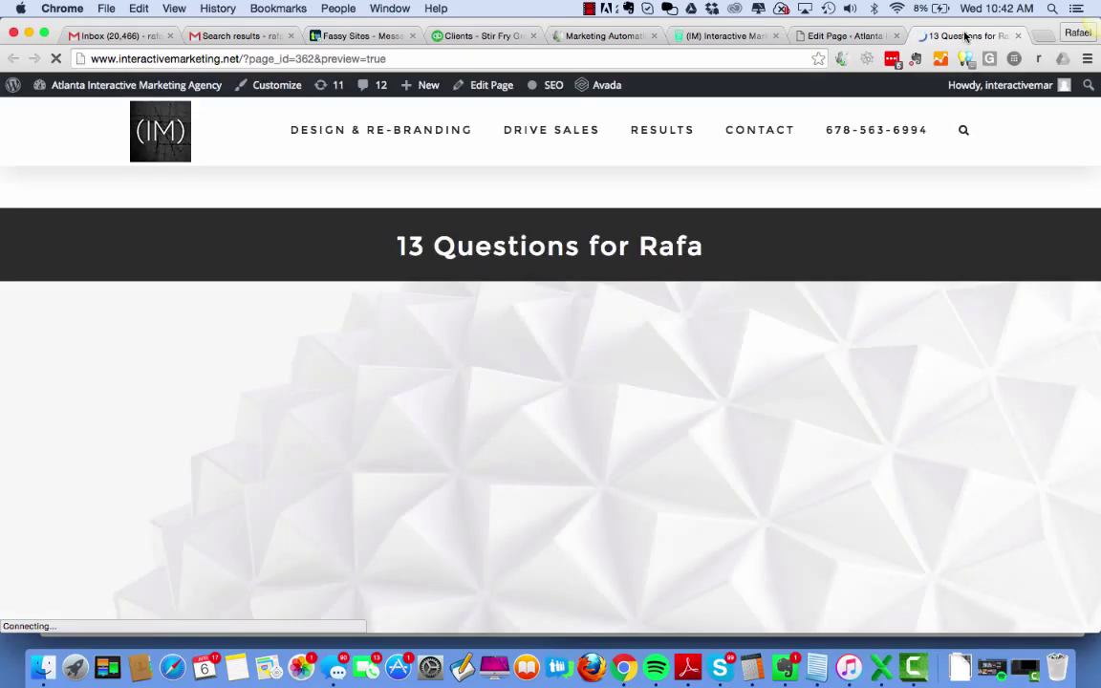
{"action": "scroll", "coordinate": [940, 343], "scroll_direction": "down", "scroll_amount": 10}
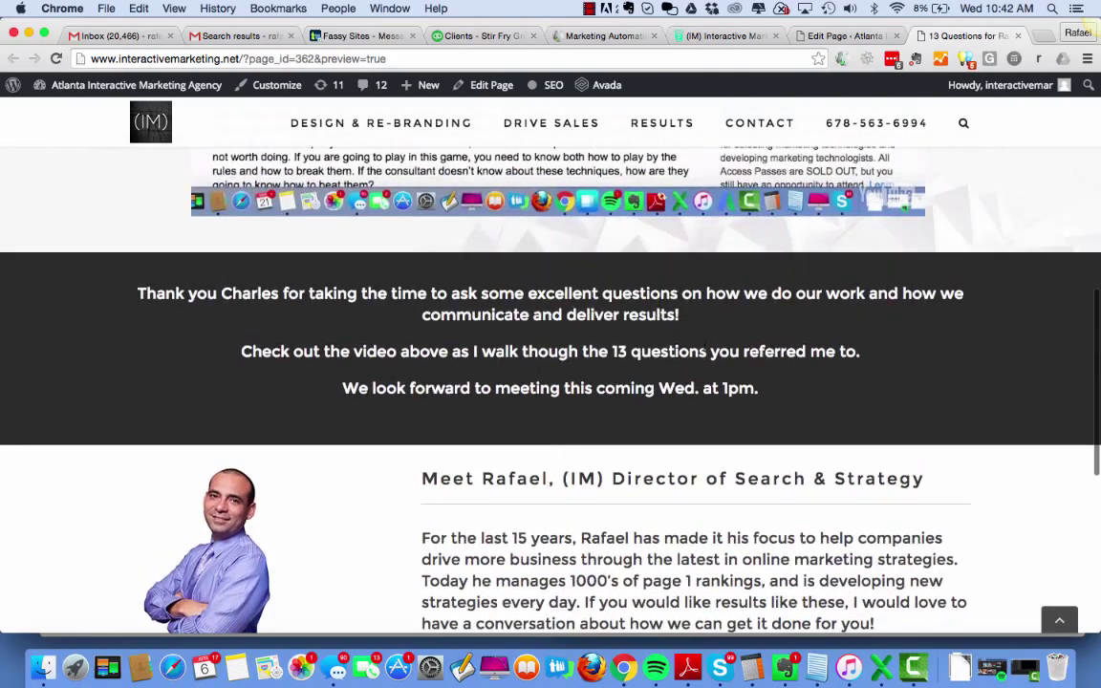
{"action": "scroll", "coordinate": [706, 350], "scroll_direction": "up", "scroll_amount": 5}
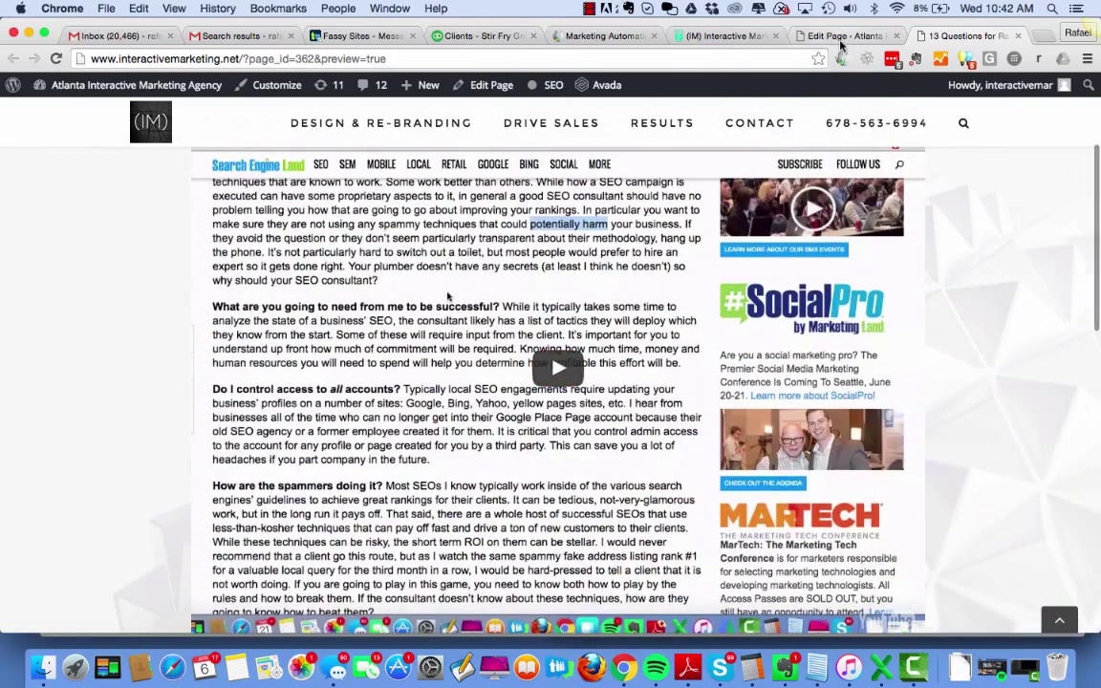
{"action": "left_click", "coordinate": [841, 36]}
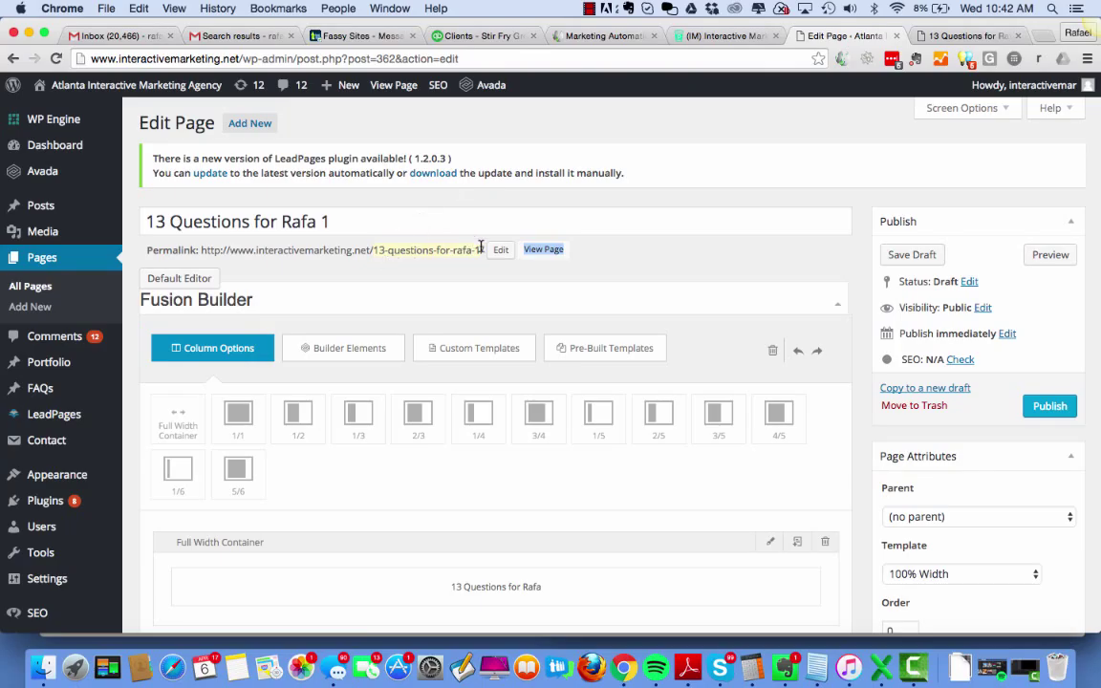
Replace the page title with "Case Study: How to Use Social Assist to add leads"
{"action": "left_click_drag", "start_coordinate": [334, 220], "coordinate": [156, 221]}
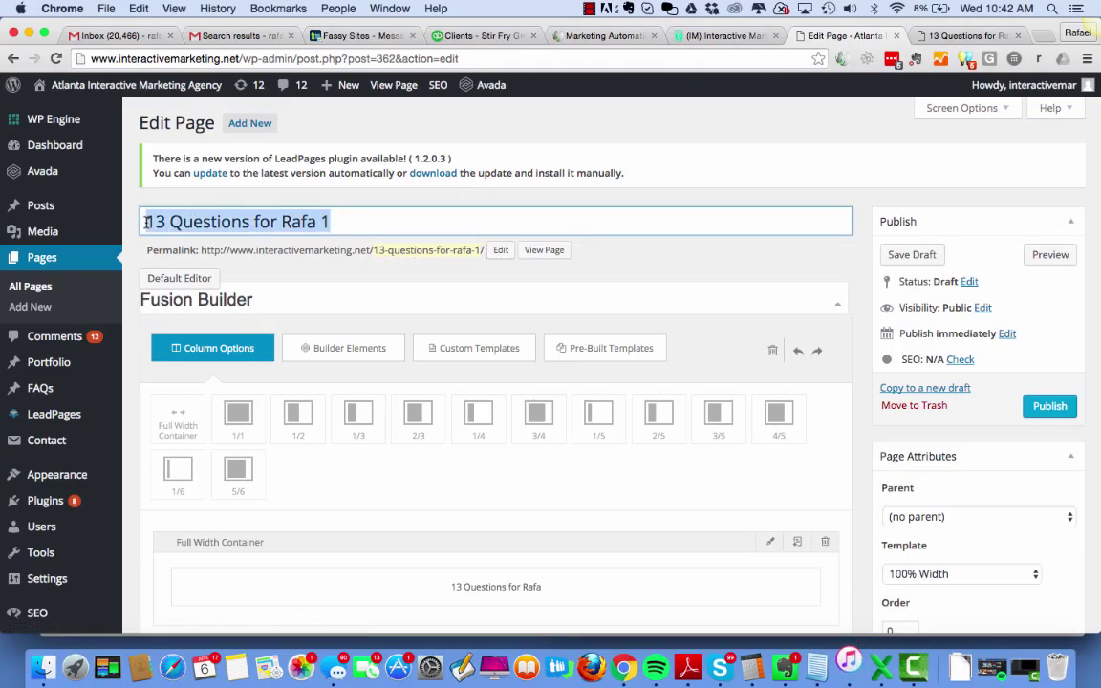
{"action": "type", "text": "Case Stud"}
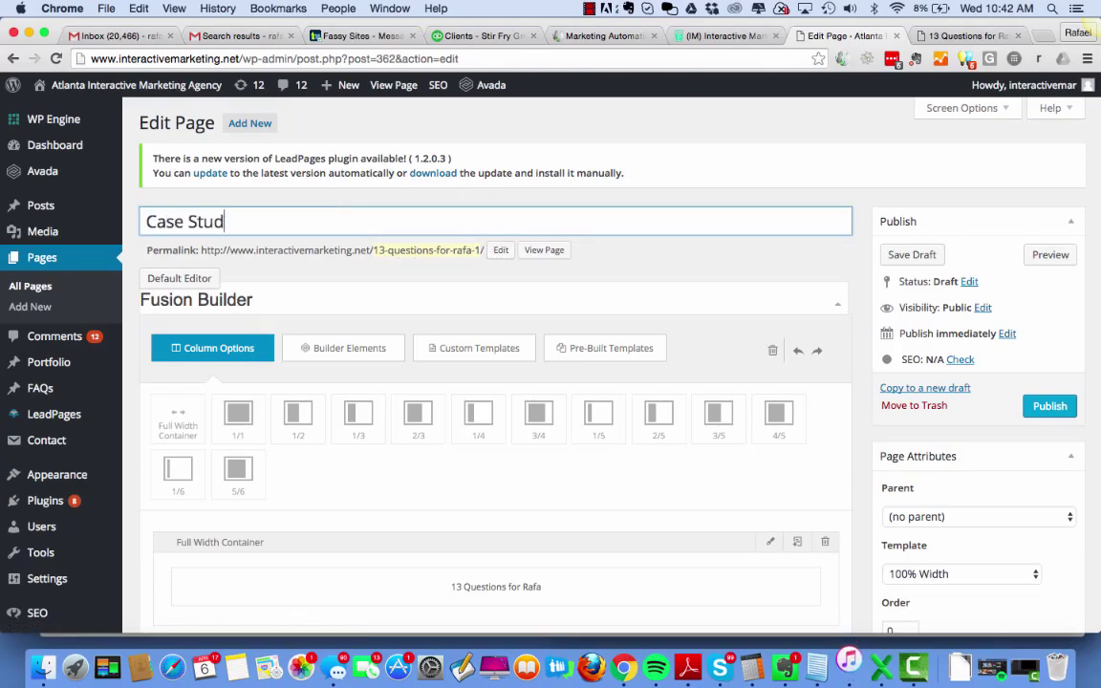
{"action": "type", "text": "y: How to Us"}
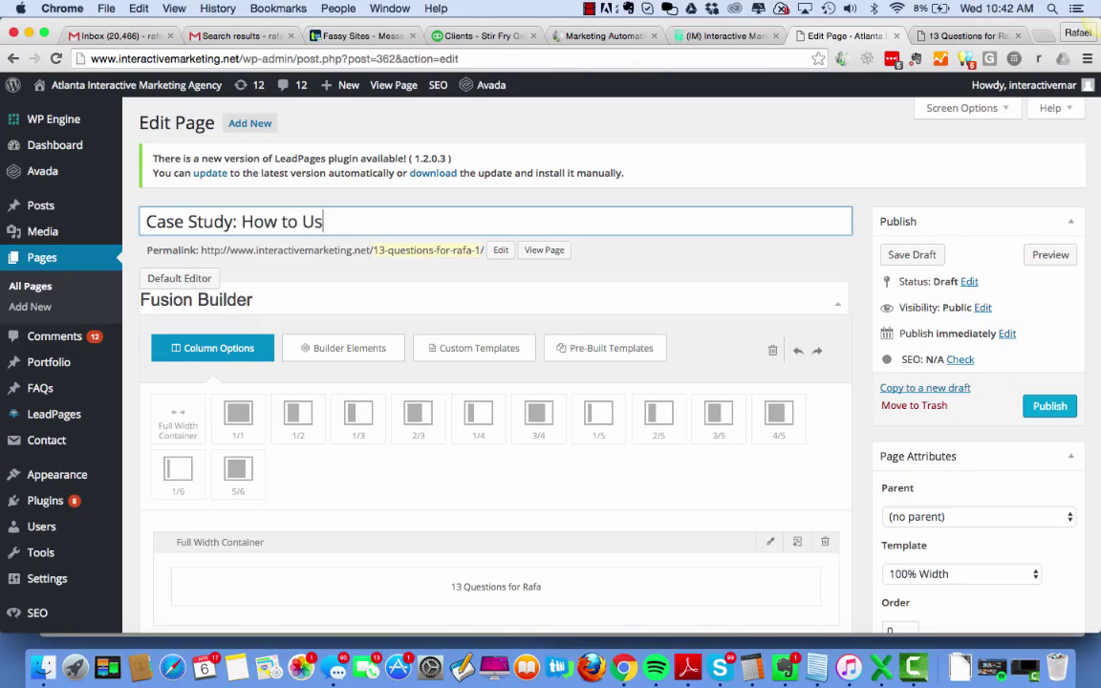
{"action": "type", "text": "e Social Assist to"}
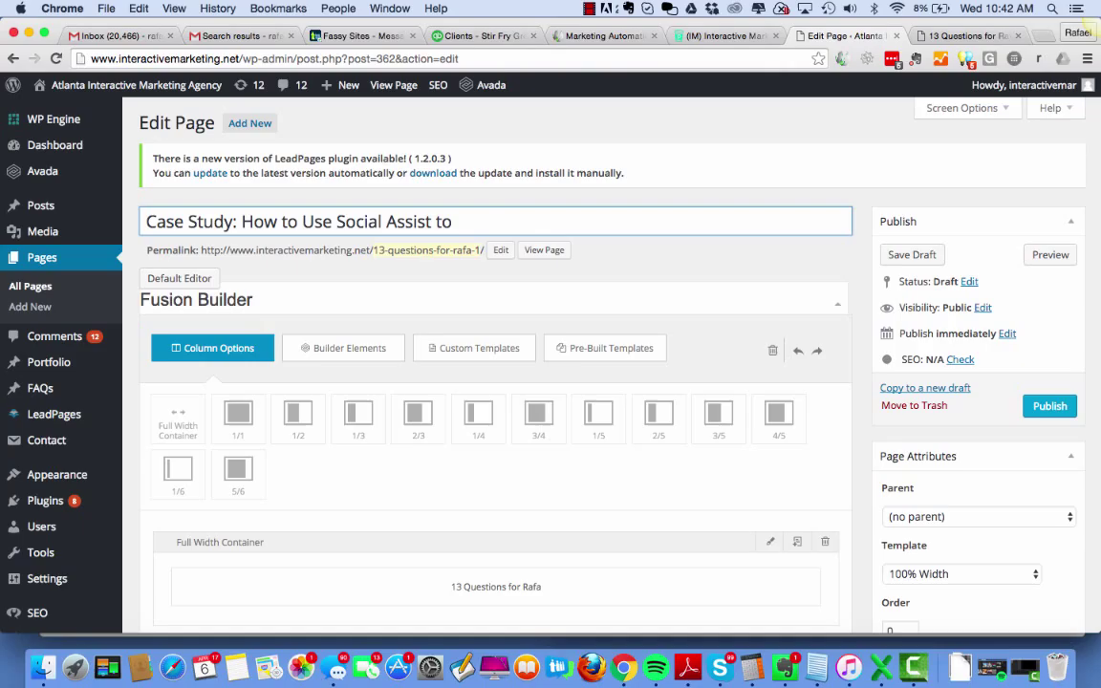
{"action": "type", "text": " add leads"}
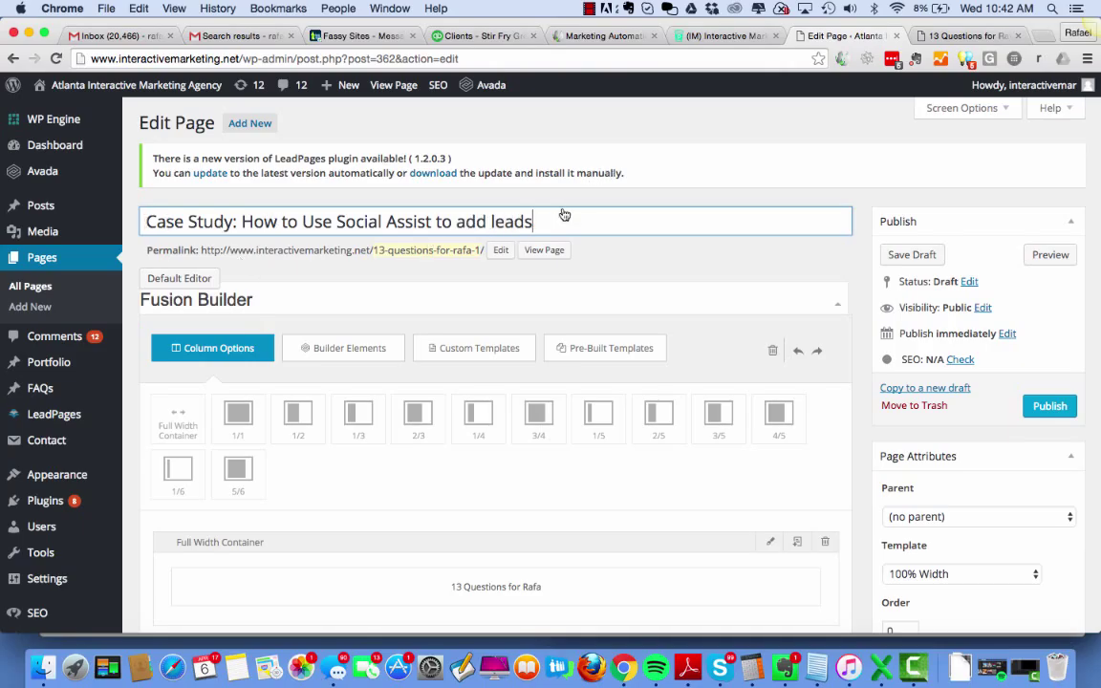
Change the page's permalink slug to "how-to-use-social-assist-sharp-spring"
{"action": "left_click", "coordinate": [500, 249]}
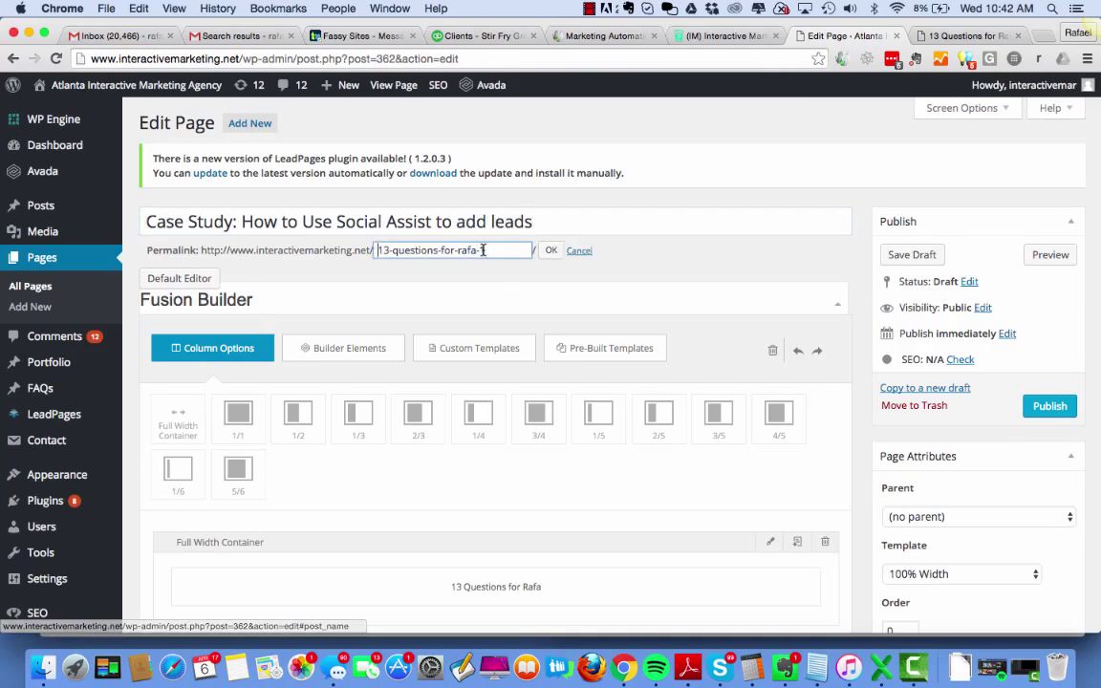
{"action": "left_click_drag", "start_coordinate": [487, 250], "coordinate": [376, 253]}
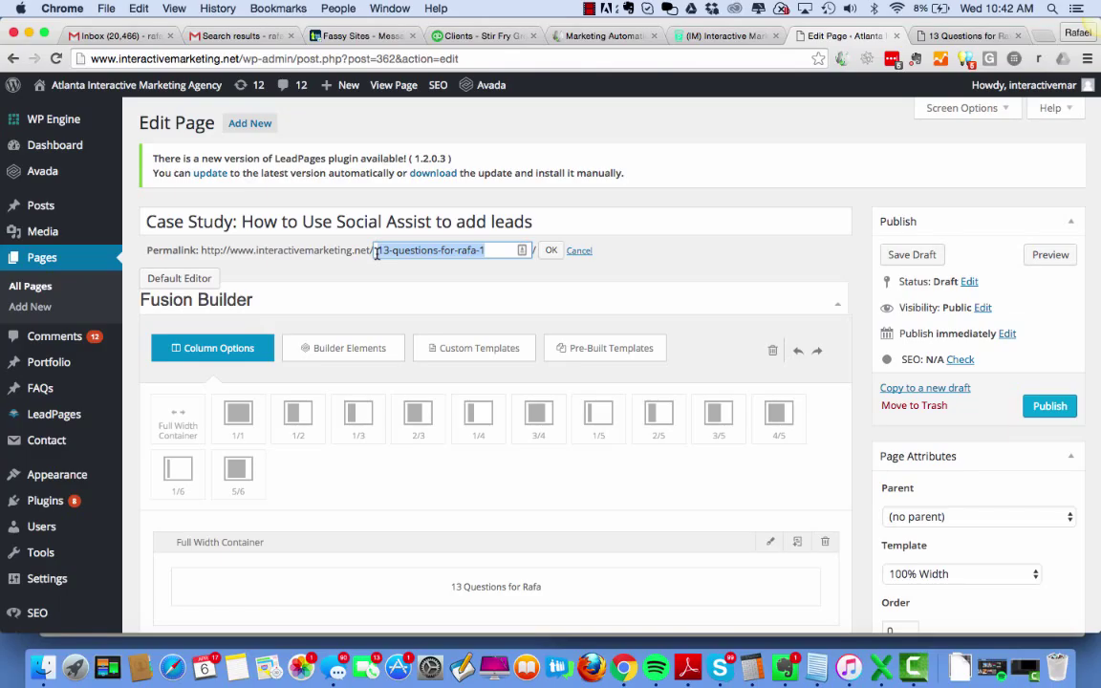
{"action": "type", "text": "how-to-use-social-assist-shar"}
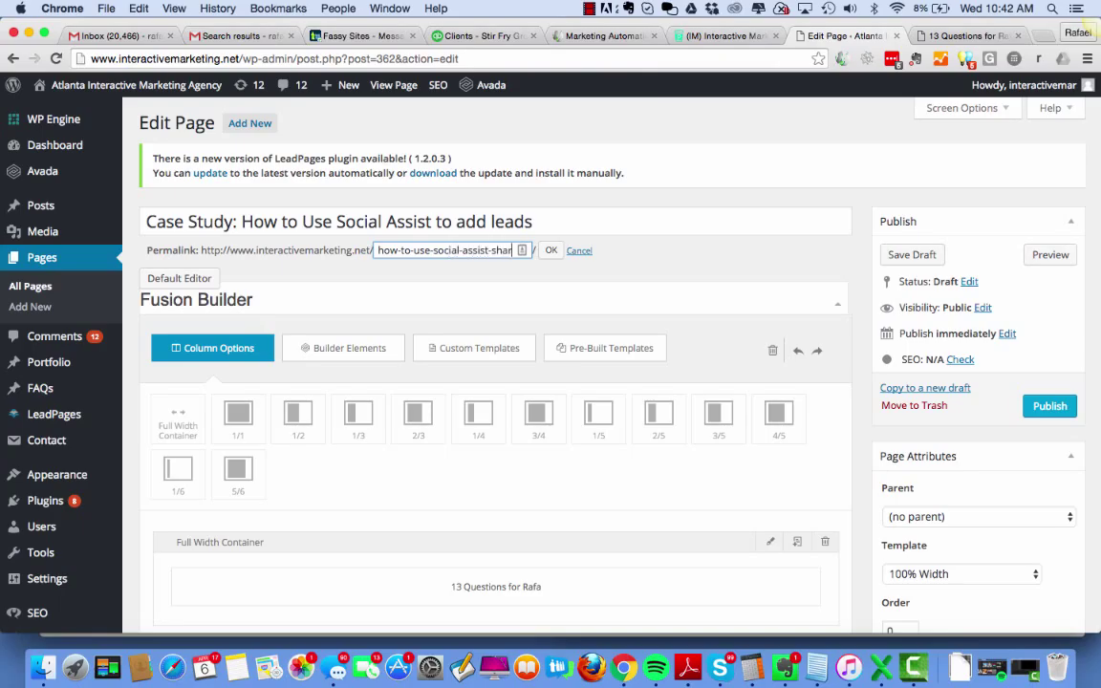
{"action": "type", "text": "-spring"}
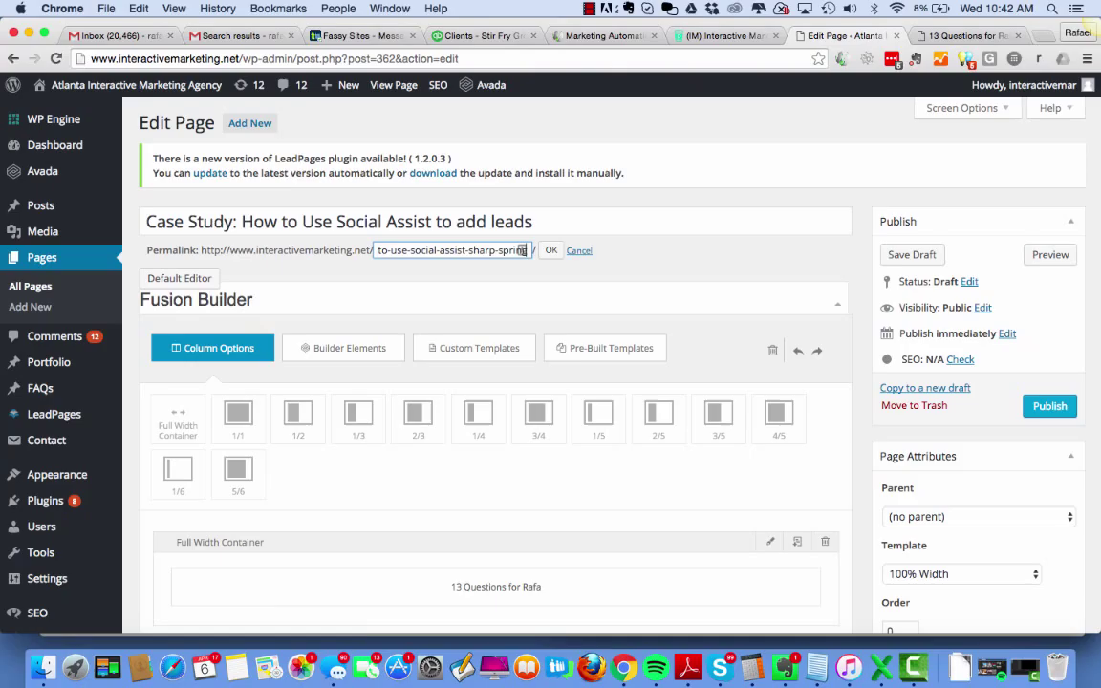
{"action": "left_click", "coordinate": [550, 250]}
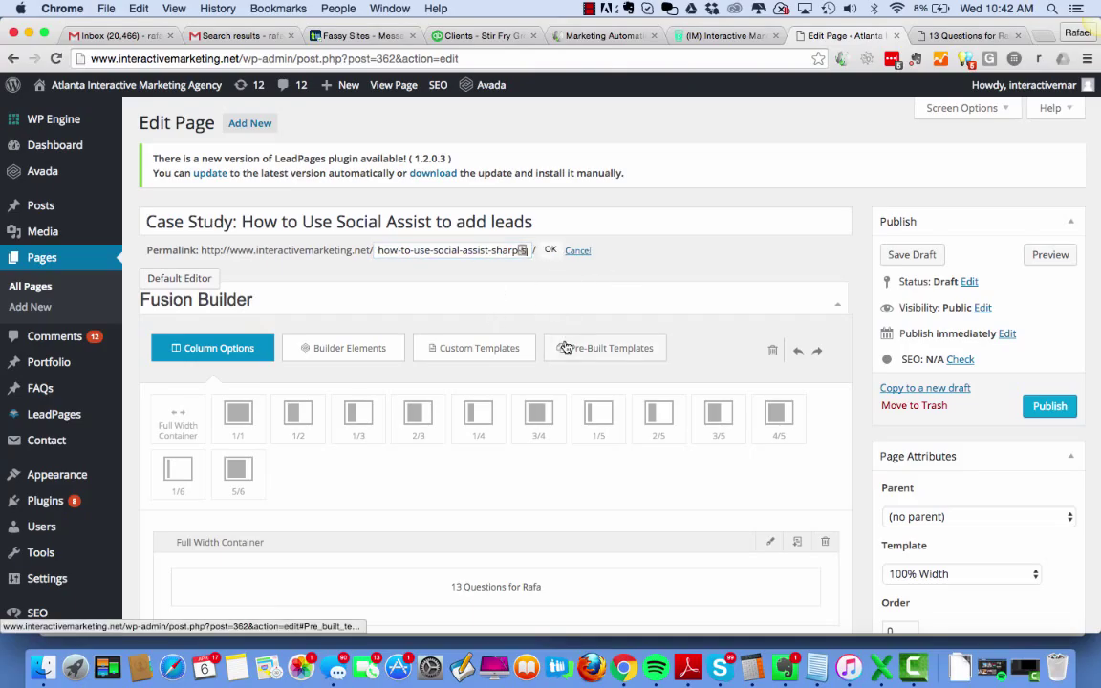
Compare the page builder's containers with the previewed page, covering the heading, video code block, thank-you text and profile section
{"action": "scroll", "coordinate": [566, 345], "scroll_direction": "down", "scroll_amount": 2}
{"action": "scroll", "coordinate": [567, 346], "scroll_direction": "down", "scroll_amount": 8}
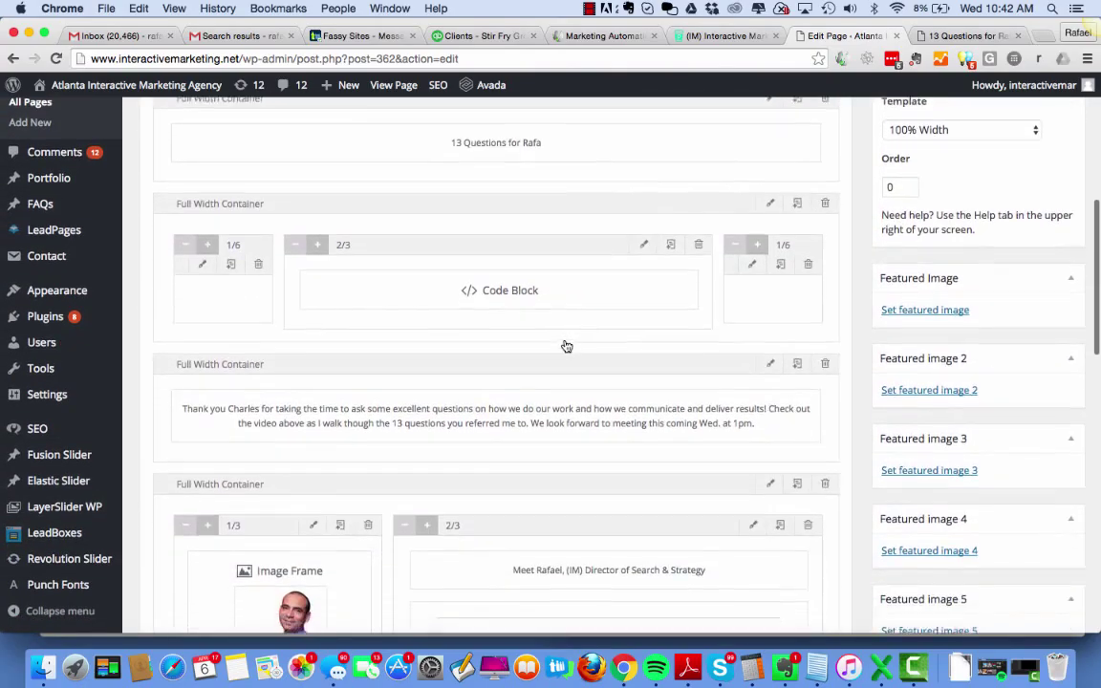
{"action": "scroll", "coordinate": [302, 425], "scroll_direction": "up", "scroll_amount": 1}
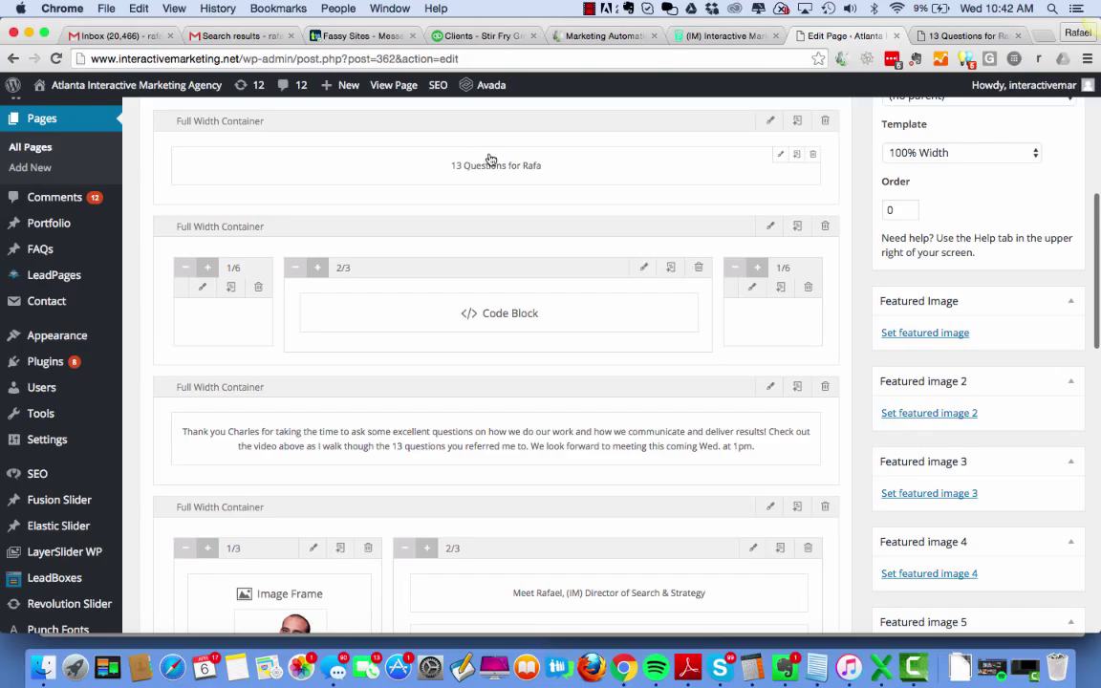
{"action": "left_click", "coordinate": [960, 35]}
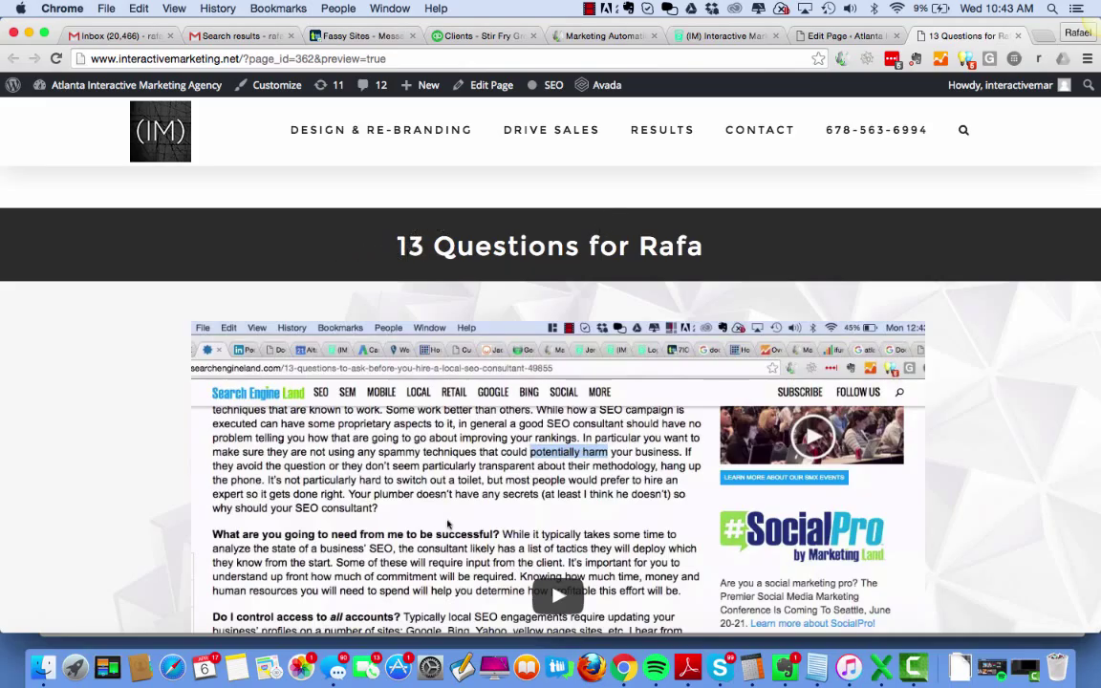
{"action": "scroll", "coordinate": [728, 276], "scroll_direction": "down", "scroll_amount": 10}
{"action": "scroll", "coordinate": [728, 277], "scroll_direction": "up", "scroll_amount": 5}
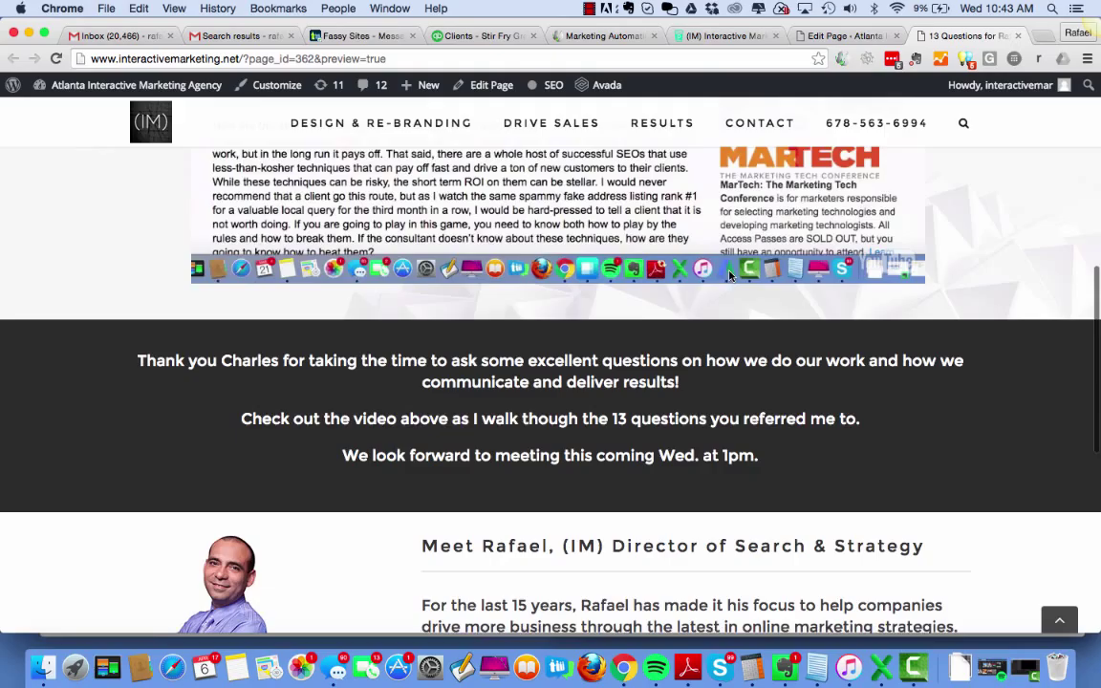
{"action": "scroll", "coordinate": [728, 276], "scroll_direction": "up", "scroll_amount": 5}
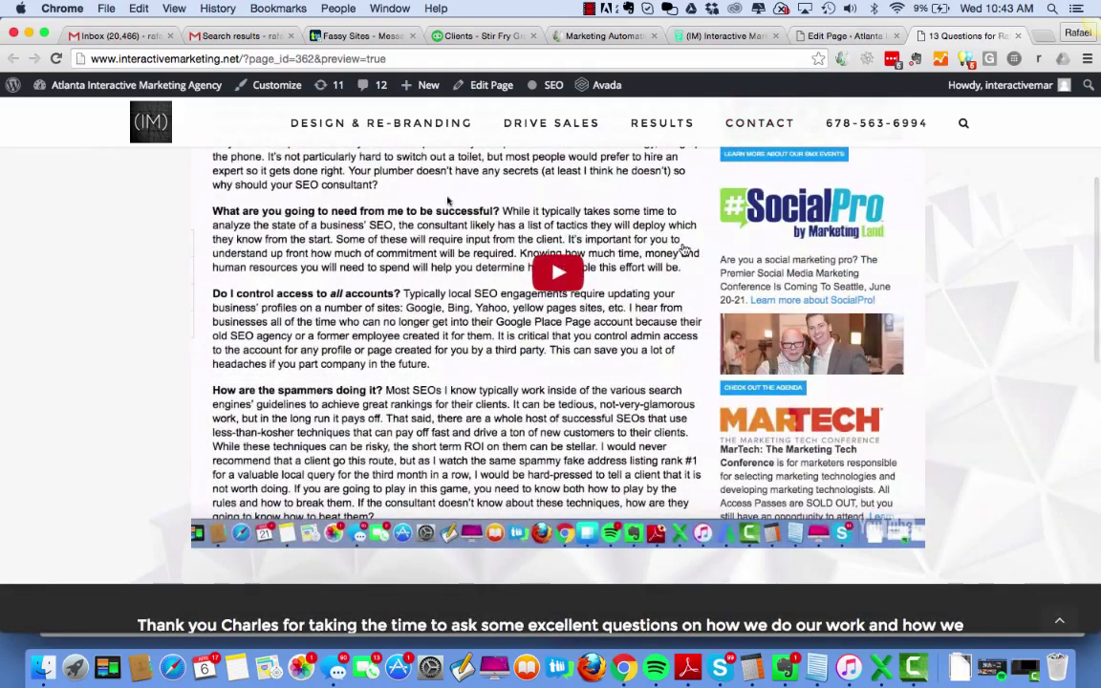
{"action": "scroll", "coordinate": [446, 214], "scroll_direction": "up", "scroll_amount": 1}
{"action": "scroll", "coordinate": [573, 325], "scroll_direction": "down", "scroll_amount": 5}
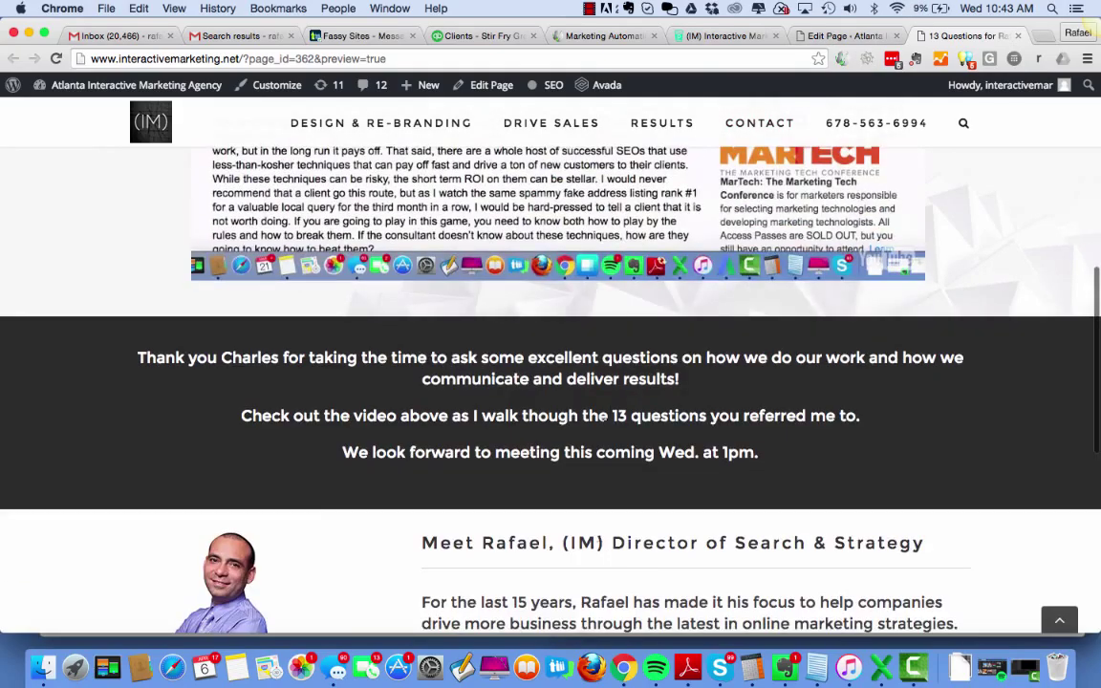
{"action": "left_click", "coordinate": [841, 35]}
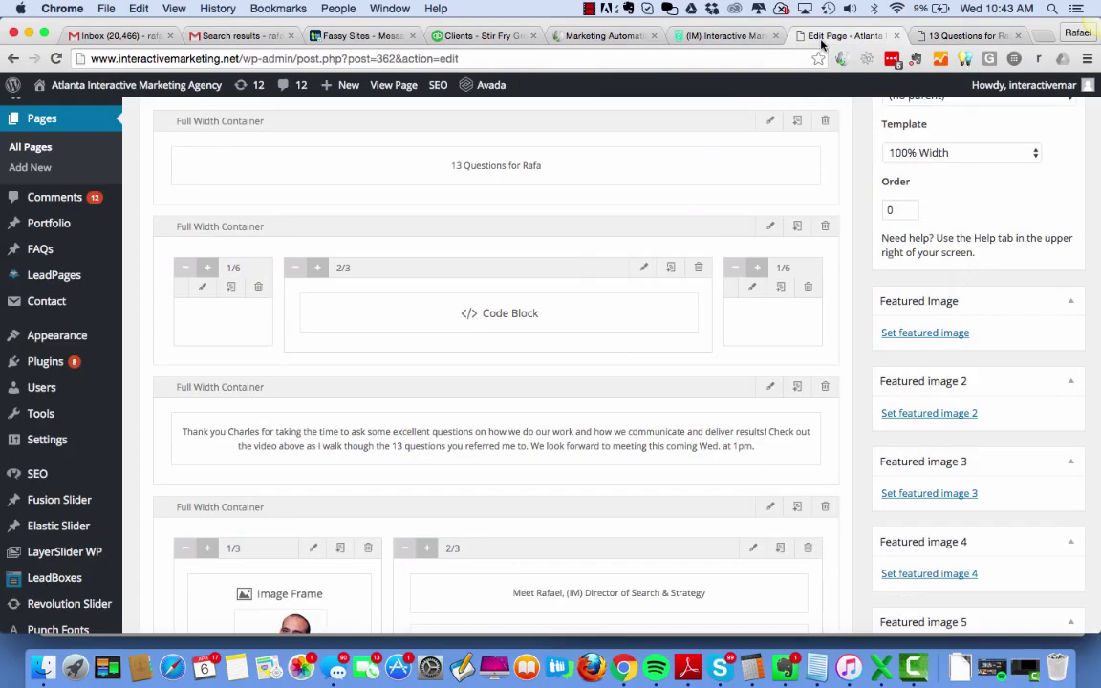
{"action": "scroll", "coordinate": [625, 363], "scroll_direction": "up", "scroll_amount": 2}
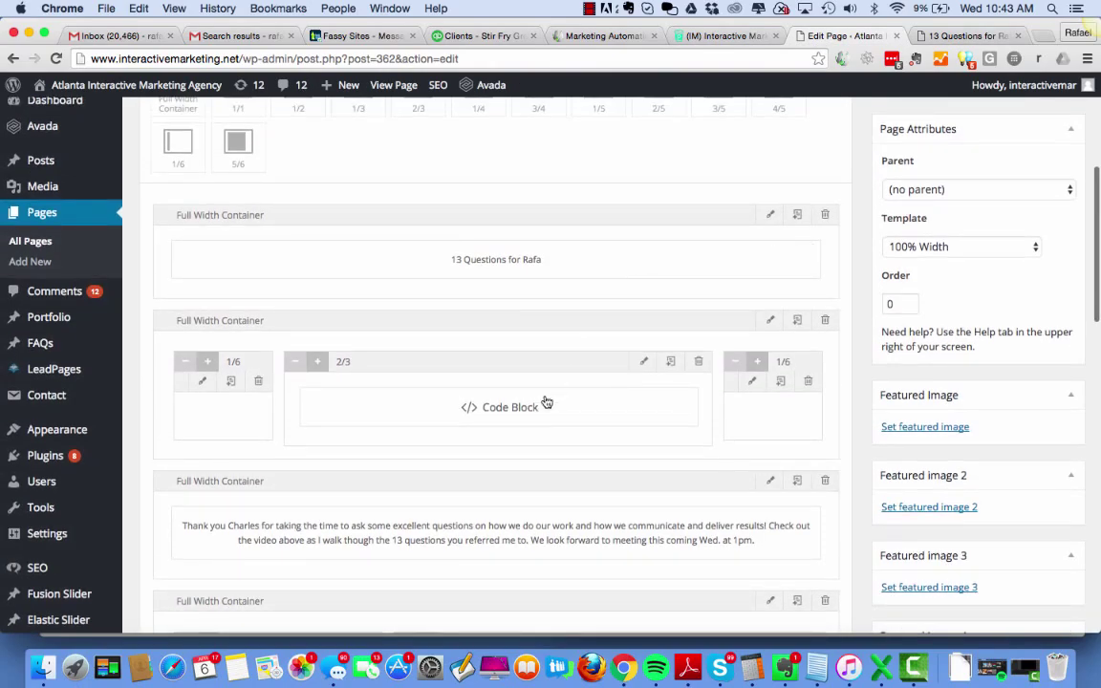
{"action": "scroll", "coordinate": [538, 411], "scroll_direction": "down", "scroll_amount": 2}
{"action": "scroll", "coordinate": [541, 413], "scroll_direction": "down", "scroll_amount": 2}
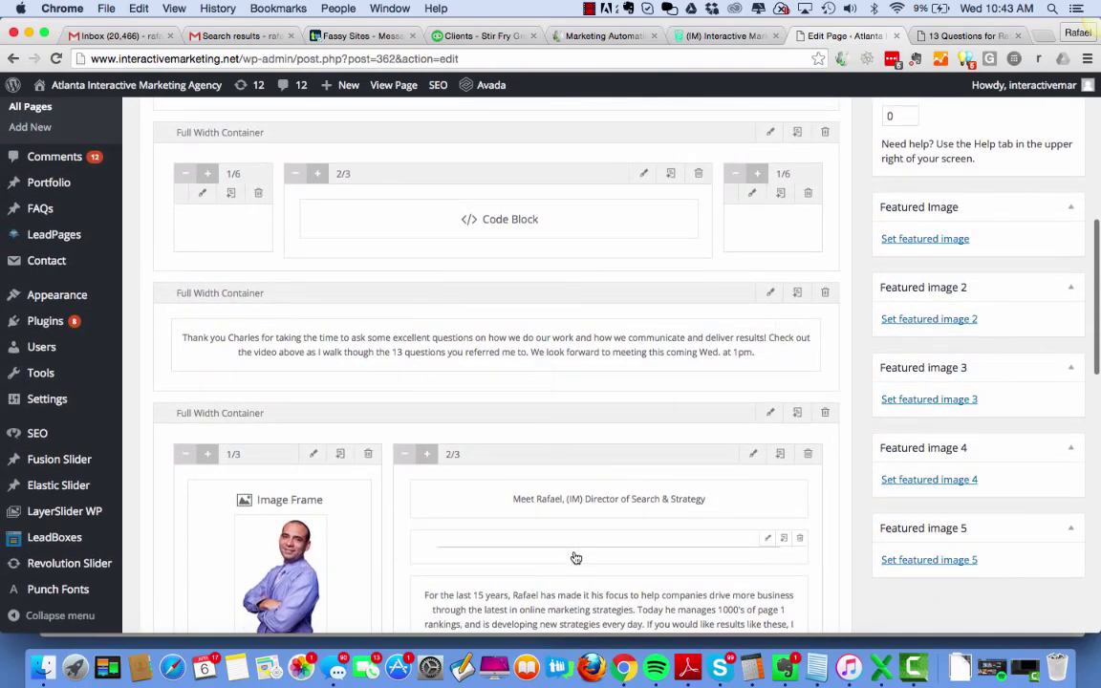
{"action": "scroll", "coordinate": [576, 558], "scroll_direction": "down", "scroll_amount": 4}
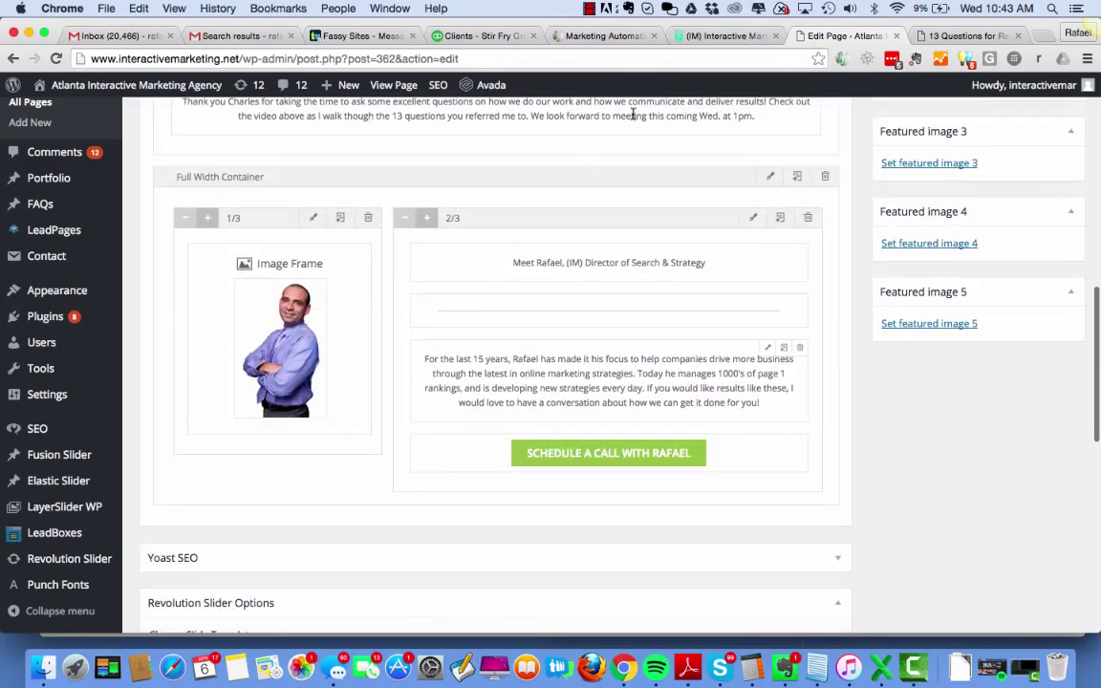
{"action": "scroll", "coordinate": [547, 487], "scroll_direction": "up", "scroll_amount": 6}
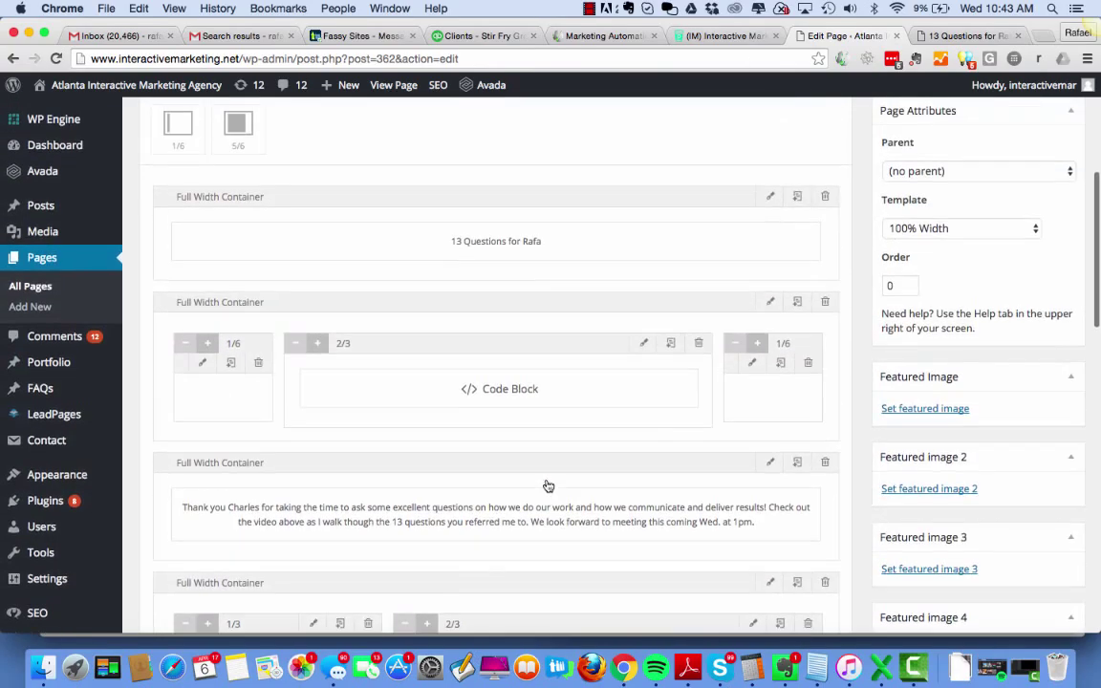
Open the heading text block in the first container and recolor its whole text black for editing
{"action": "scroll", "coordinate": [548, 486], "scroll_direction": "up", "scroll_amount": 1}
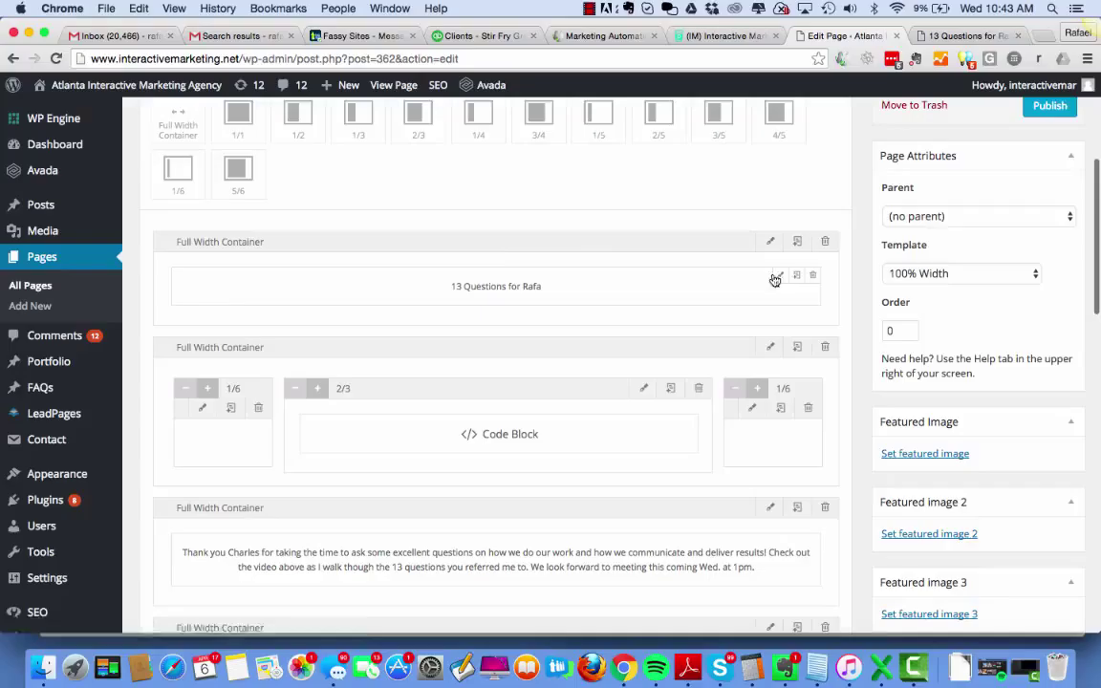
{"action": "left_click", "coordinate": [782, 278]}
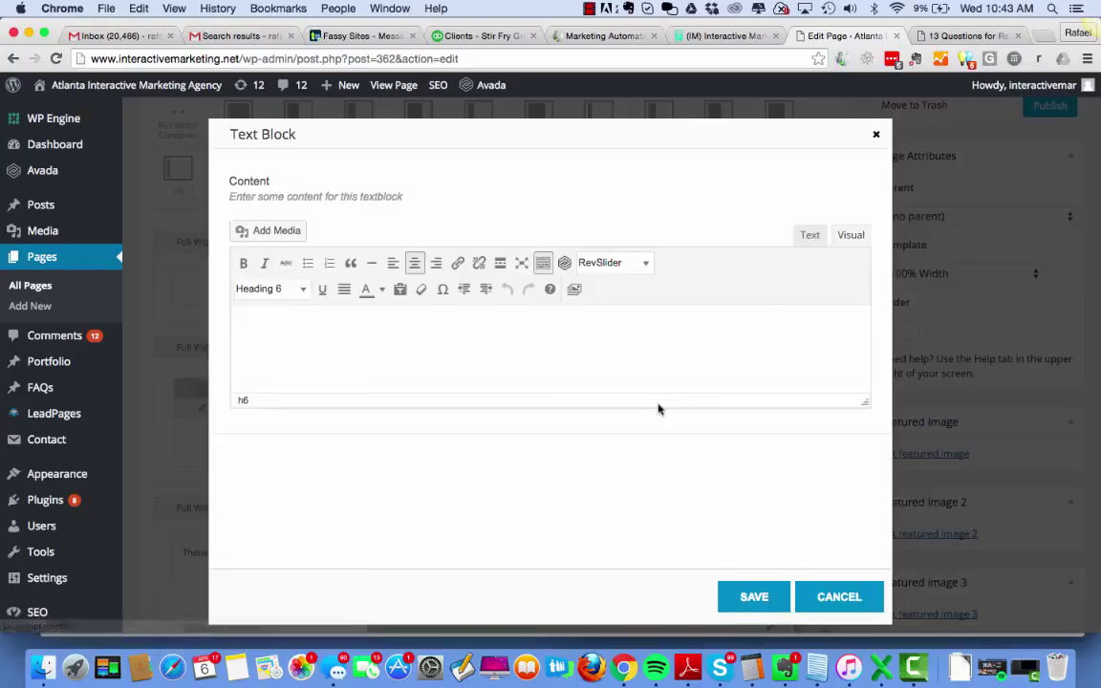
{"action": "left_click", "coordinate": [369, 353]}
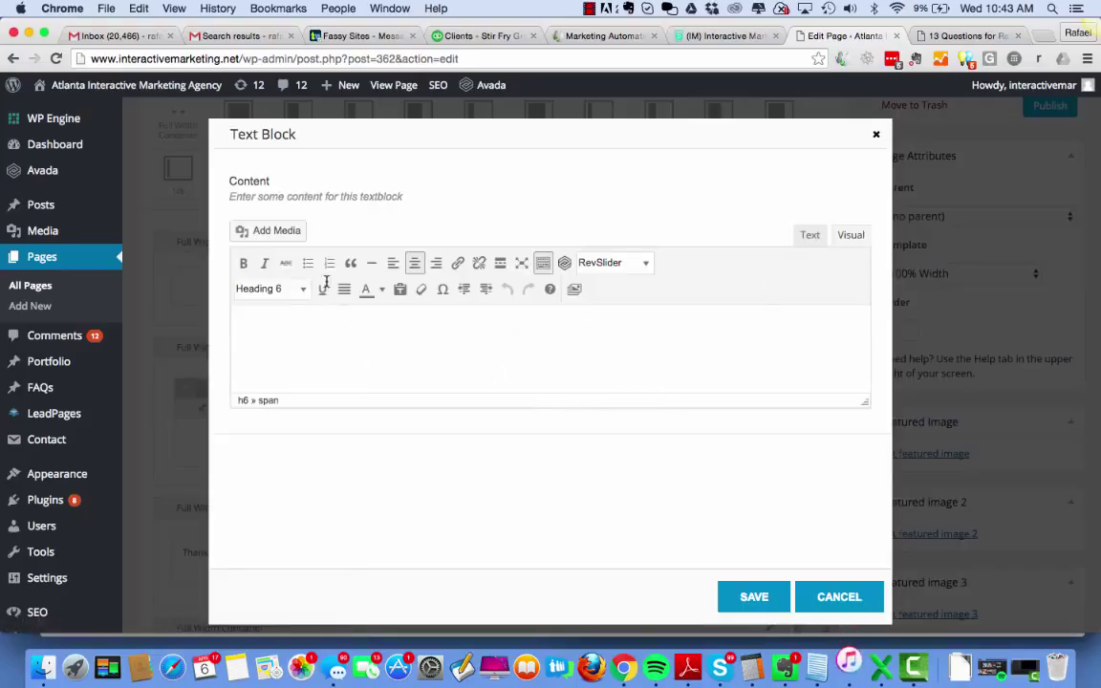
{"action": "key", "text": "super+a"}
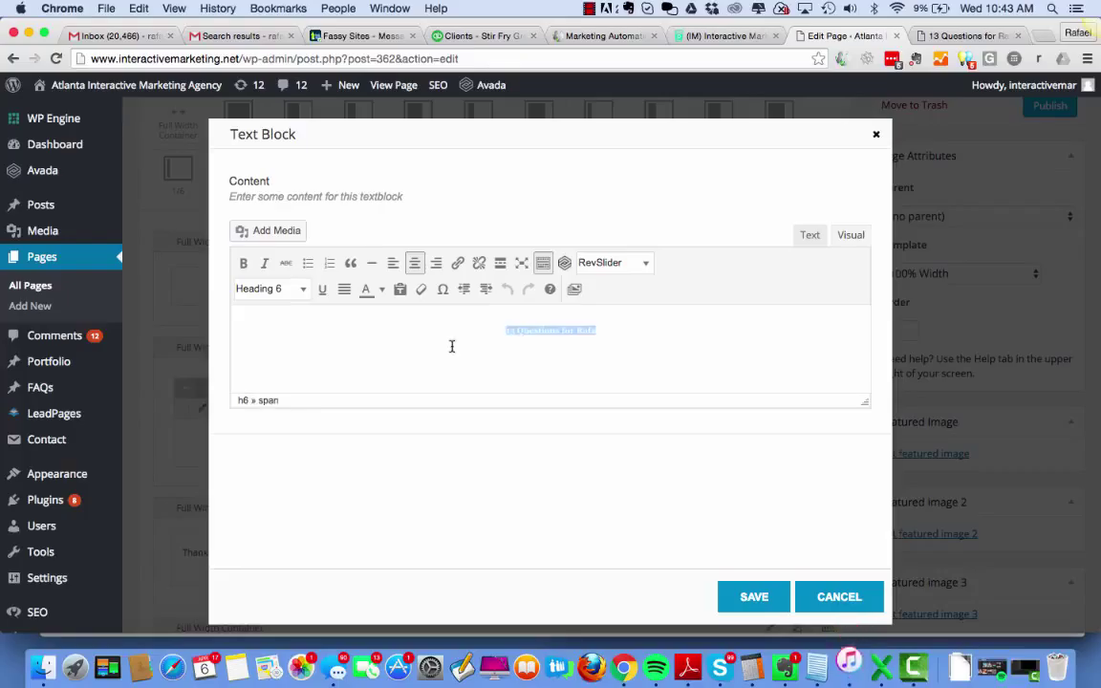
{"action": "left_click", "coordinate": [382, 292]}
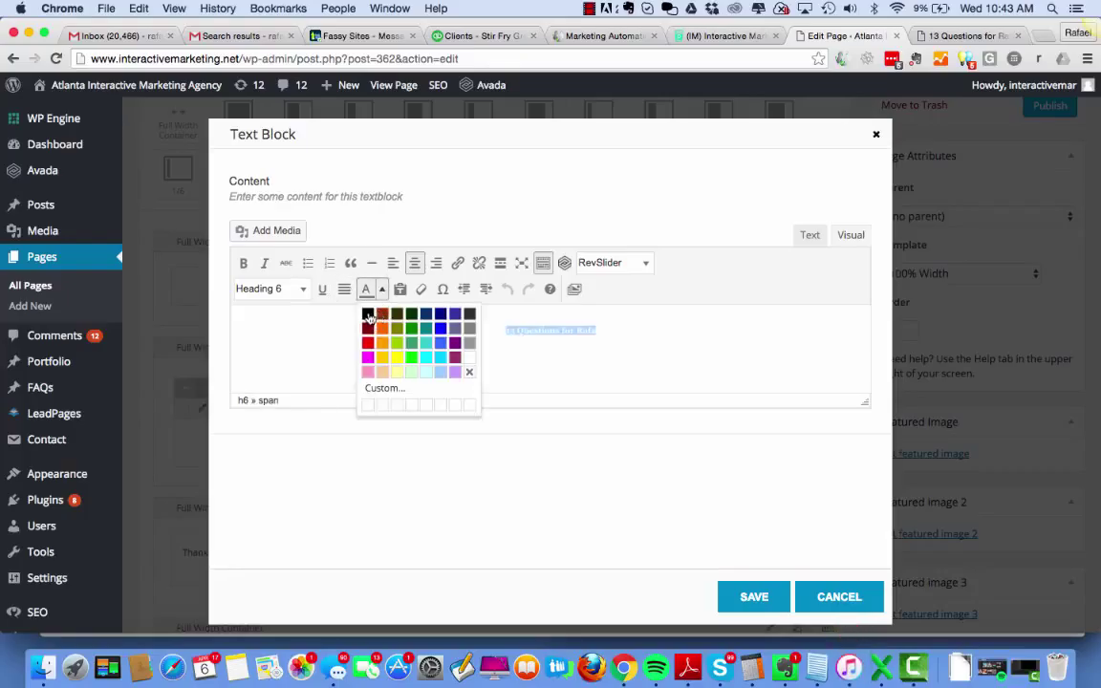
{"action": "left_click", "coordinate": [368, 313]}
{"action": "left_click", "coordinate": [594, 332]}
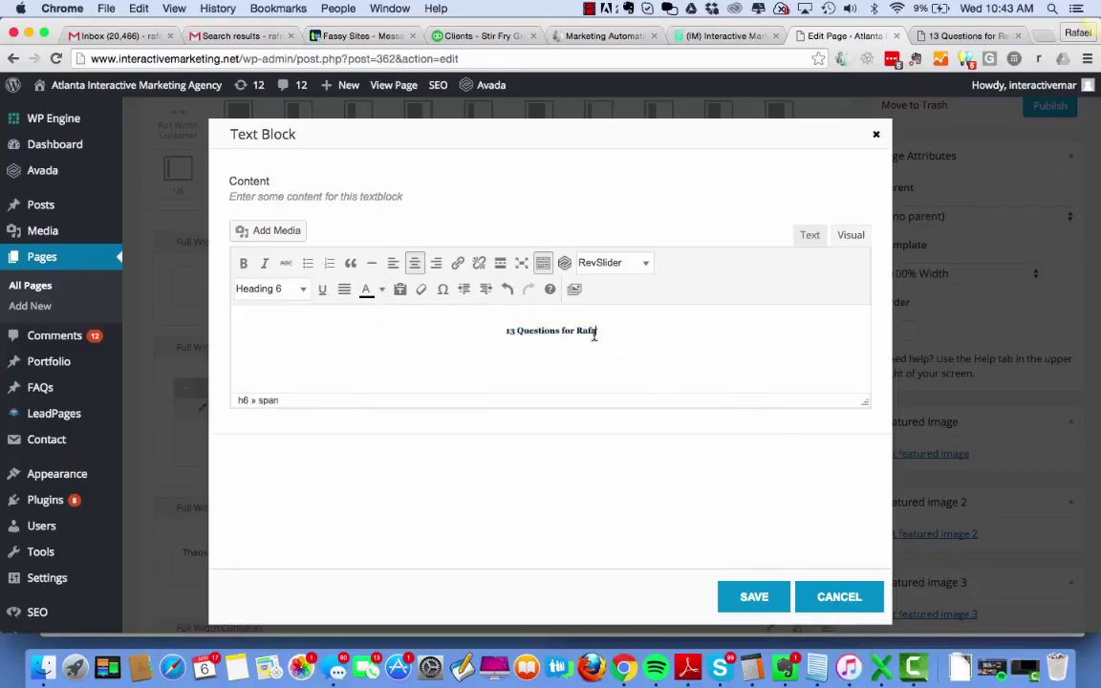
Replace the heading text with "How I use Social Assist To Add Leads Quickly" and save the text block
{"action": "left_click_drag", "start_coordinate": [597, 329], "coordinate": [503, 330]}
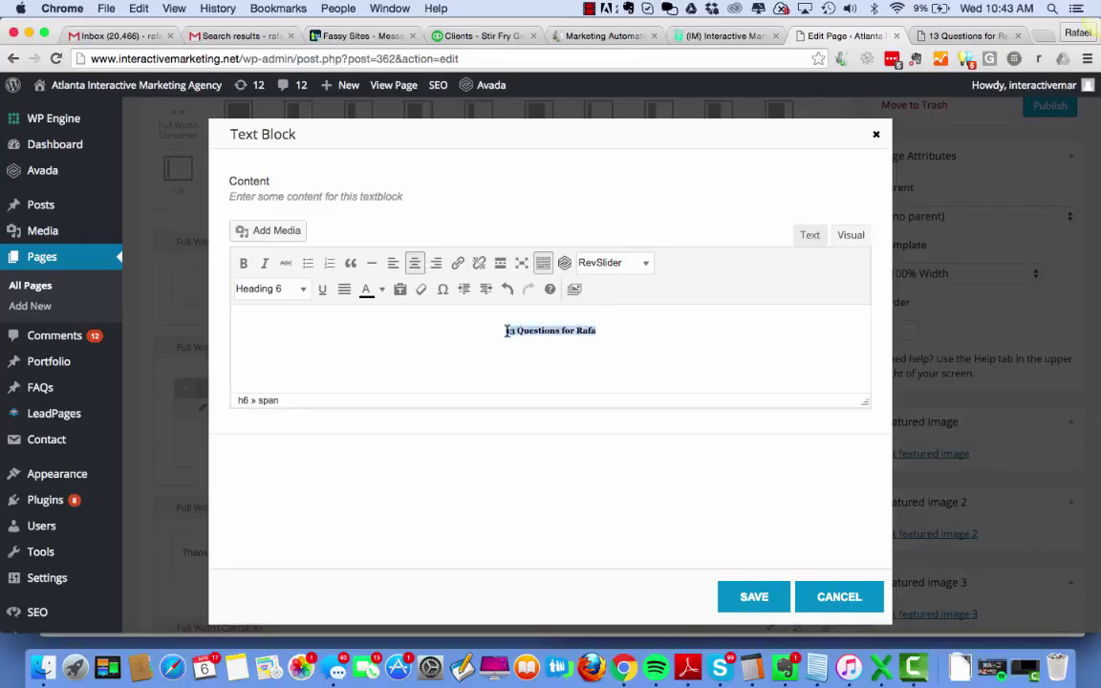
{"action": "type", "text": "How I use "}
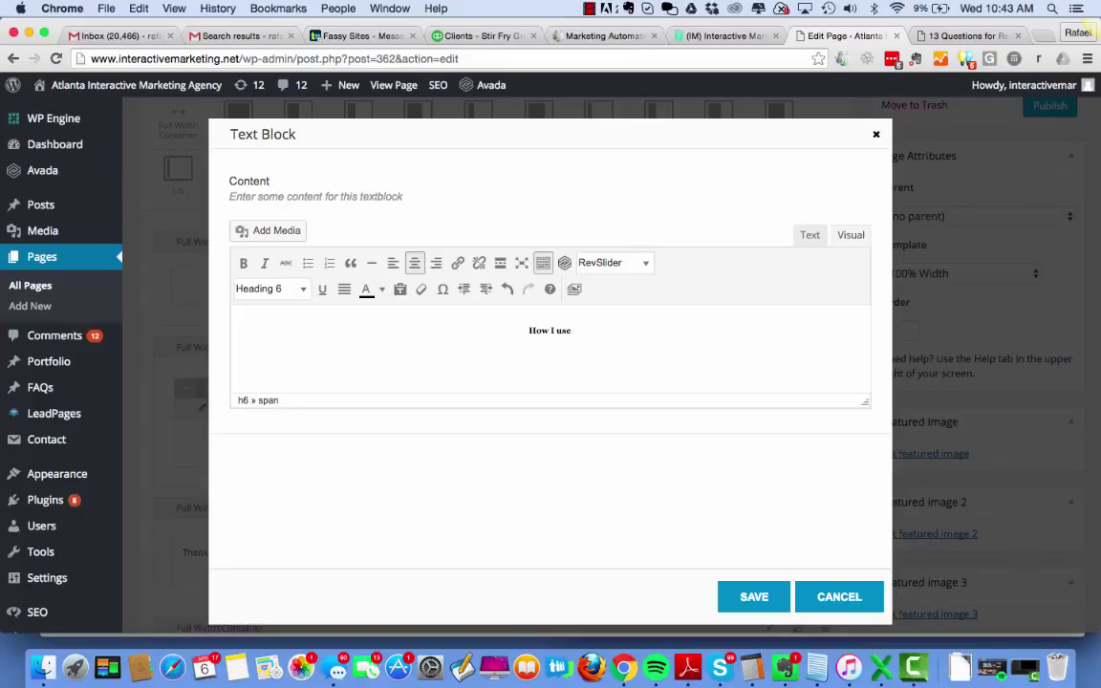
{"action": "type", "text": "Social Assist To Add"}
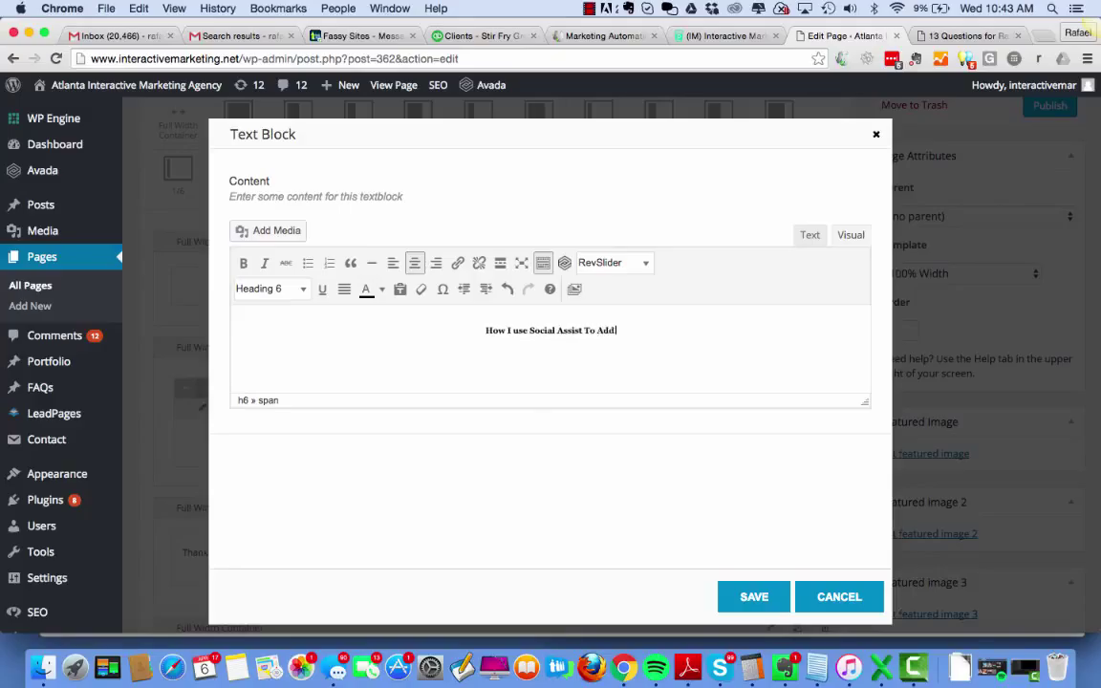
{"action": "type", "text": " Leads Quickly"}
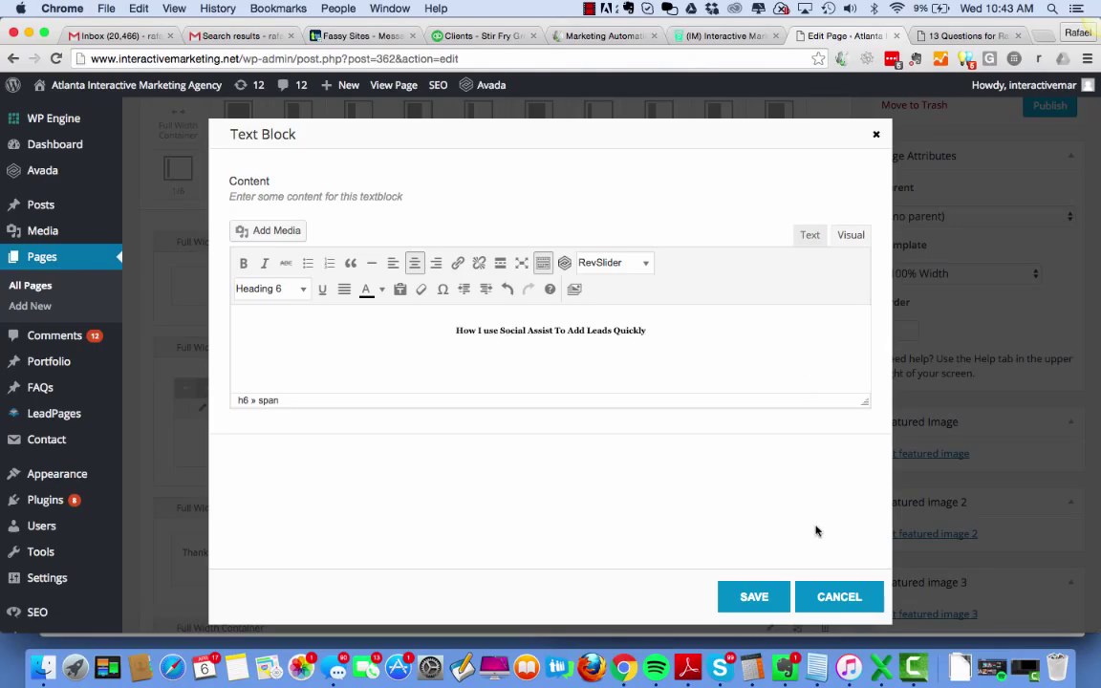
{"action": "left_click", "coordinate": [768, 597]}
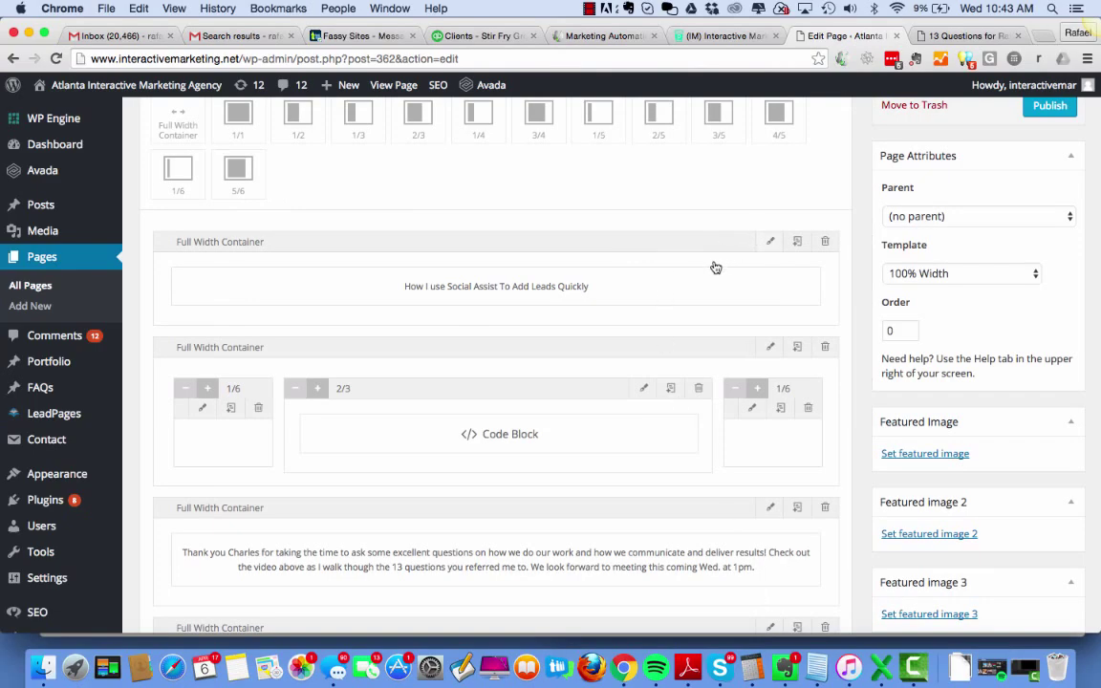
Reopen the heading text block, recolor its whole text white and save it
{"action": "left_click", "coordinate": [781, 277]}
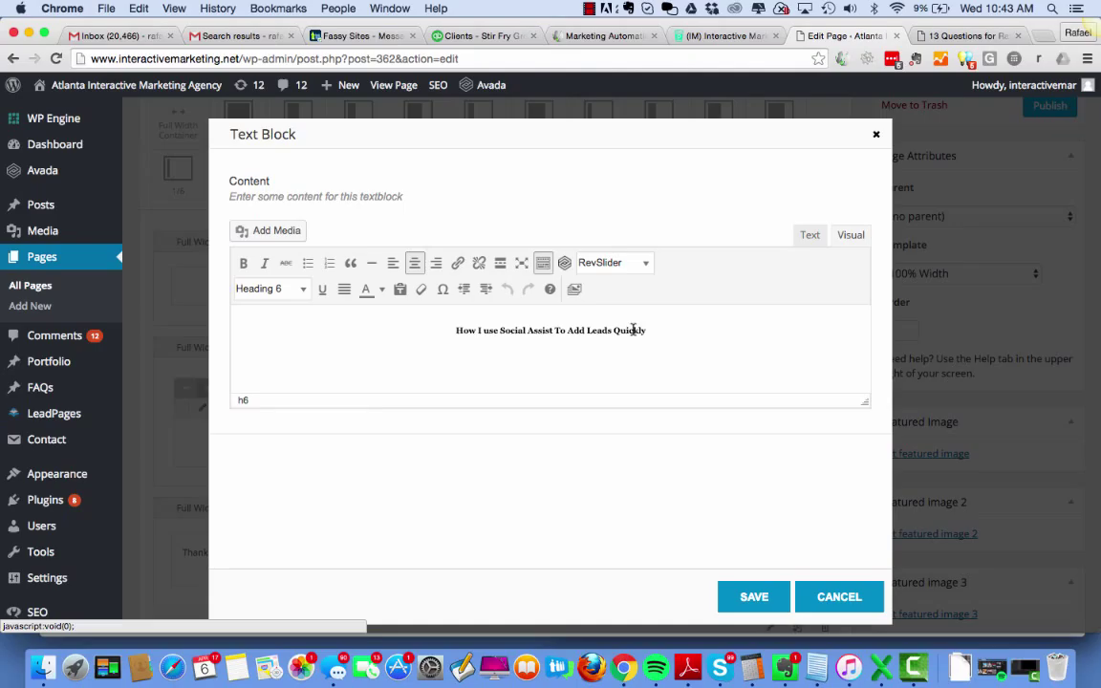
{"action": "triple_click", "coordinate": [638, 336]}
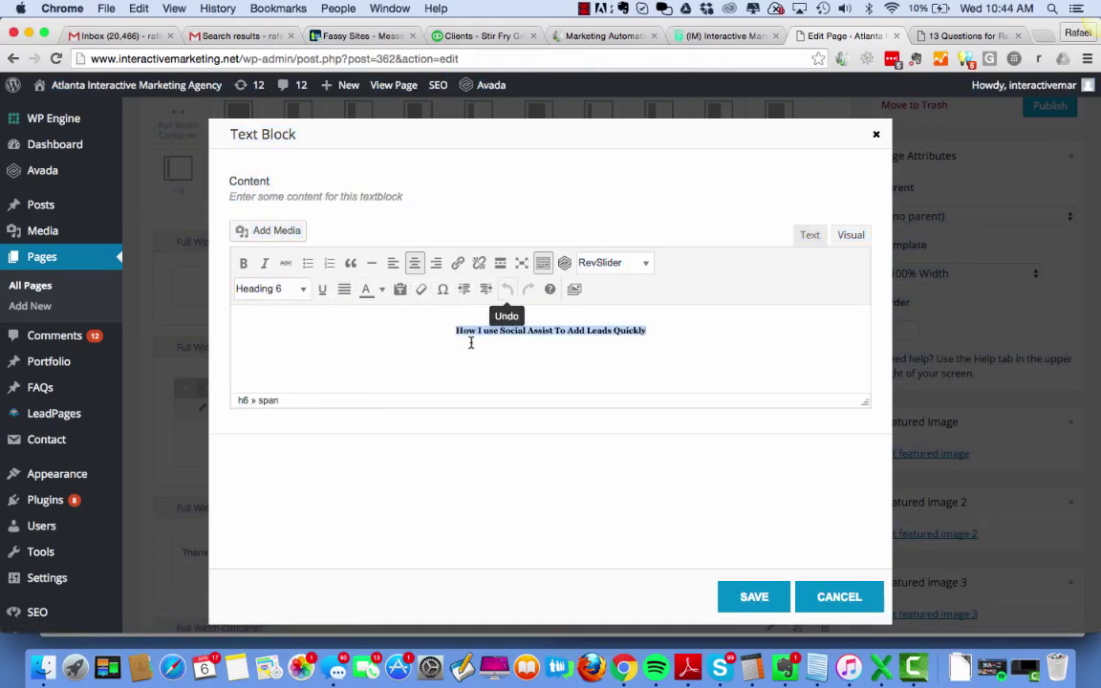
{"action": "left_click", "coordinate": [367, 294]}
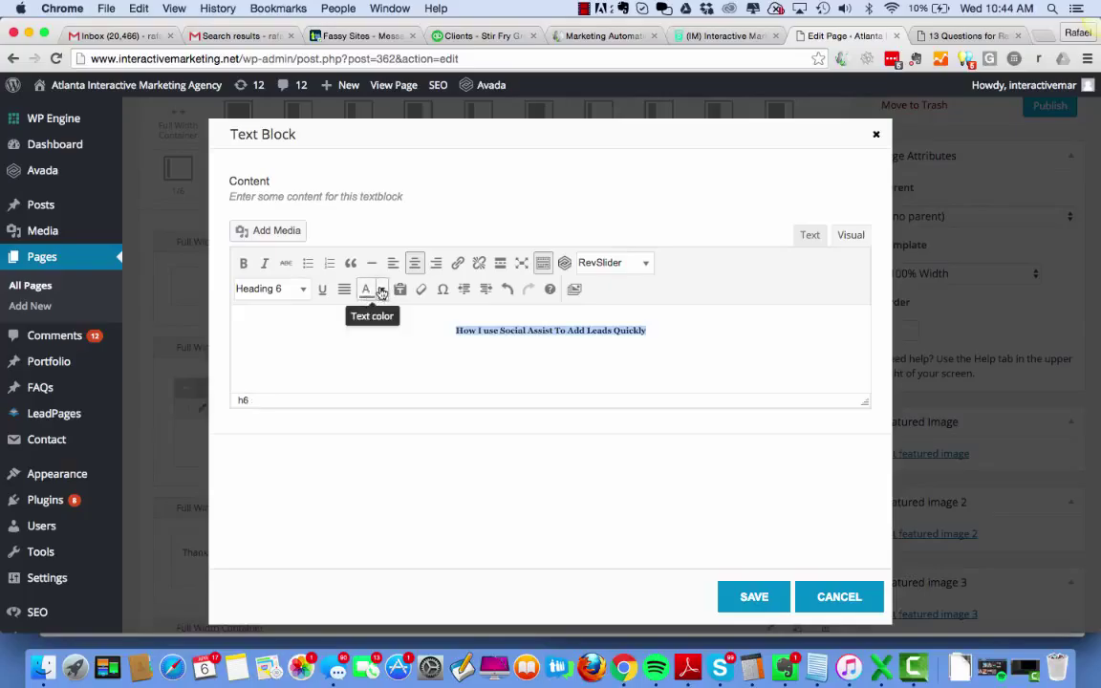
{"action": "left_click", "coordinate": [379, 290]}
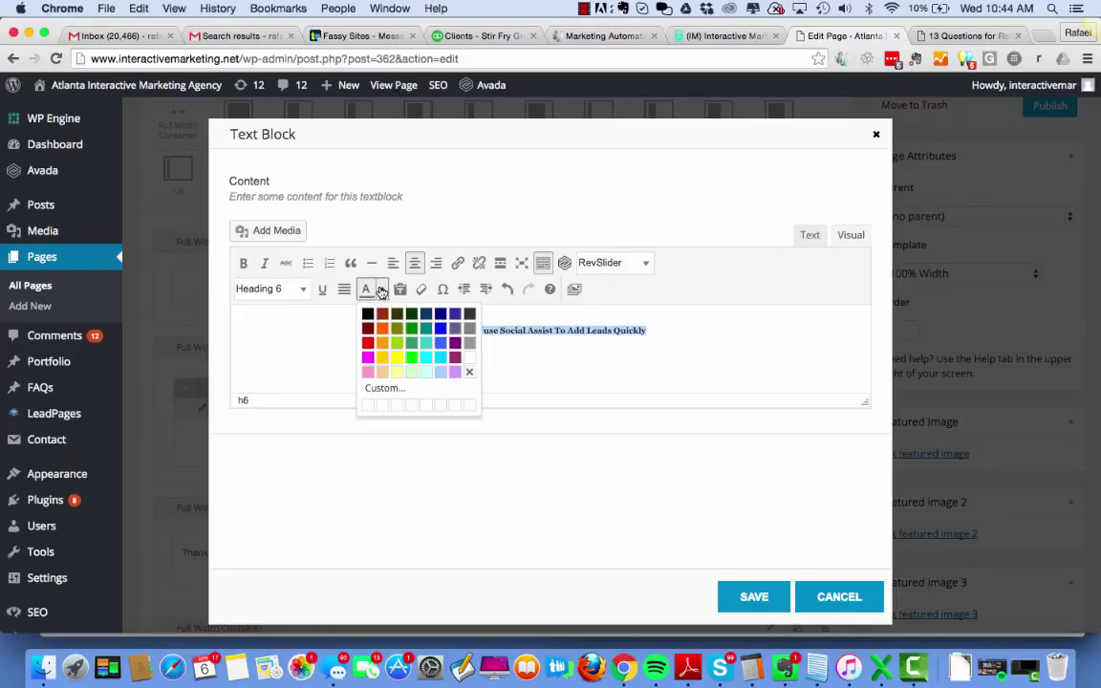
{"action": "left_click", "coordinate": [471, 361]}
{"action": "left_click", "coordinate": [744, 597]}
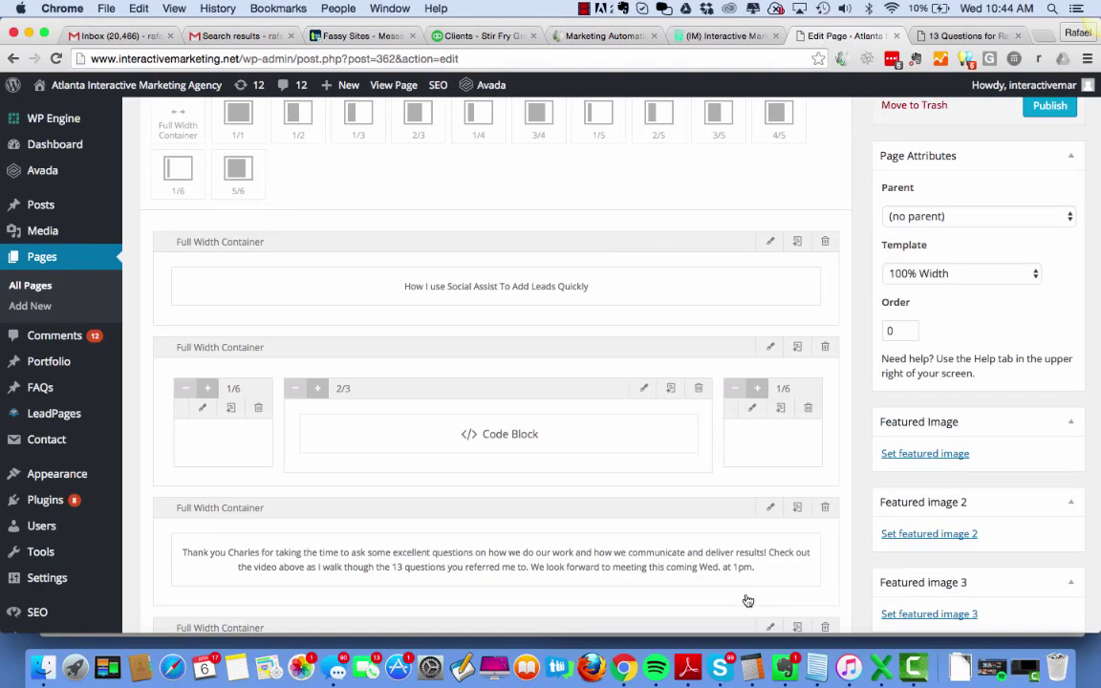
{"action": "left_click", "coordinate": [658, 423]}
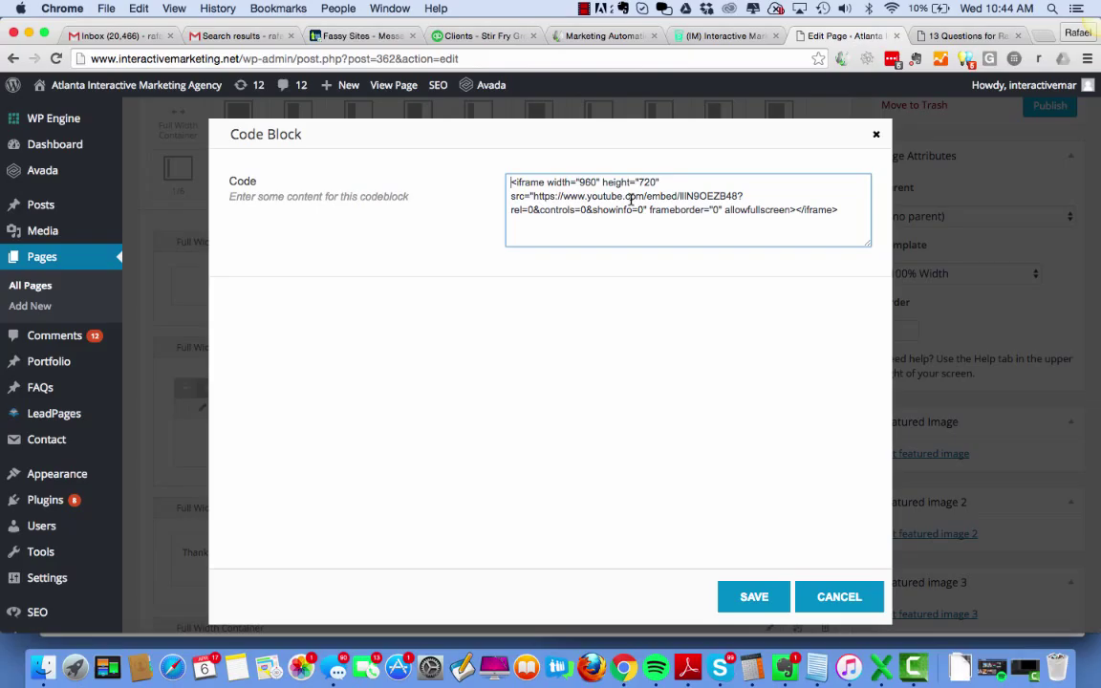
{"action": "left_click", "coordinate": [1045, 36]}
{"action": "type", "text": "www.youtube.com/watch?v=12mbcdMJx38"}
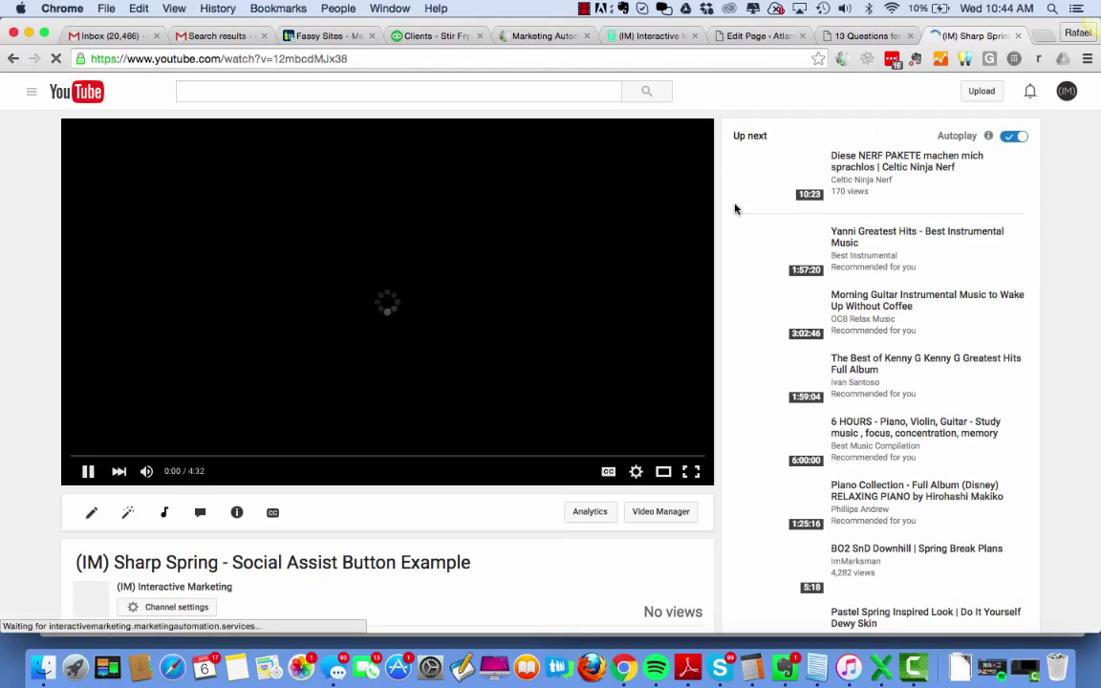
Display the embed code in the sharing options of the "Social Assist Button Example" video
{"action": "scroll", "coordinate": [735, 327], "scroll_direction": "down", "scroll_amount": 2}
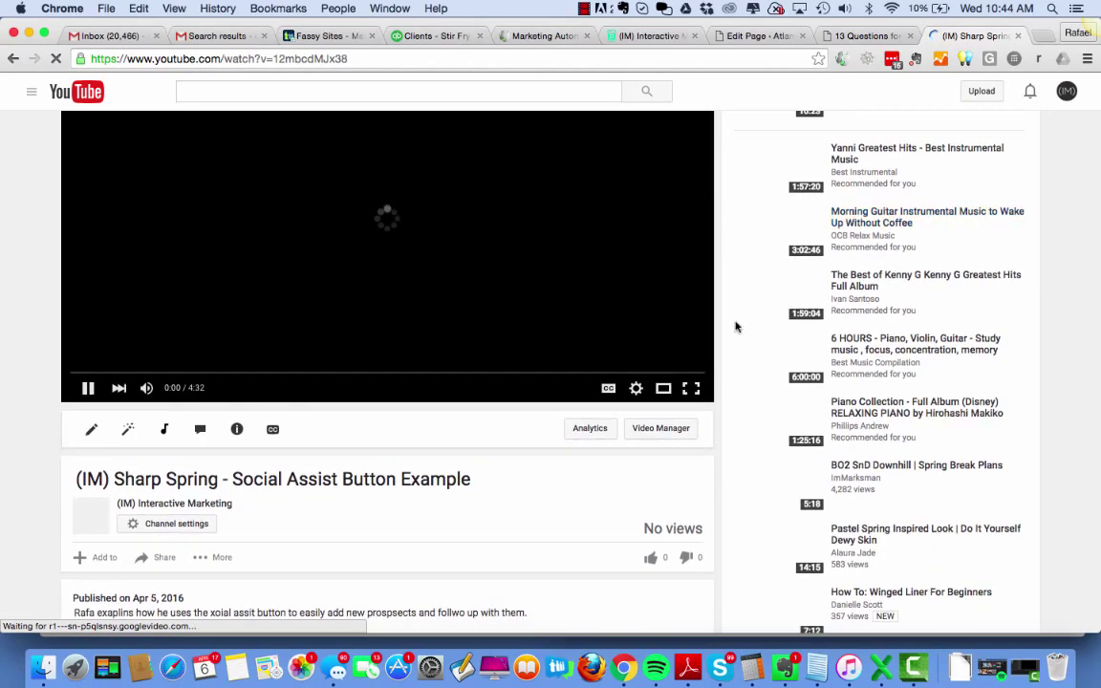
{"action": "scroll", "coordinate": [735, 326], "scroll_direction": "down", "scroll_amount": 1}
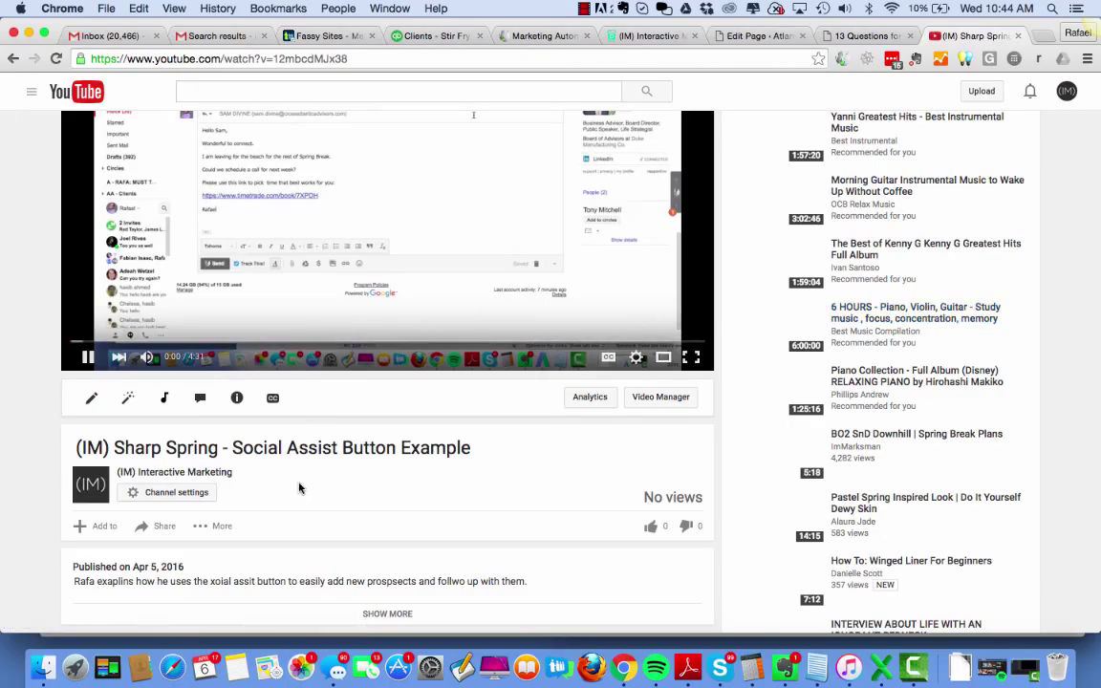
{"action": "scroll", "coordinate": [165, 516], "scroll_direction": "down", "scroll_amount": 1}
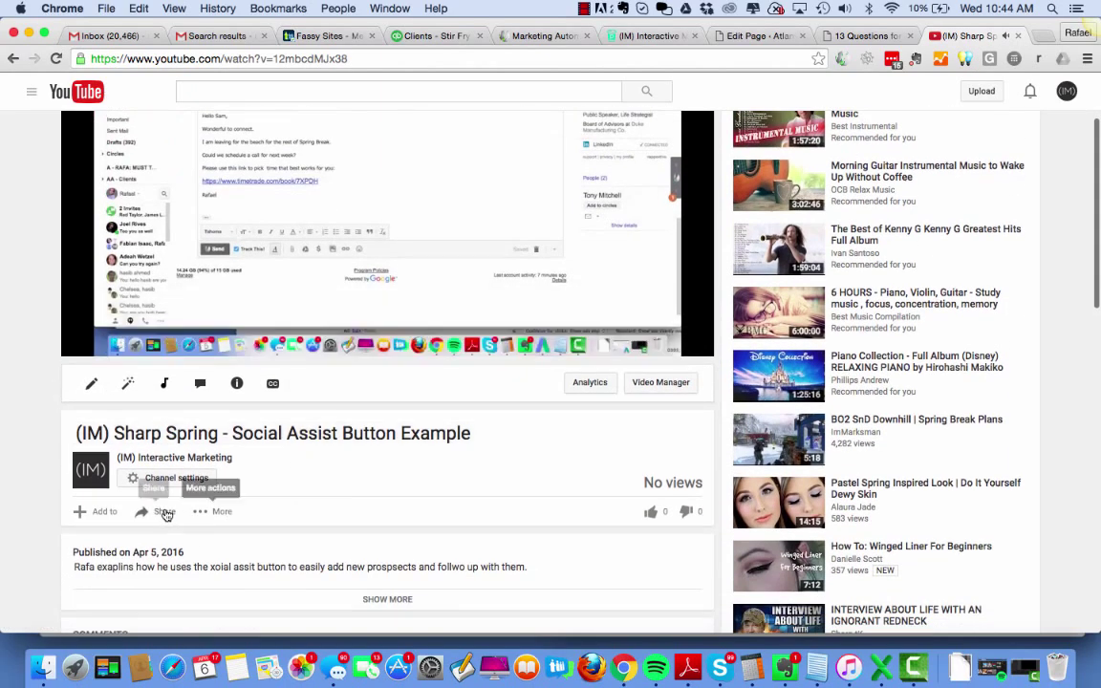
{"action": "left_click", "coordinate": [164, 513]}
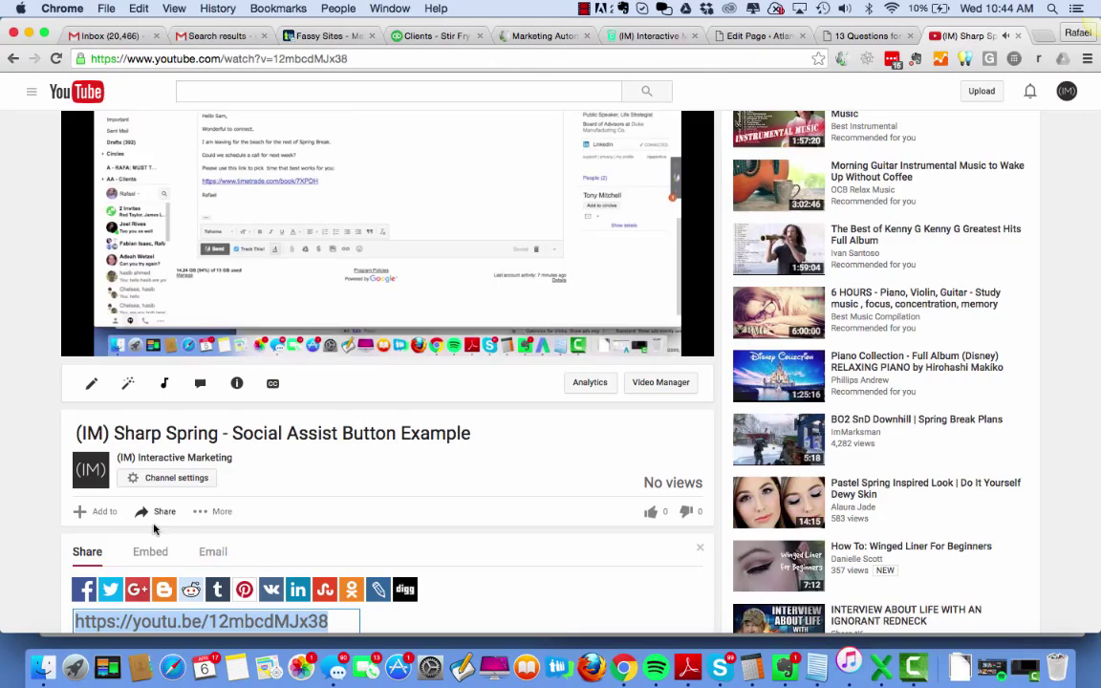
{"action": "left_click", "coordinate": [202, 511]}
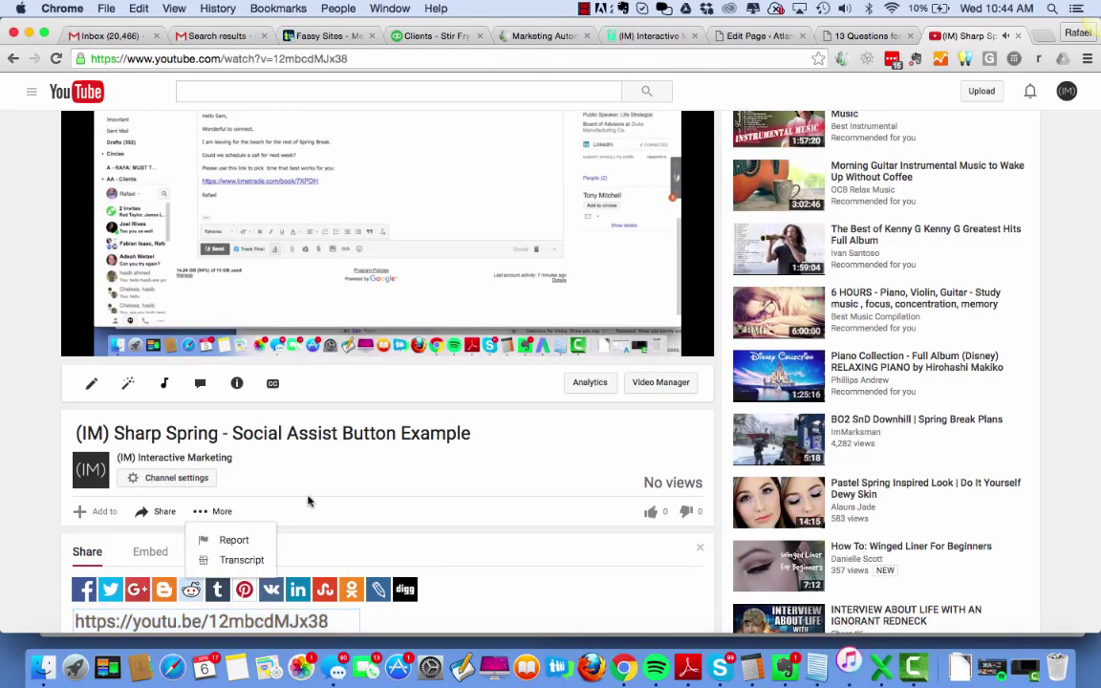
{"action": "scroll", "coordinate": [308, 501], "scroll_direction": "down", "scroll_amount": 3}
{"action": "left_click", "coordinate": [150, 426]}
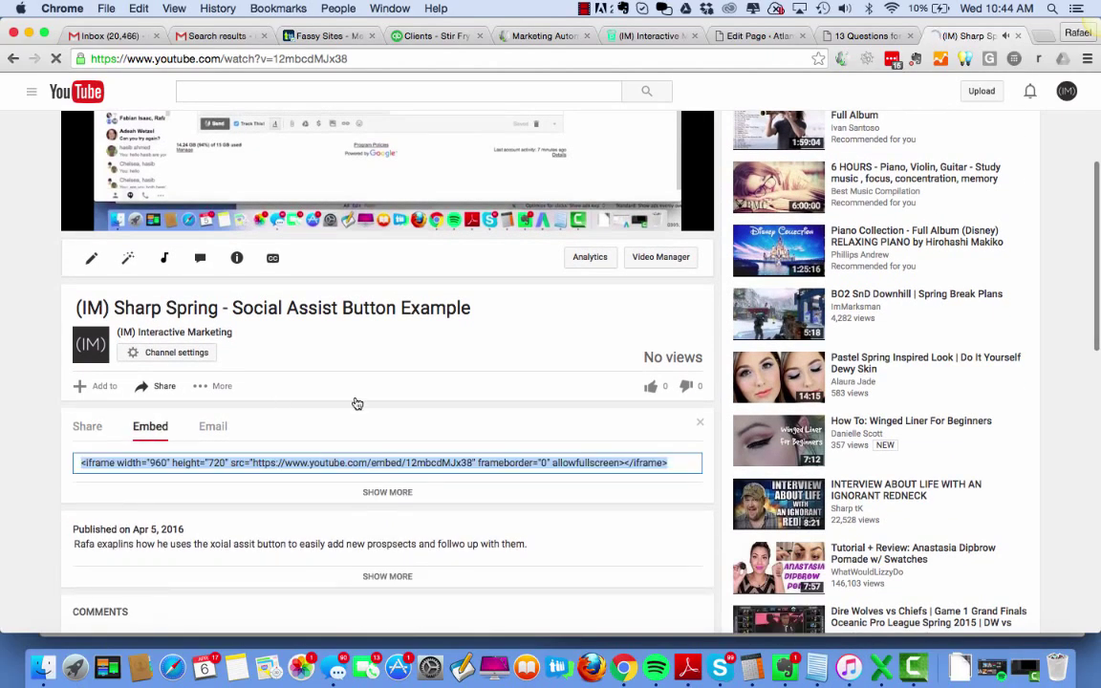
Expand the embed options, copy the video's 960 × 720 iframe code and pause the playback
{"action": "left_click", "coordinate": [390, 496]}
{"action": "scroll", "coordinate": [491, 374], "scroll_direction": "down", "scroll_amount": 5}
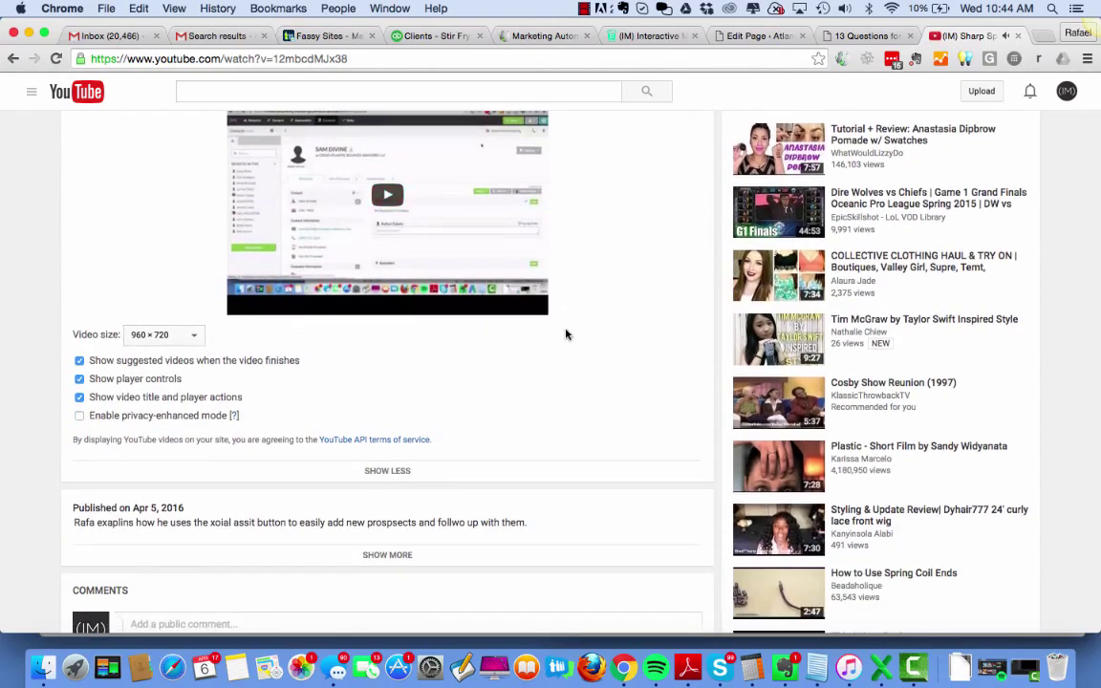
{"action": "scroll", "coordinate": [566, 334], "scroll_direction": "up", "scroll_amount": 4}
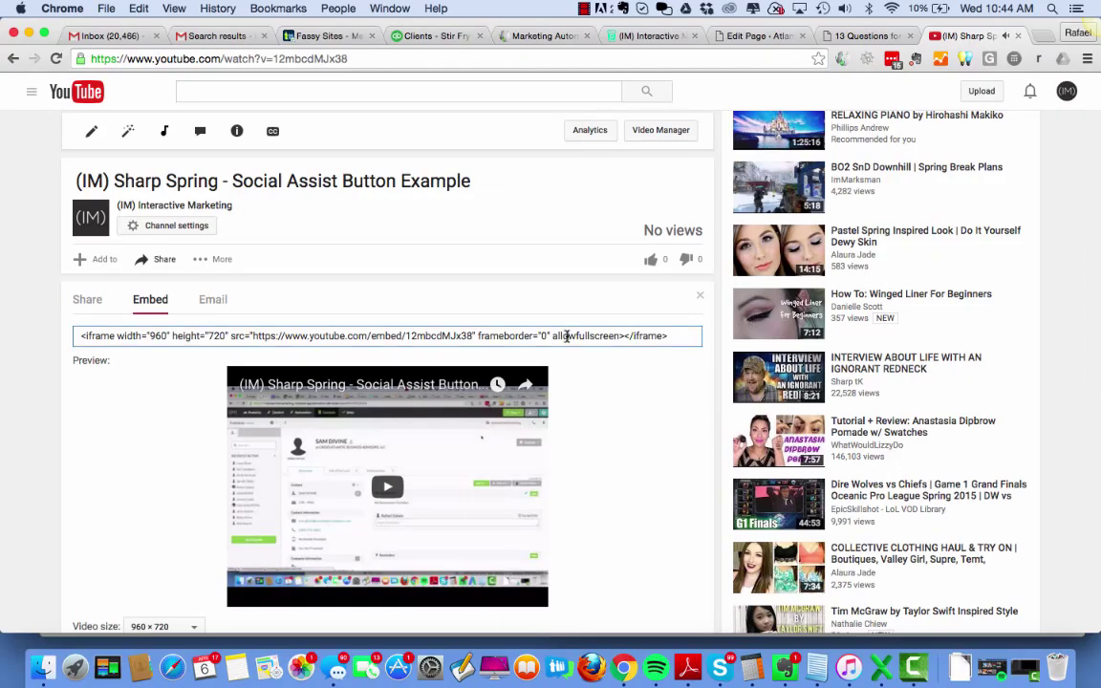
{"action": "left_click", "coordinate": [567, 336]}
{"action": "key", "text": "super+c"}
{"action": "scroll", "coordinate": [566, 336], "scroll_direction": "up", "scroll_amount": 4}
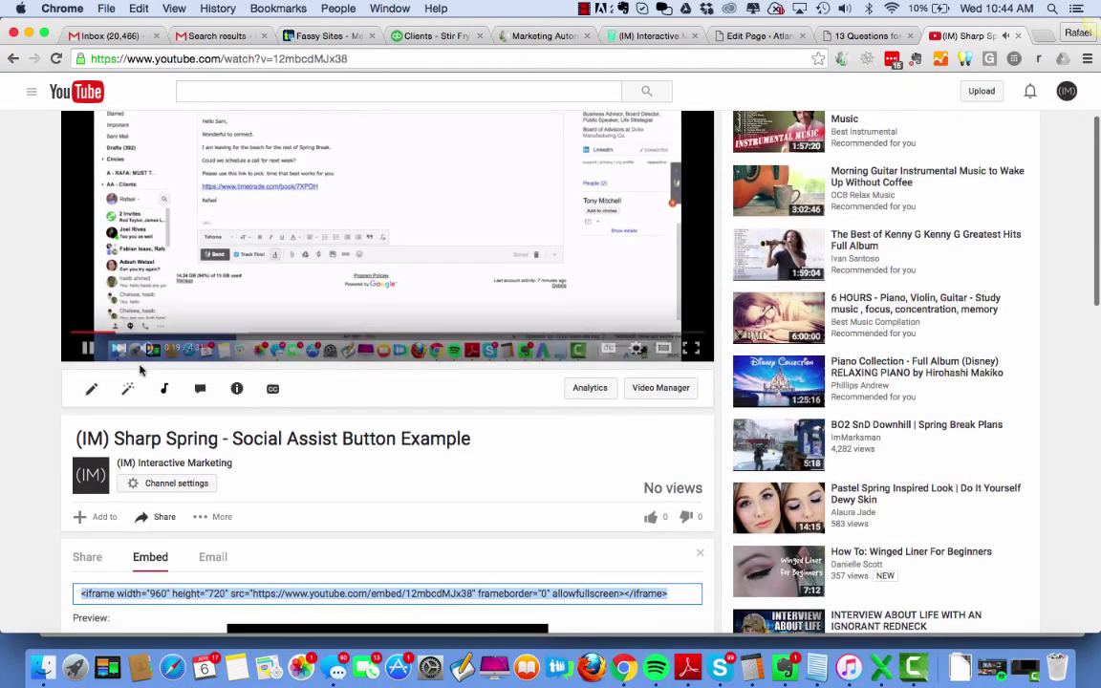
{"action": "left_click", "coordinate": [85, 350]}
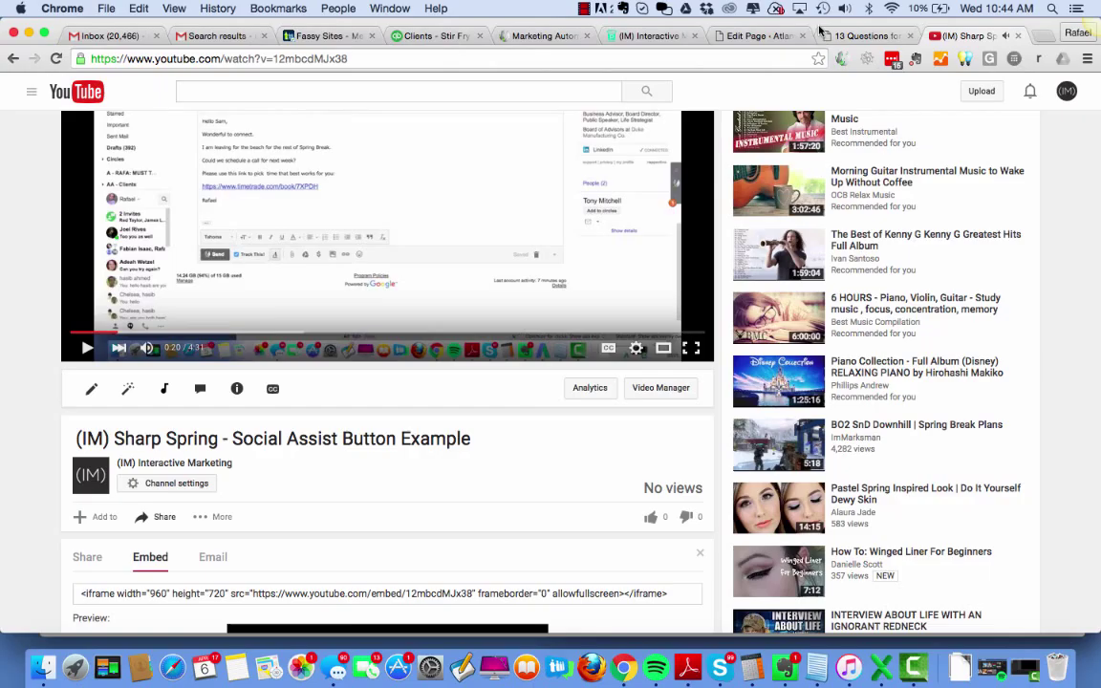
Return to the page editor, replace all of the code block's content with the copied iframe code and save it
{"action": "left_click", "coordinate": [868, 37]}
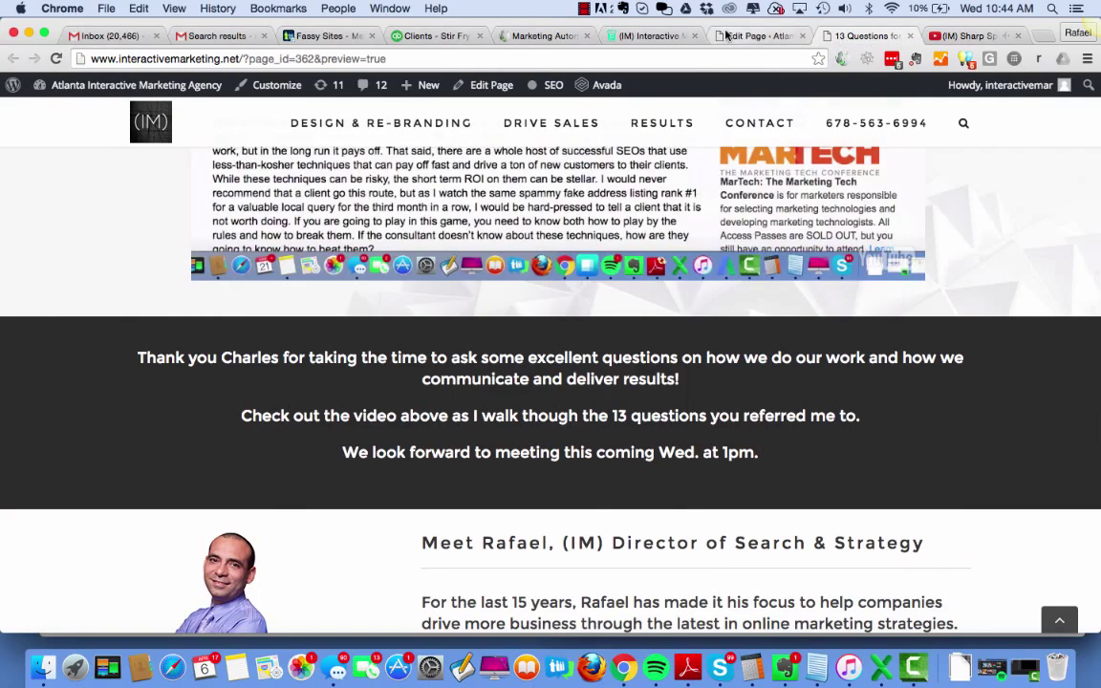
{"action": "left_click", "coordinate": [755, 36]}
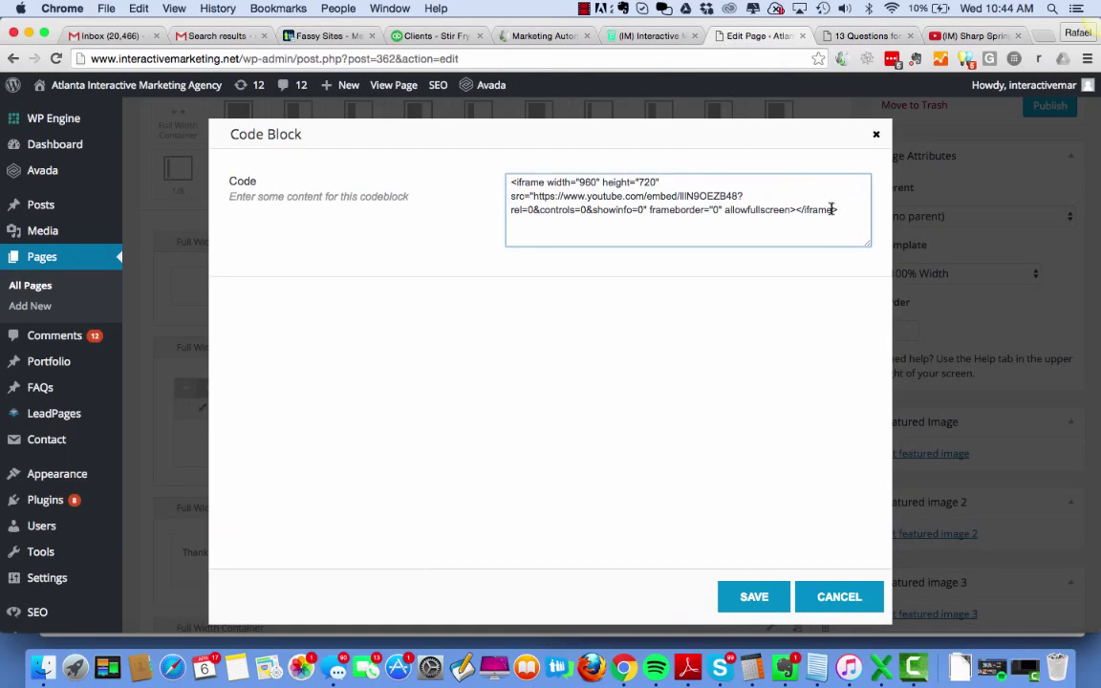
{"action": "key", "text": "super+a"}
{"action": "key", "text": "super+v"}
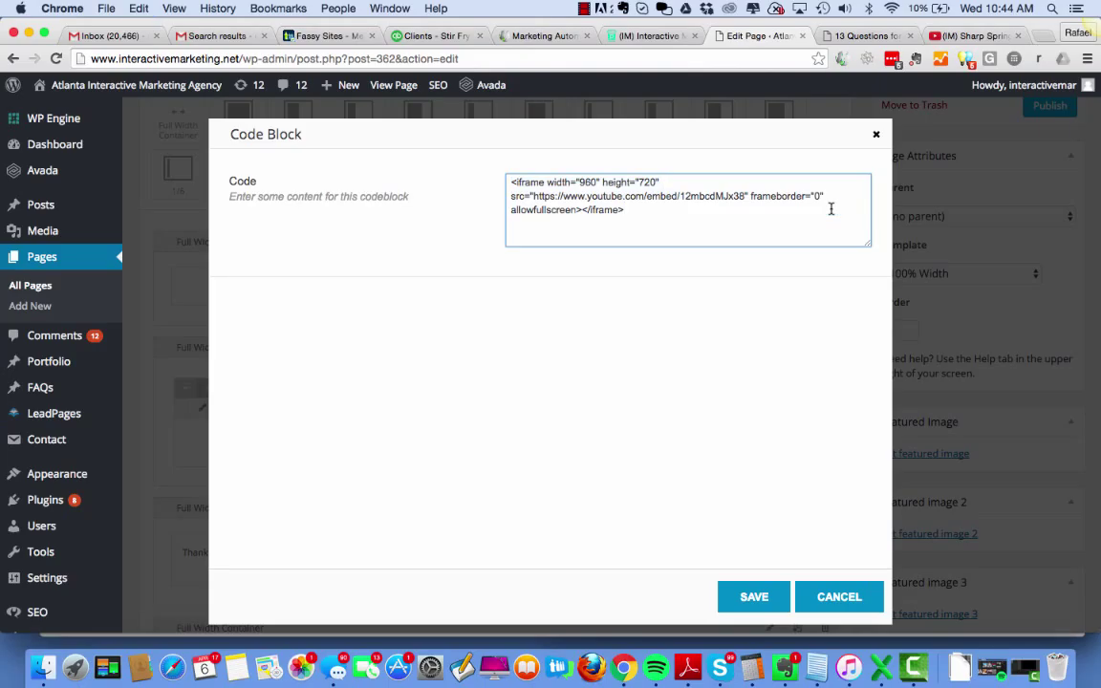
{"action": "left_click", "coordinate": [761, 595]}
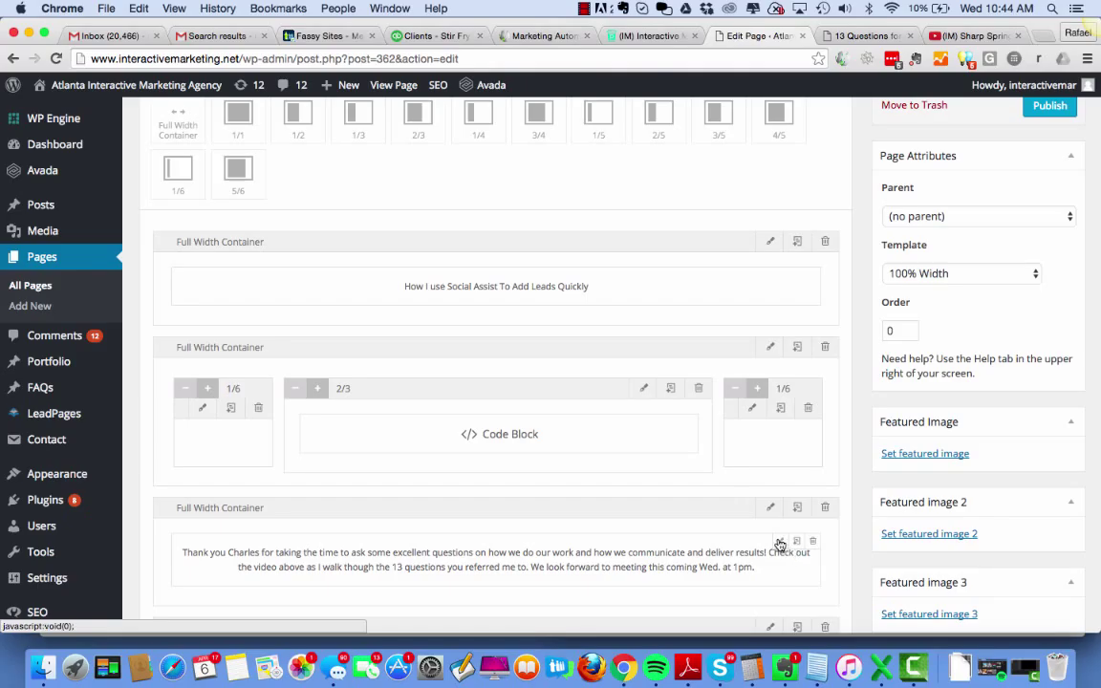
Open the thank-you text block in the third container and recolor its whole text black for editing
{"action": "left_click", "coordinate": [780, 543]}
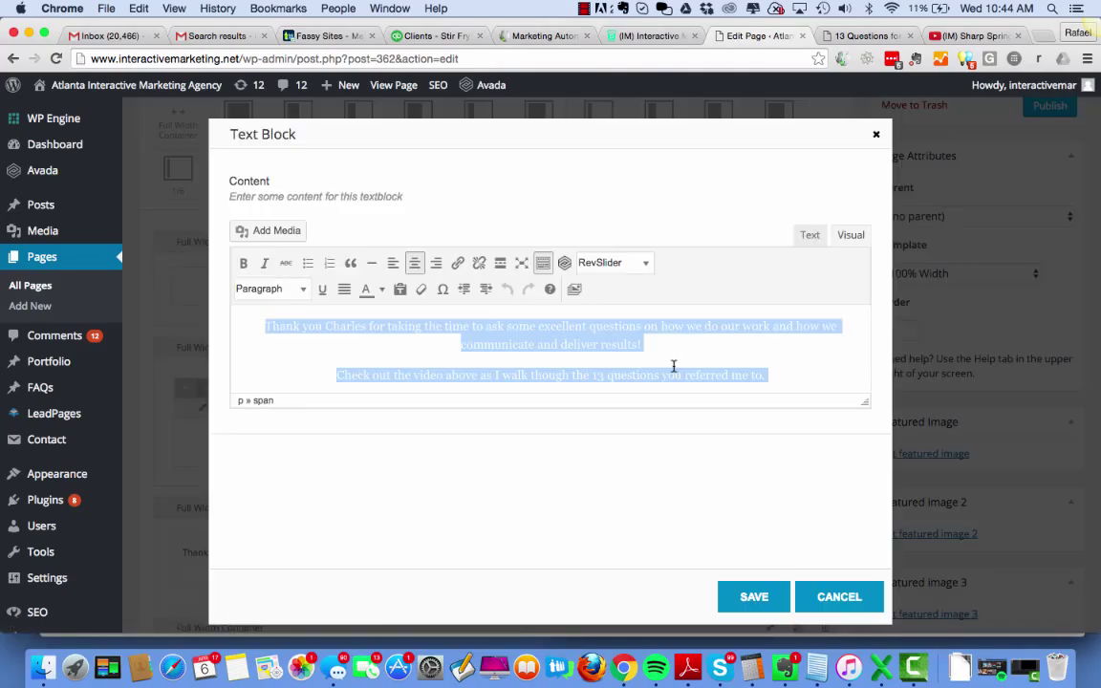
{"action": "left_click", "coordinate": [382, 289]}
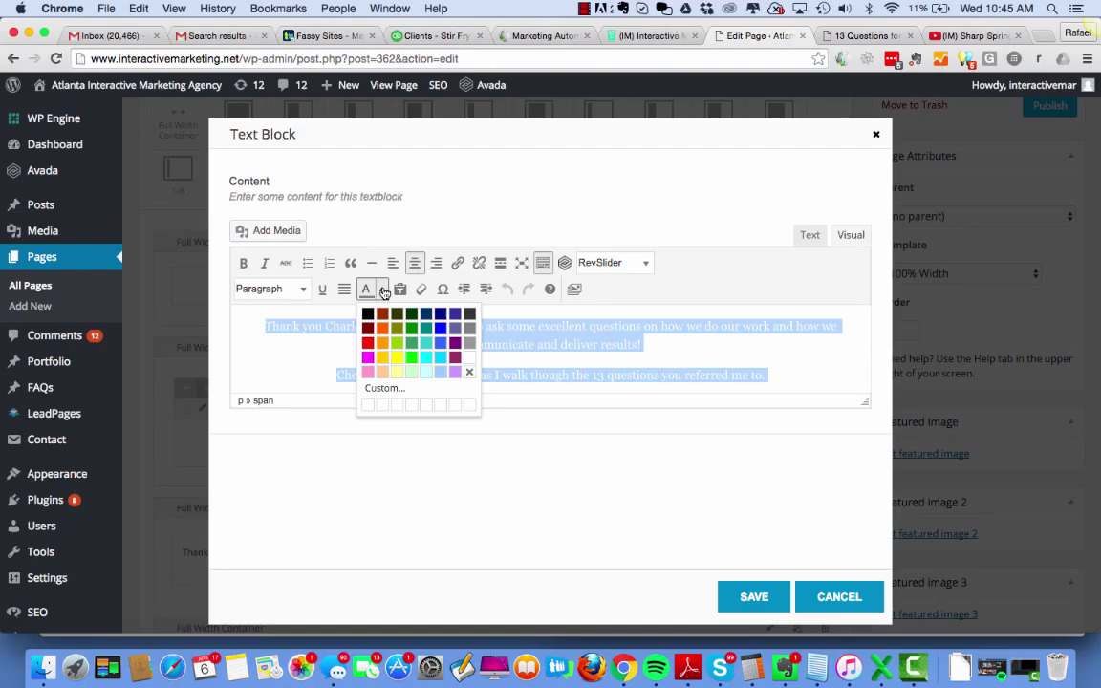
{"action": "left_click", "coordinate": [371, 316]}
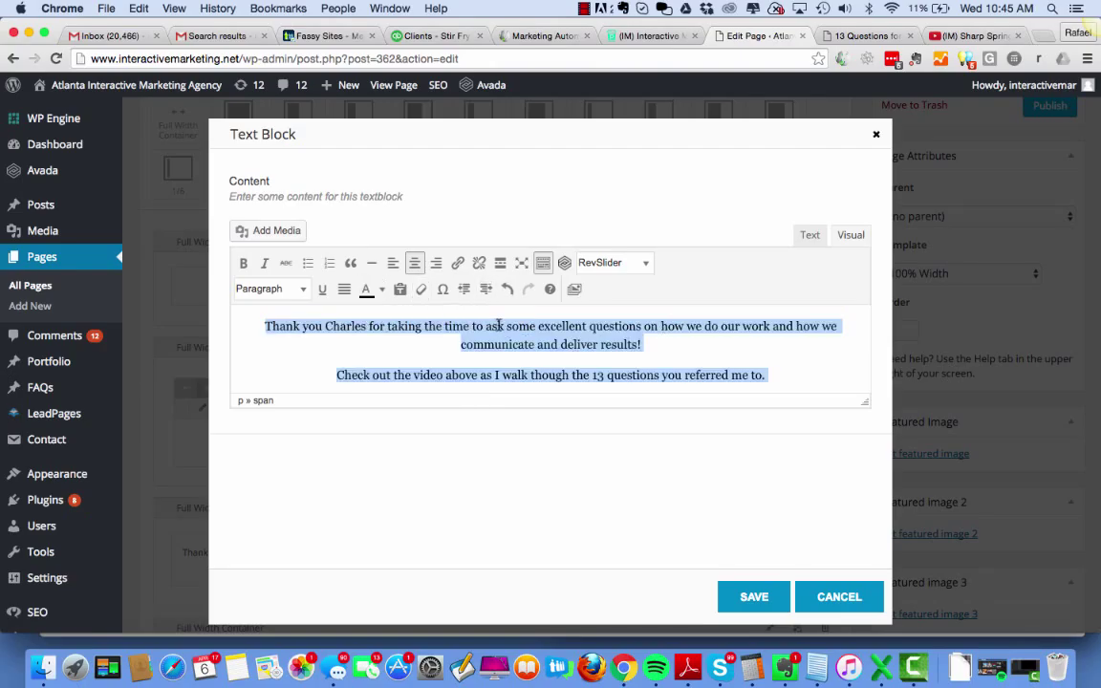
Replace the opening thank-you sentence with "It is amazing how powerful it is to have your marketing automation system and crm"
{"action": "left_click", "coordinate": [641, 340]}
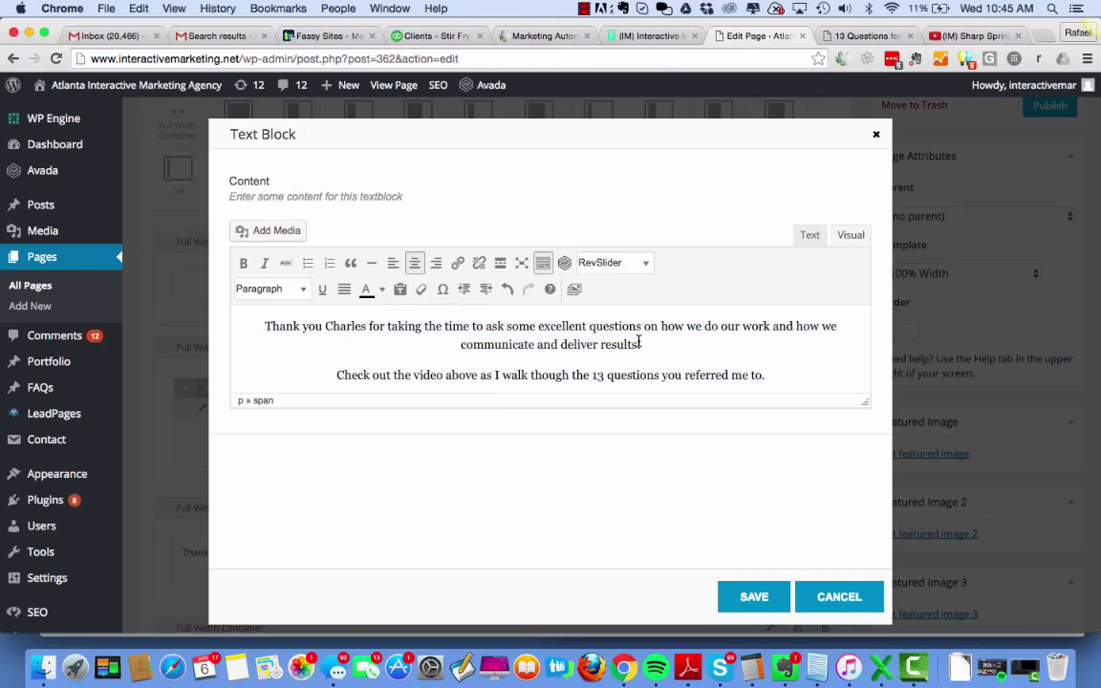
{"action": "left_click_drag", "start_coordinate": [638, 342], "coordinate": [270, 319]}
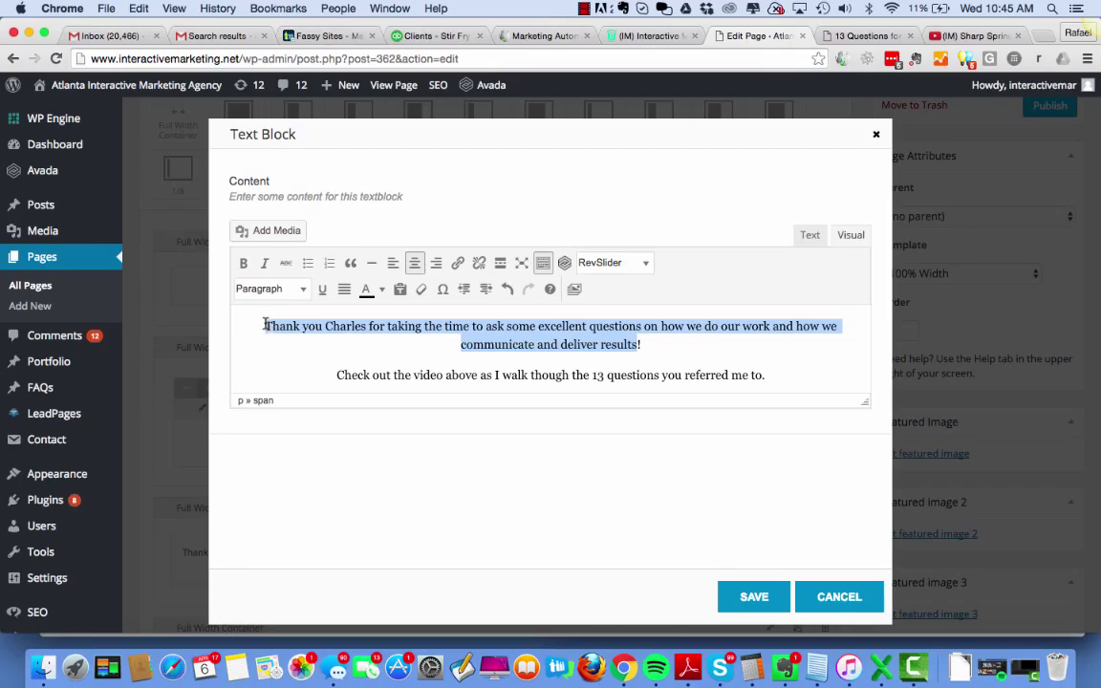
{"action": "type", "text": "This is !"}
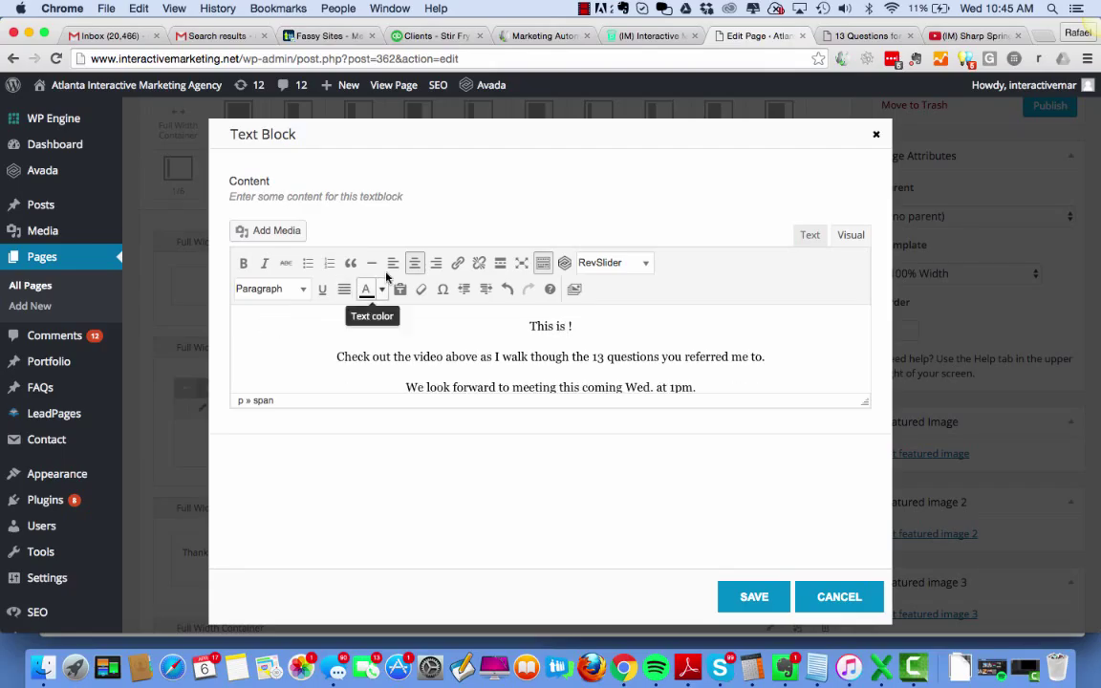
{"action": "left_click_drag", "start_coordinate": [582, 323], "coordinate": [513, 322]}
{"action": "type", "text": "It"}
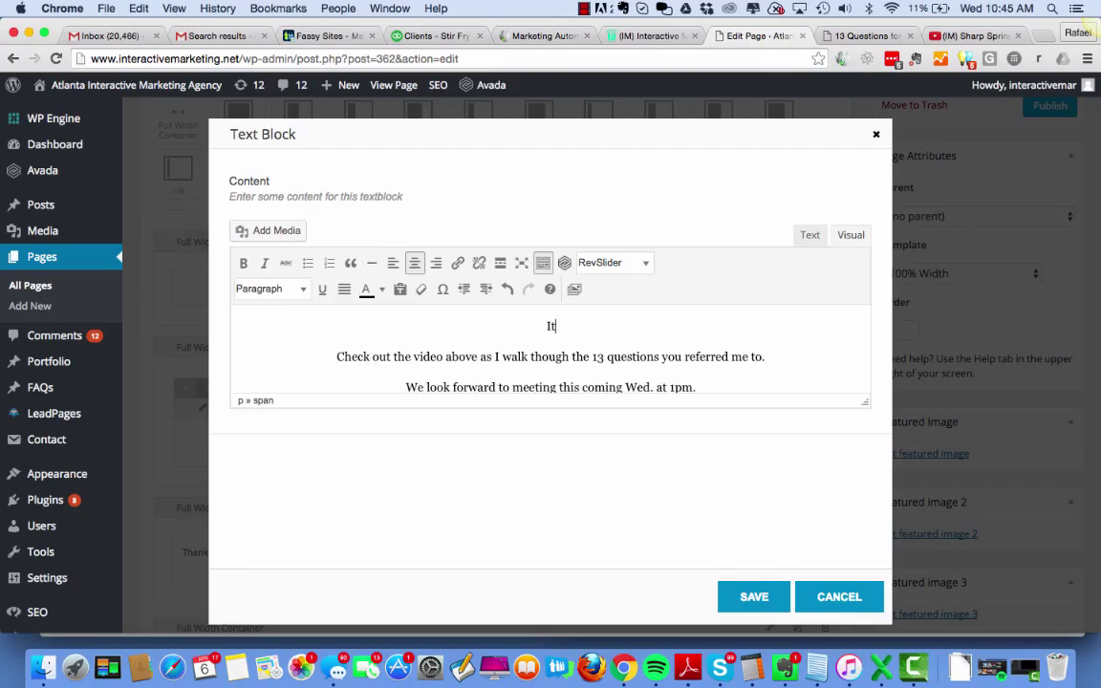
{"action": "type", "text": " is amazing how powerful it is to have your market"}
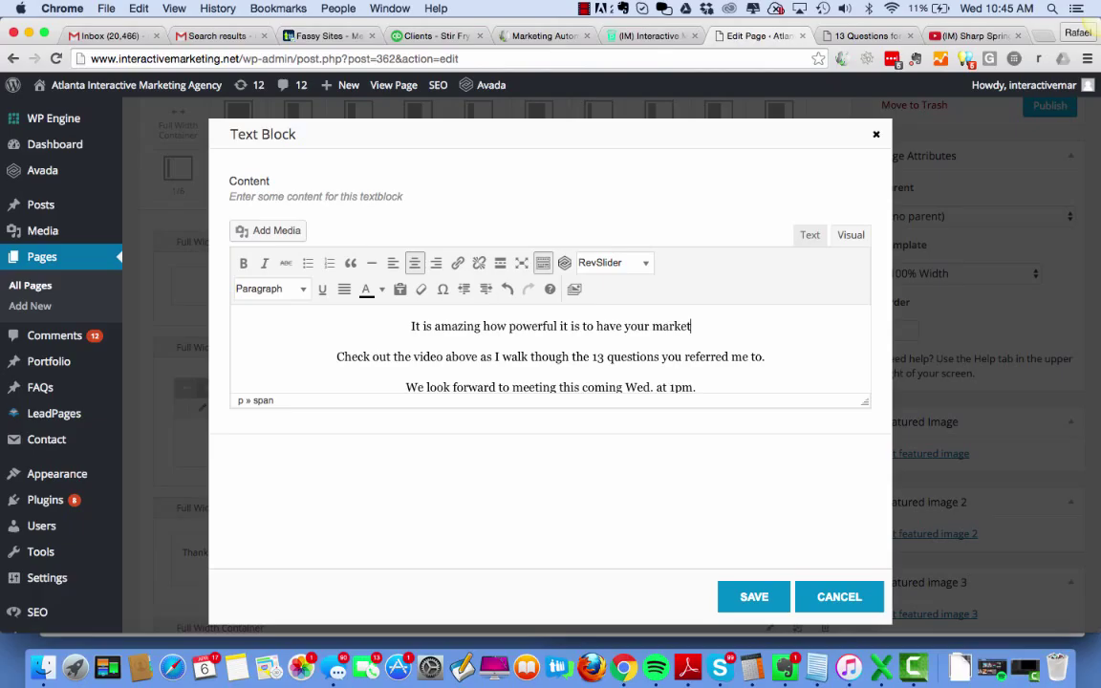
{"action": "type", "text": "ing automation s"}
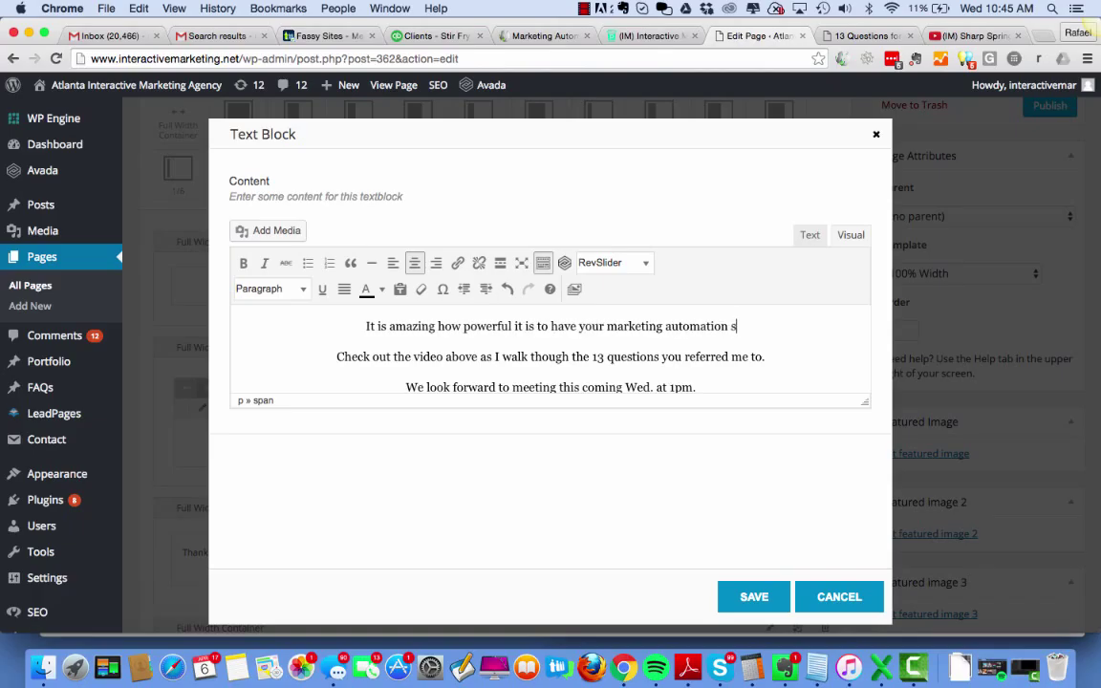
{"action": "type", "text": "ystem and crm i"}
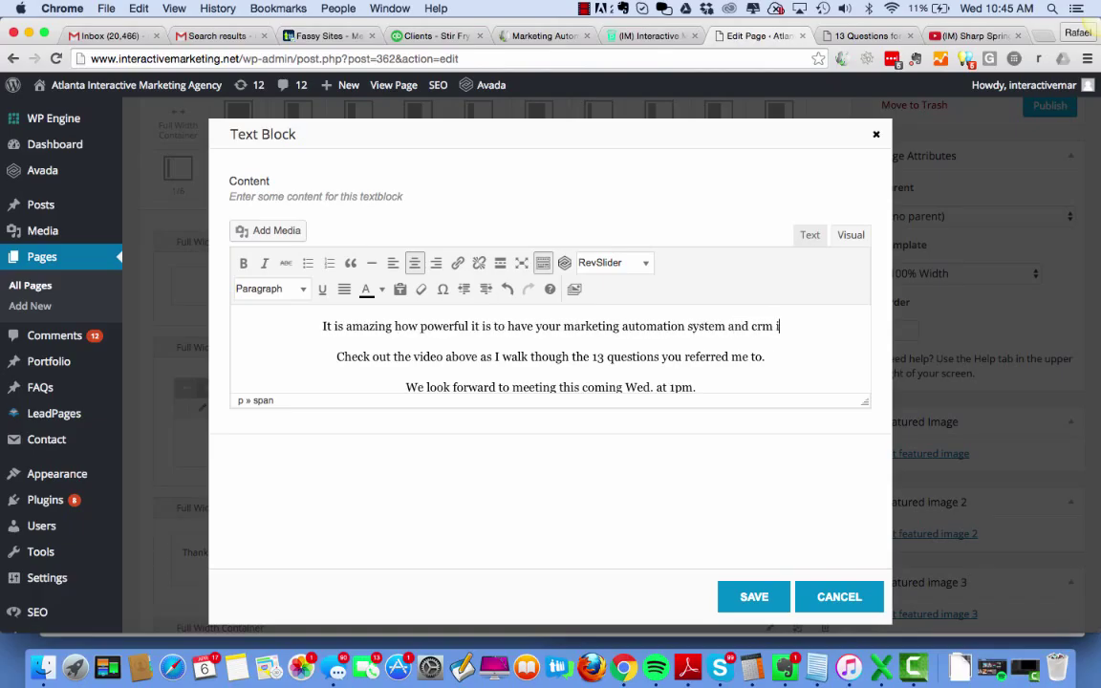
{"action": "type", "text": "n"}
{"action": "key", "text": "BackSpace"}
{"action": "key", "text": "BackSpace"}
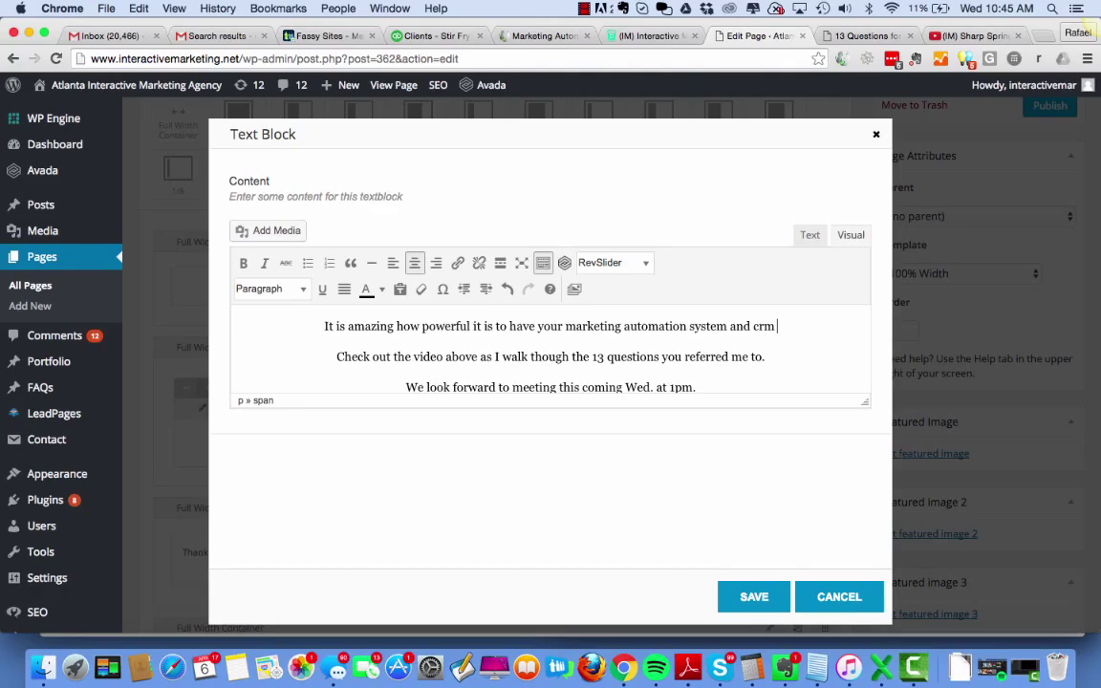
Complete the first sentence with "right where you need it most, your browser and email!"
{"action": "type", "text": "righte"}
{"action": "key", "text": "BackSpace"}
{"action": "type", "text": "where you n"}
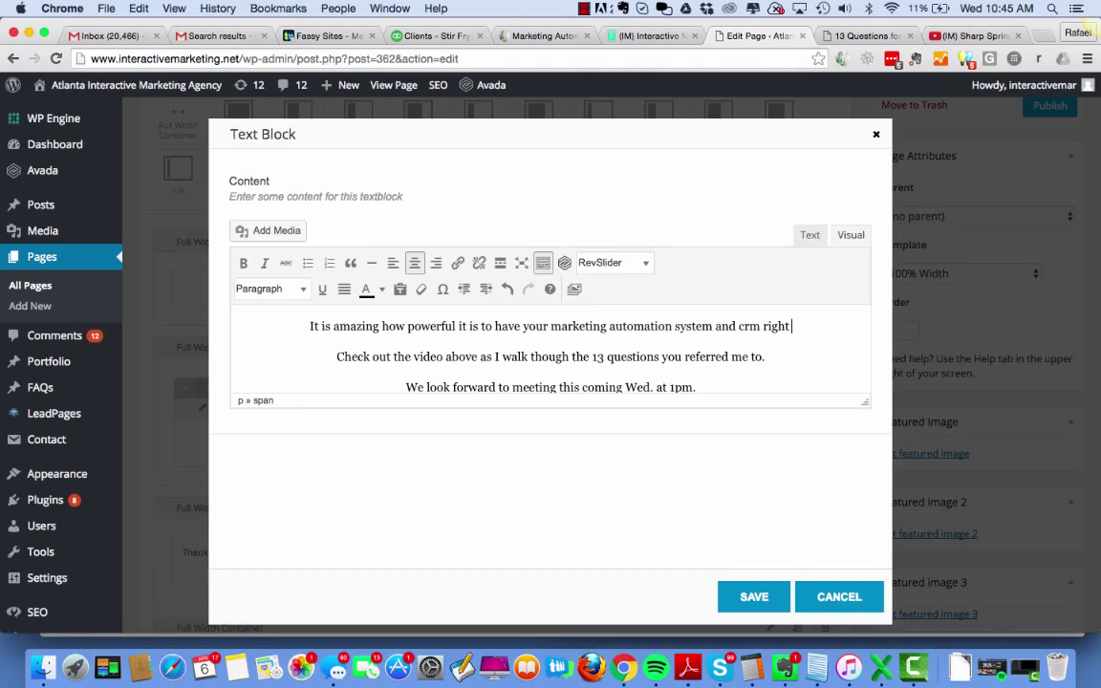
{"action": "type", "text": "eed it mo"}
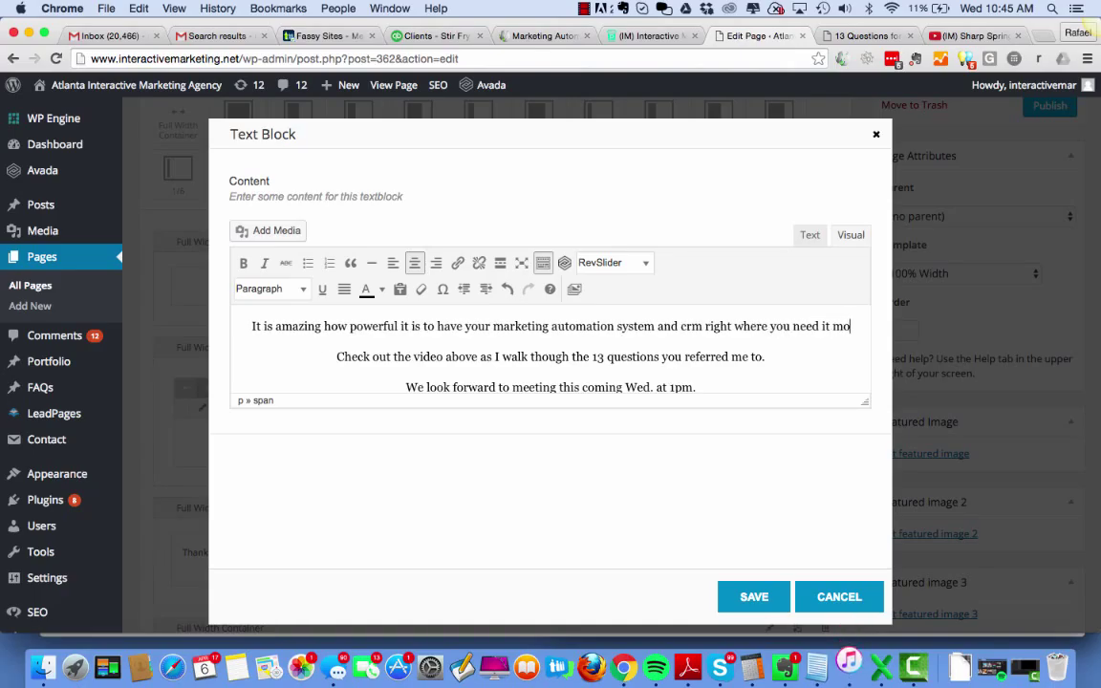
{"action": "type", "text": "st, your browse"}
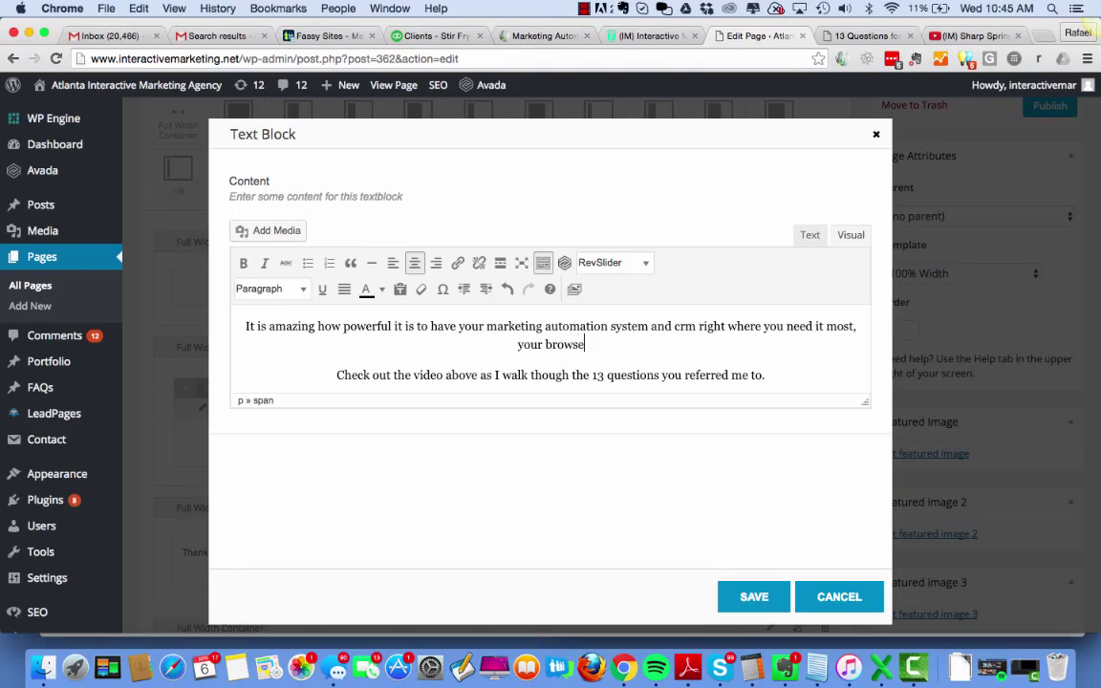
{"action": "type", "text": "r and email!"}
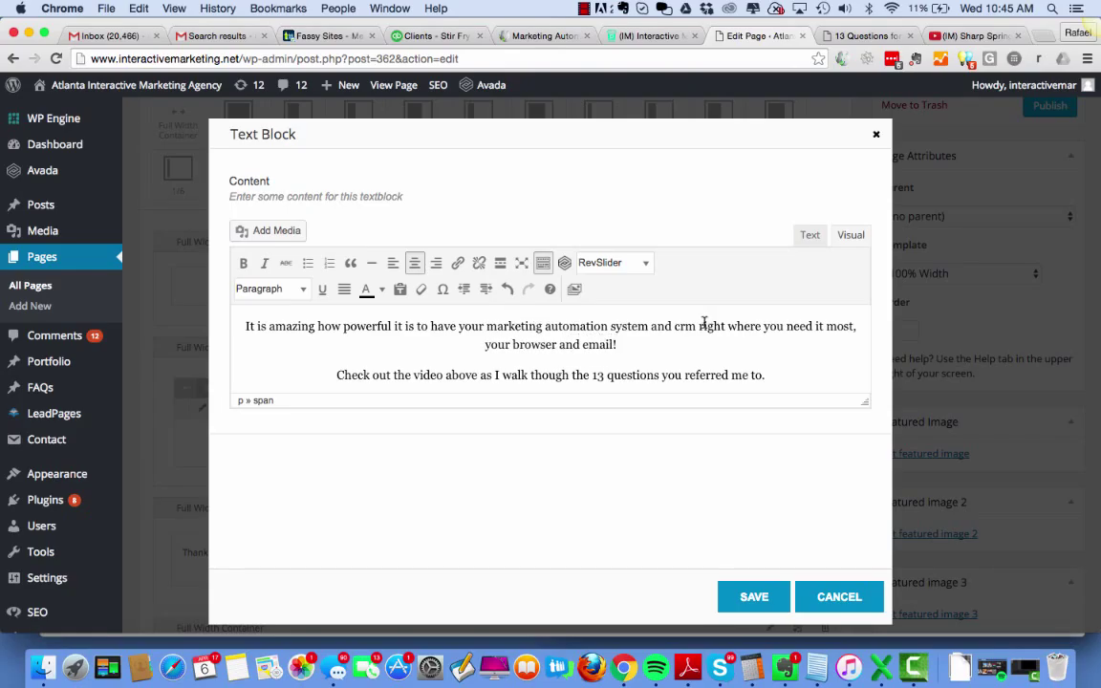
Capitalize "crm" as "CRM" and "marketing automation" as "Marketing Automation" in the first sentence
{"action": "left_click_drag", "start_coordinate": [772, 374], "coordinate": [384, 375]}
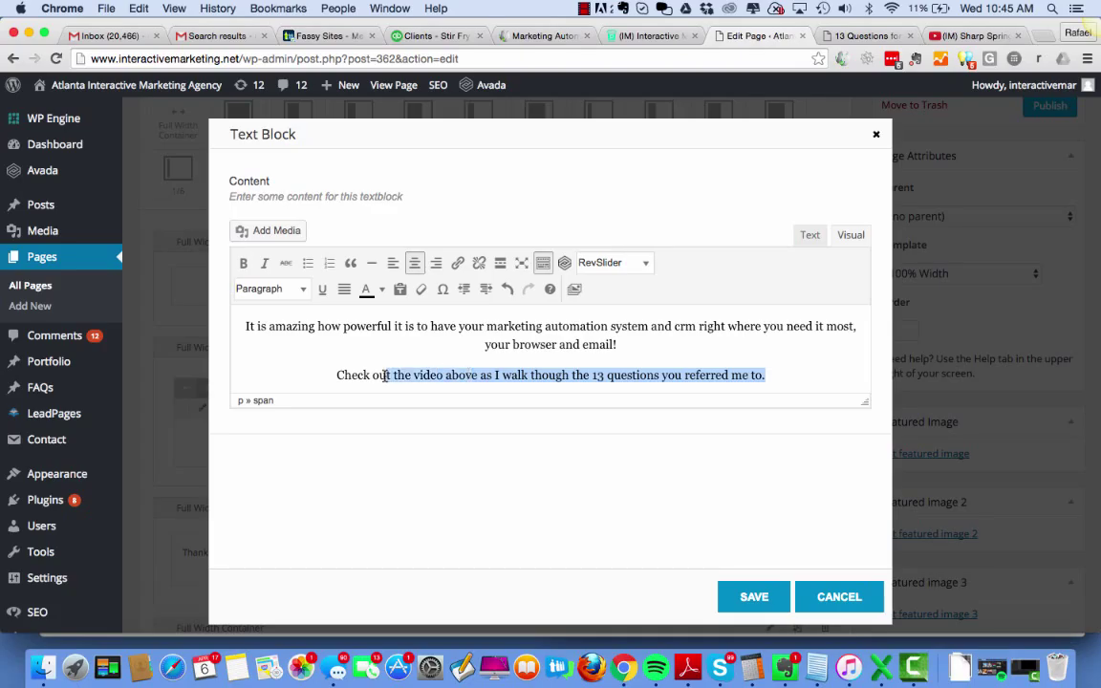
{"action": "left_click_drag", "start_coordinate": [694, 326], "coordinate": [677, 325]}
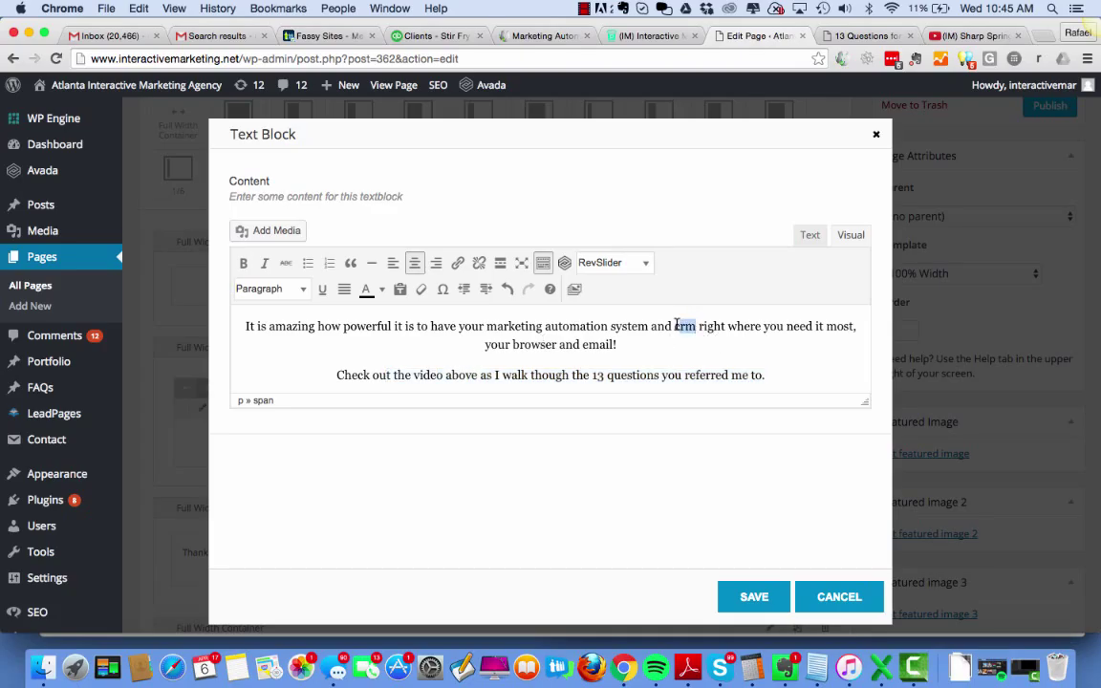
{"action": "type", "text": "CRM"}
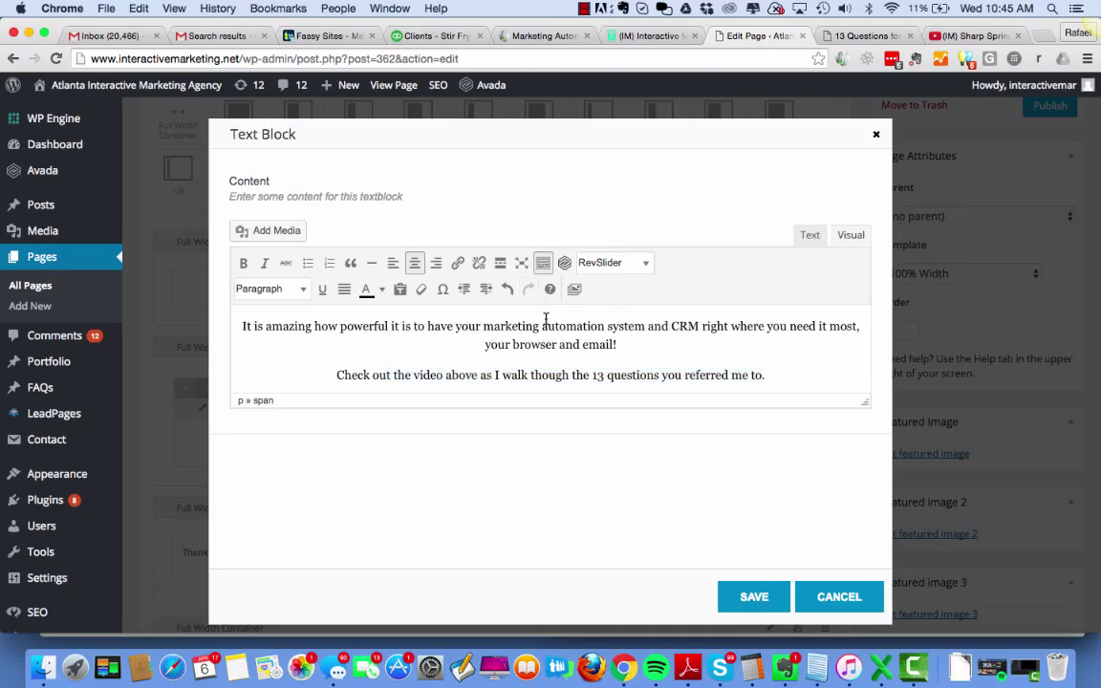
{"action": "left_click", "coordinate": [494, 326]}
{"action": "key", "text": "BackSpace"}
{"action": "type", "text": "M"}
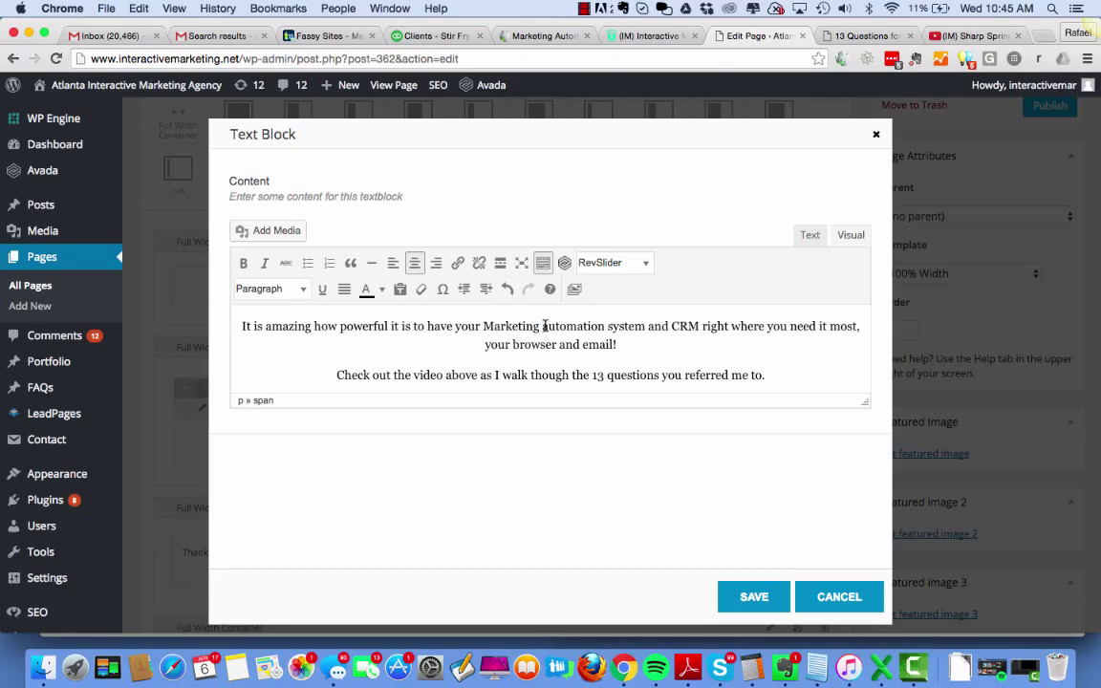
{"action": "left_click", "coordinate": [544, 326]}
{"action": "key", "text": "BackSpace"}
{"action": "type", "text": "A"}
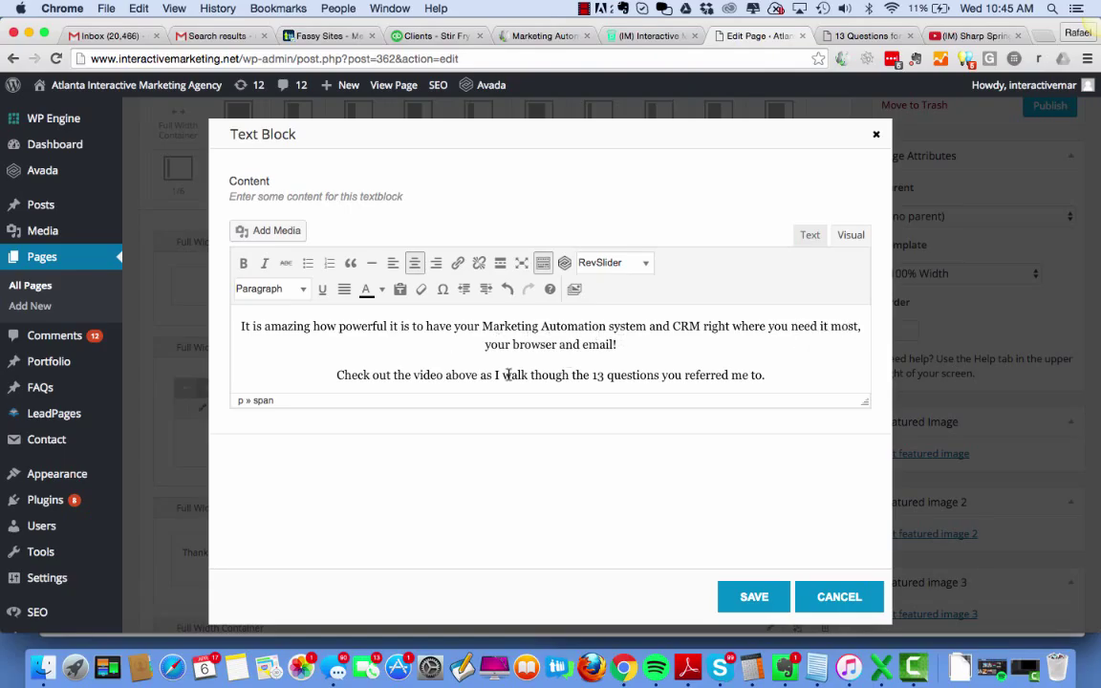
Replace the paragraph about the 13 questions with "I can not tell you how uch time this has saved me, and"
{"action": "left_click_drag", "start_coordinate": [770, 376], "coordinate": [320, 379]}
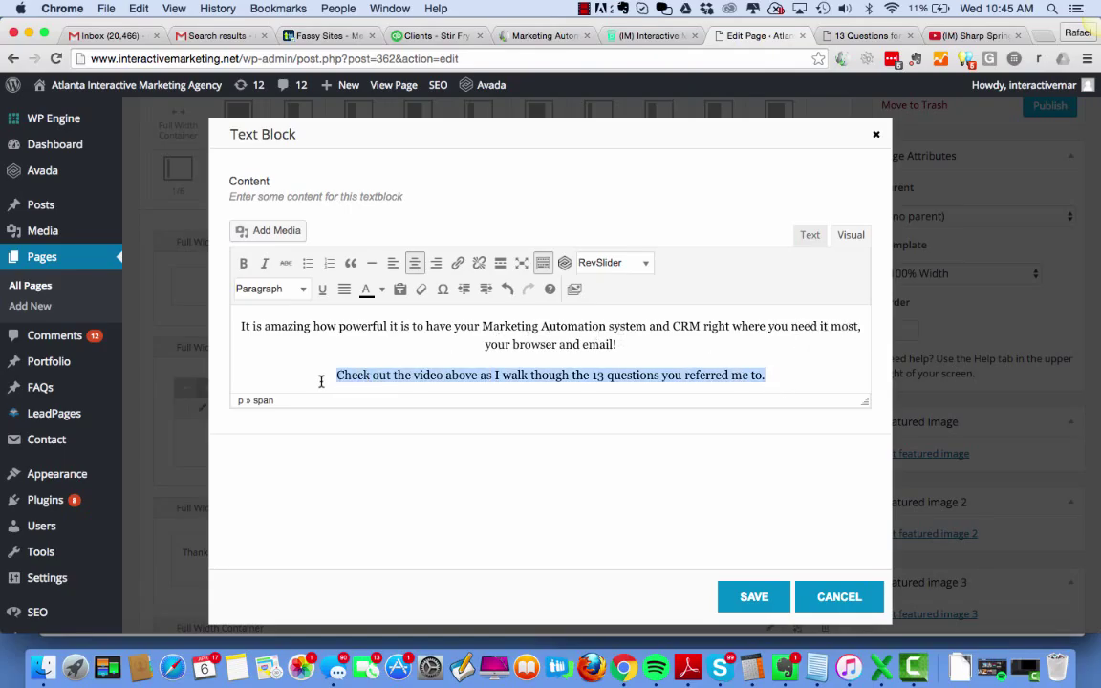
{"action": "type", "text": "I can not te"}
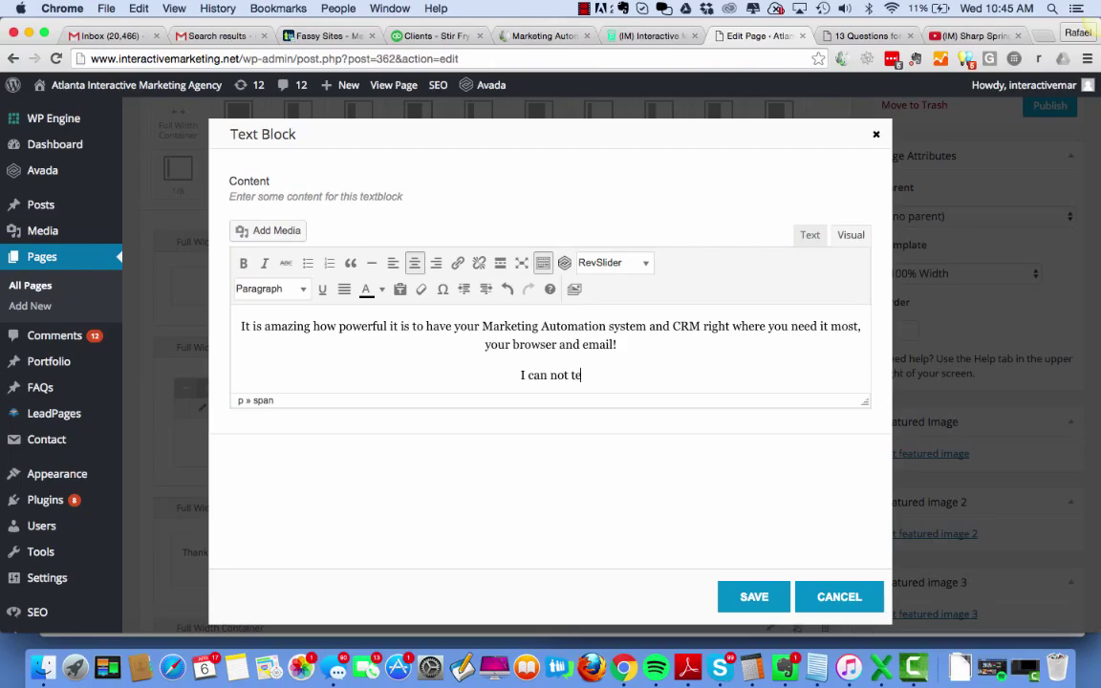
{"action": "type", "text": "ll you how uch "}
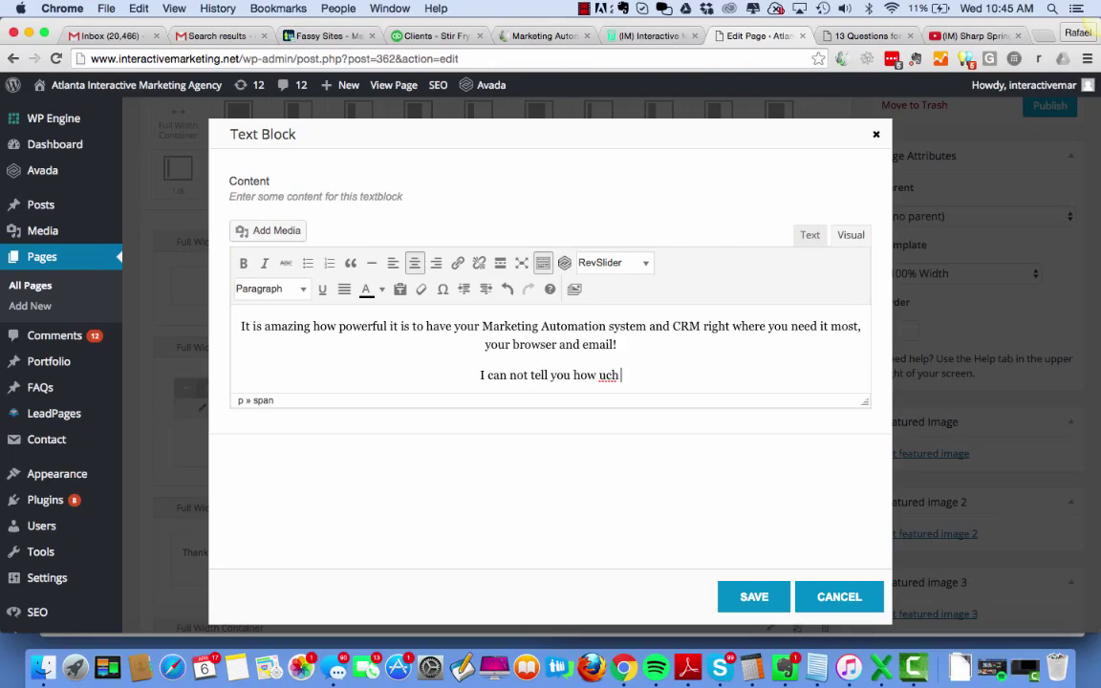
{"action": "type", "text": "time this has sa"}
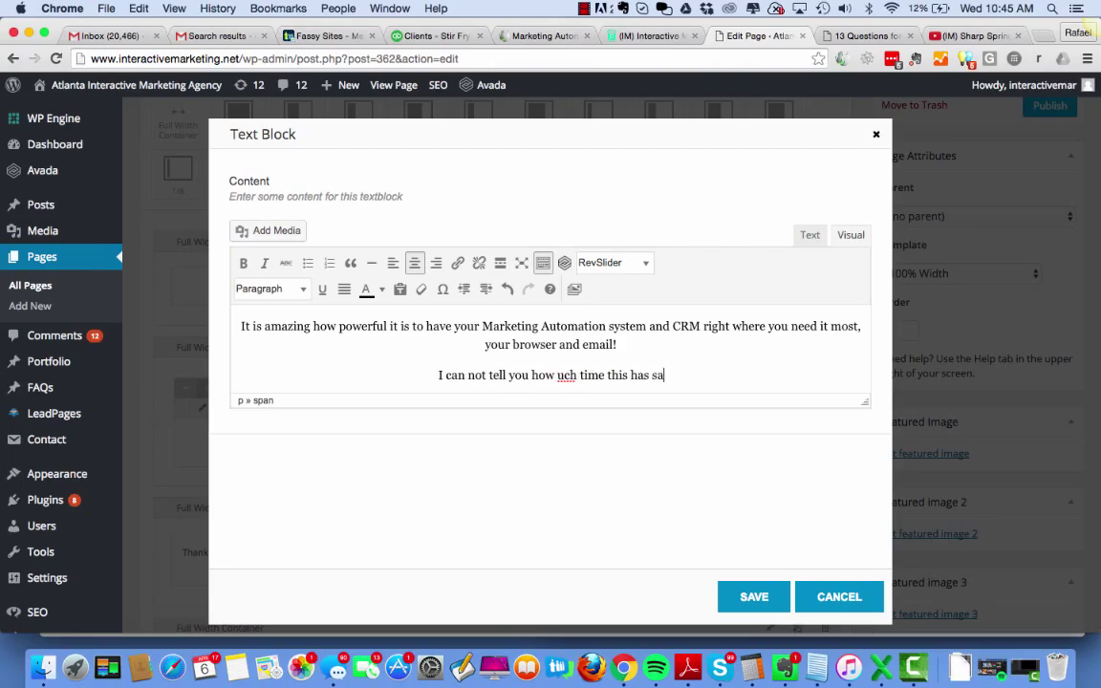
{"action": "type", "text": "ved me, and how"}
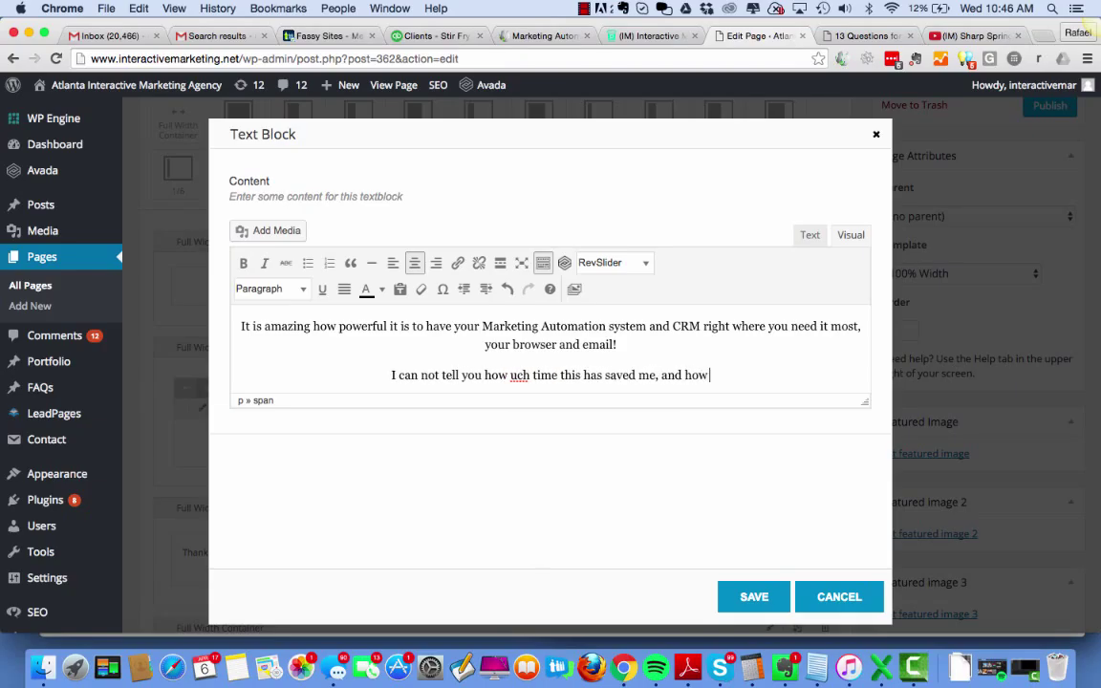
{"action": "type", "text": " it i"}
{"action": "key", "text": "BackSpace"}
{"action": "key", "text": "BackSpace"}
{"action": "key", "text": "BackSpace"}
{"action": "key", "text": "BackSpace"}
{"action": "key", "text": "BackSpace"}
{"action": "key", "text": "BackSpace"}
{"action": "key", "text": "BackSpace"}
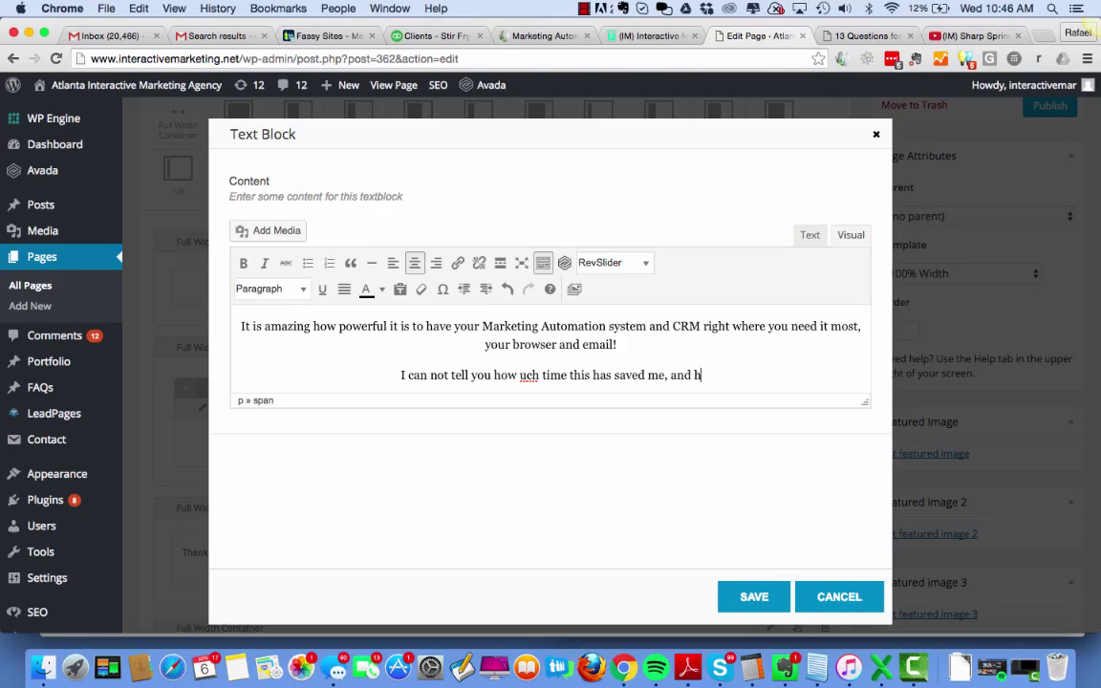
{"action": "key", "text": "BackSpace"}
Continue the second paragraph with "the positive im" and correct the misspelled "uch" to "much"
{"action": "type", "text": "thepositive"}
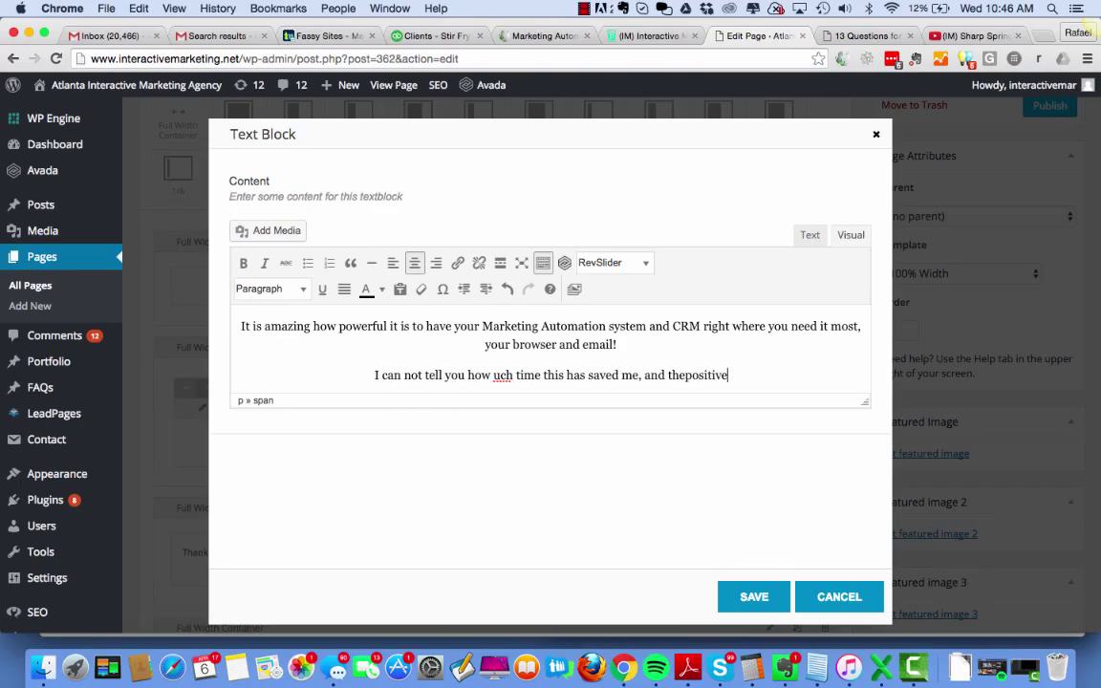
{"action": "type", "text": " im"}
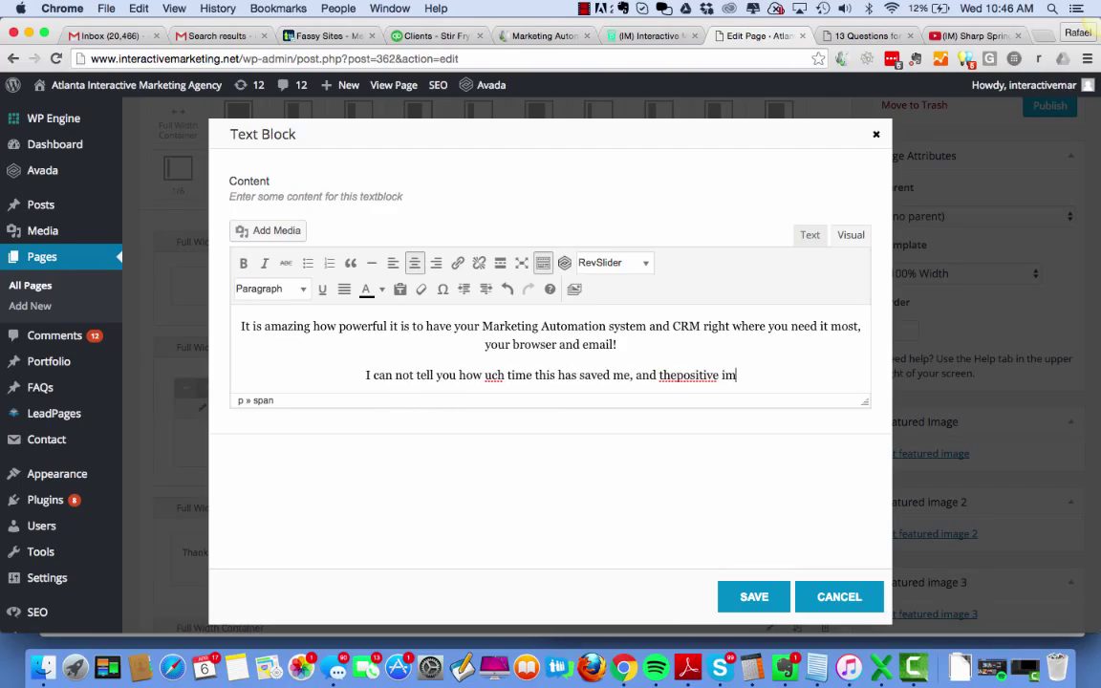
{"action": "left_click", "coordinate": [678, 375]}
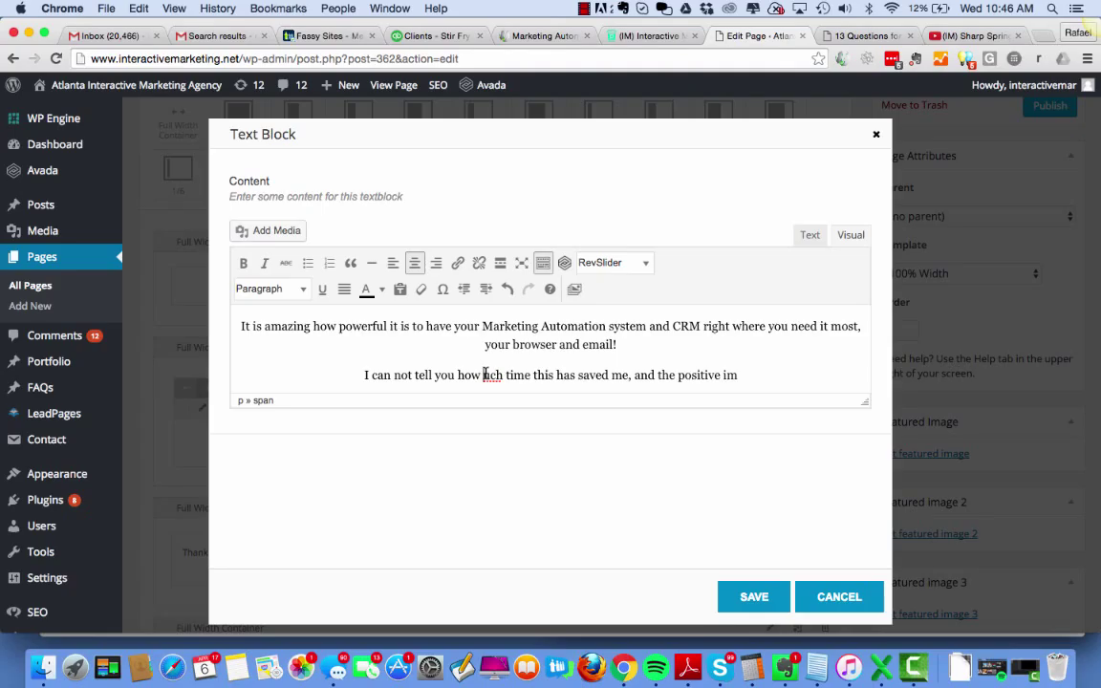
{"action": "left_click", "coordinate": [484, 375]}
{"action": "type", "text": "m"}
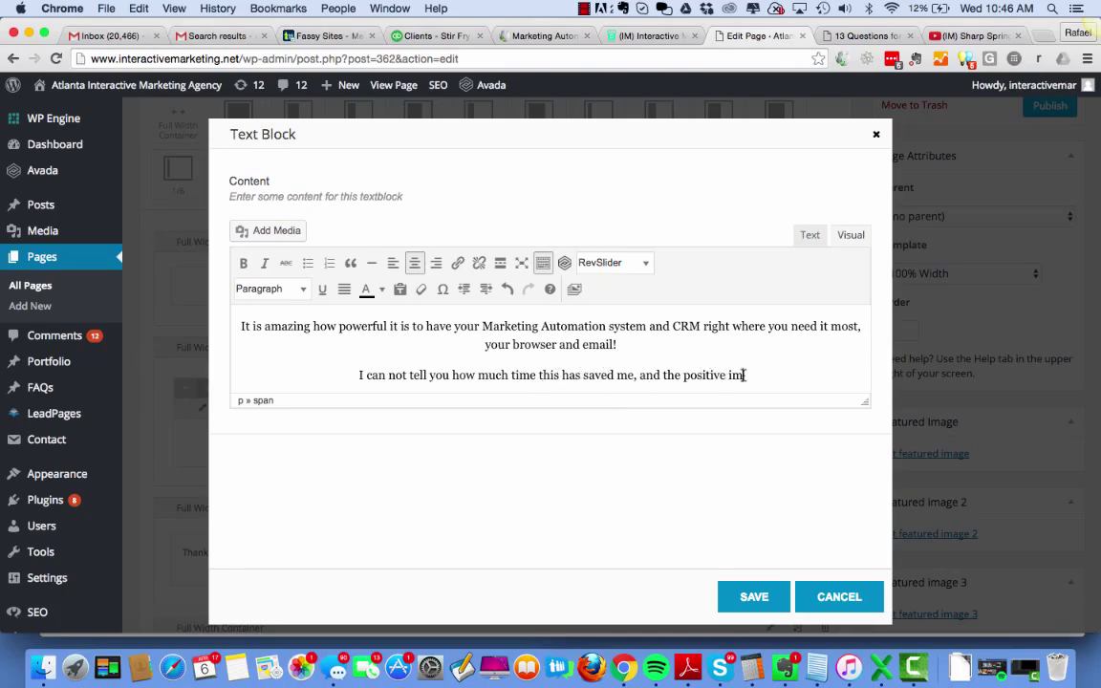
Finish the second paragraph's sentence so it ends with "impact it has had on my client's sales process."
{"action": "key", "text": "BackSpace"}
{"action": "type", "text": "mpact i"}
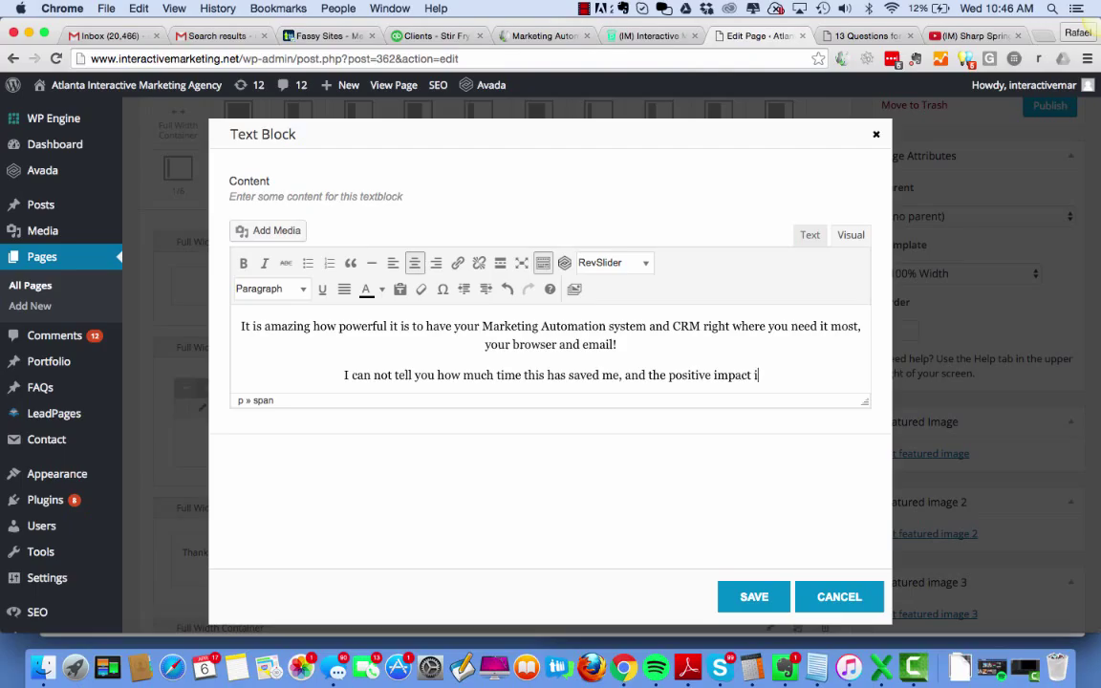
{"action": "type", "text": "t has had on my sale"}
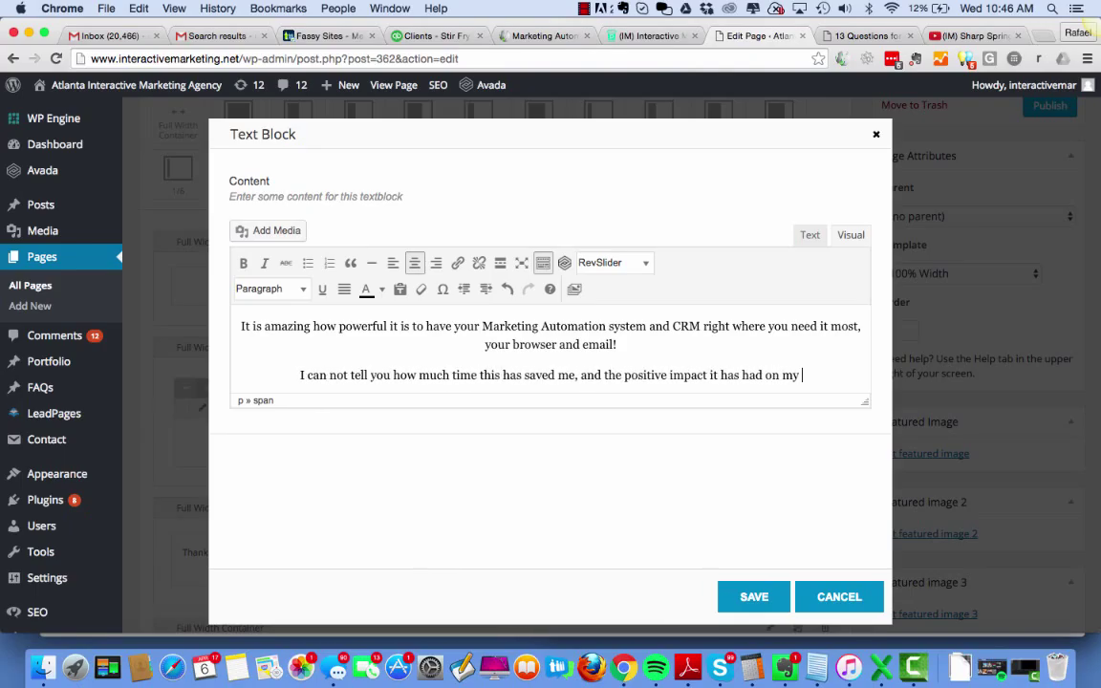
{"action": "key", "text": "BackSpace"}
{"action": "key", "text": "BackSpace"}
{"action": "key", "text": "BackSpace"}
{"action": "key", "text": "BackSpace"}
{"action": "key", "text": "BackSpace"}
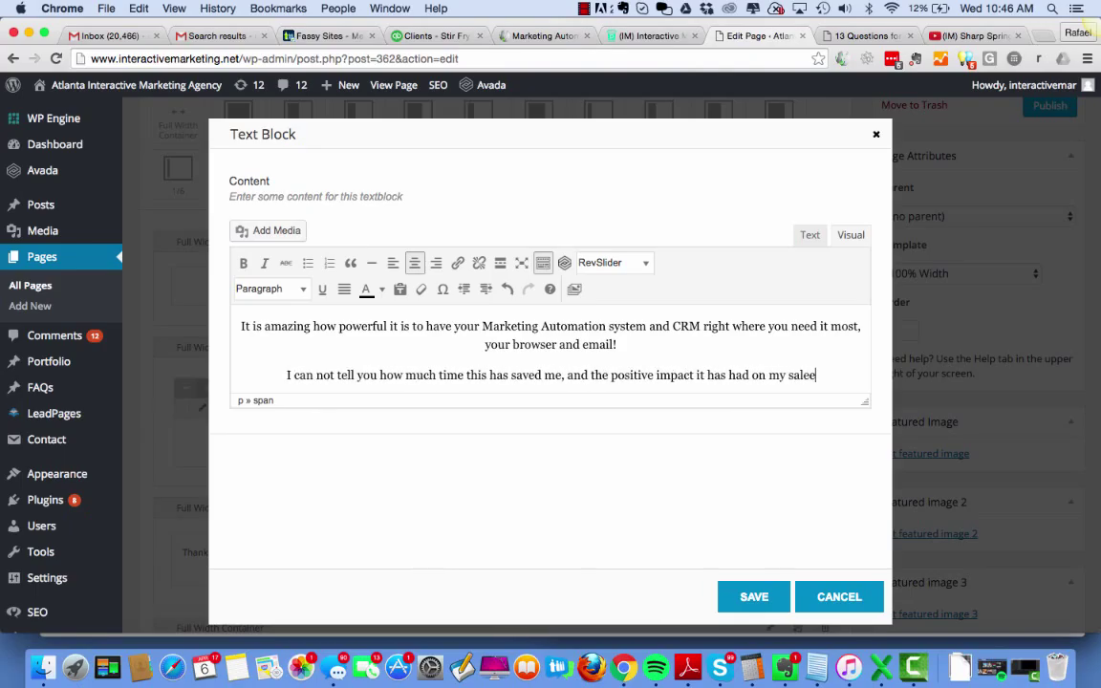
{"action": "key", "text": "BackSpace"}
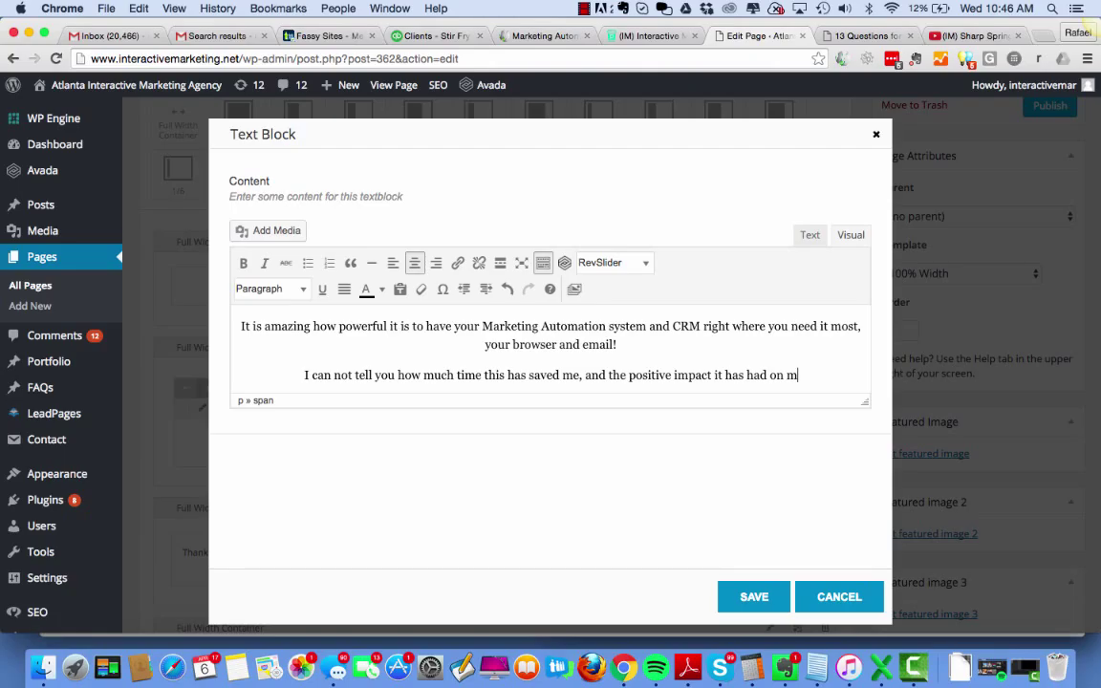
{"action": "type", "text": "y client's sa"}
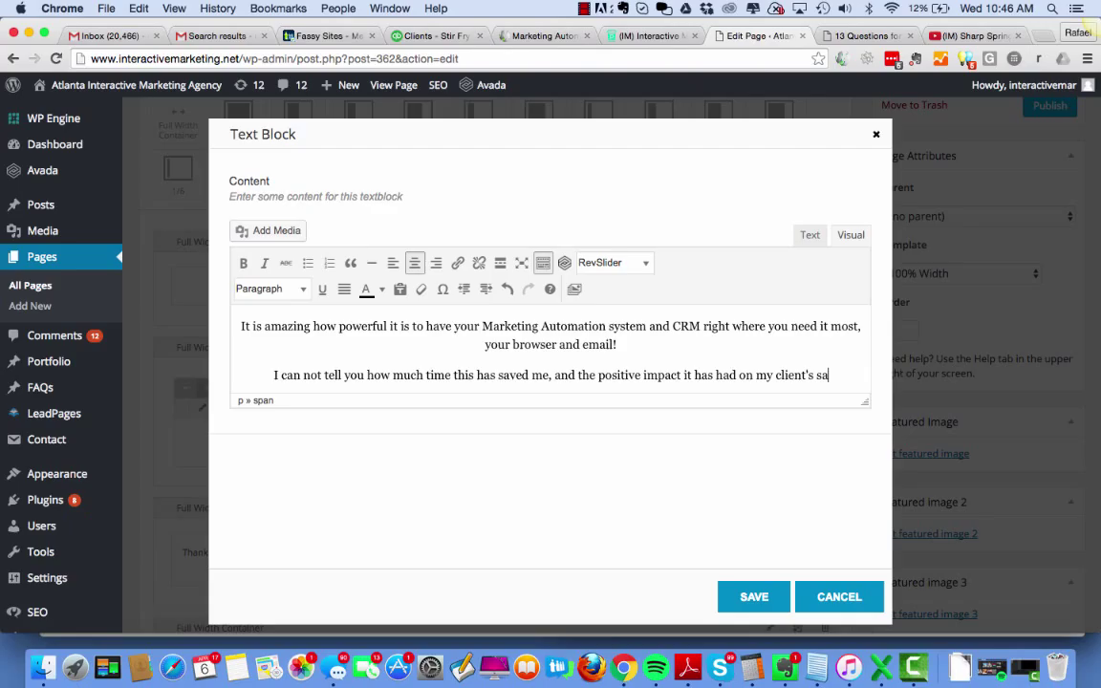
{"action": "type", "text": "les process."}
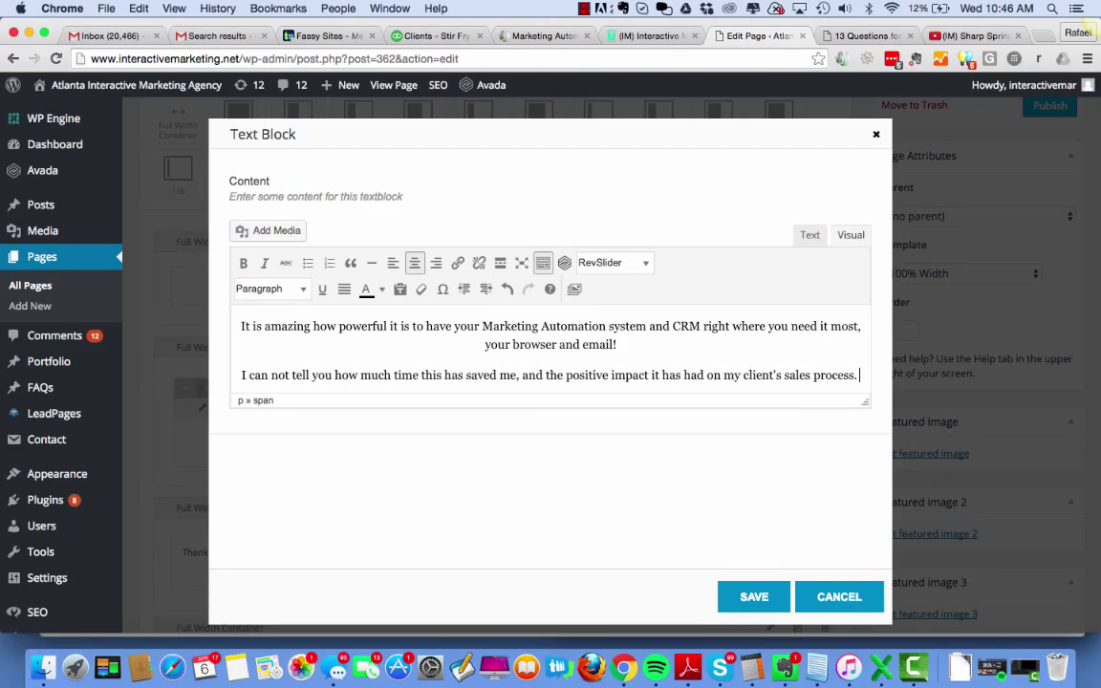
Add the sentence "Check the video out, you will be impressed!" to the second paragraph and save the text block
{"action": "type", "text": " Check it"}
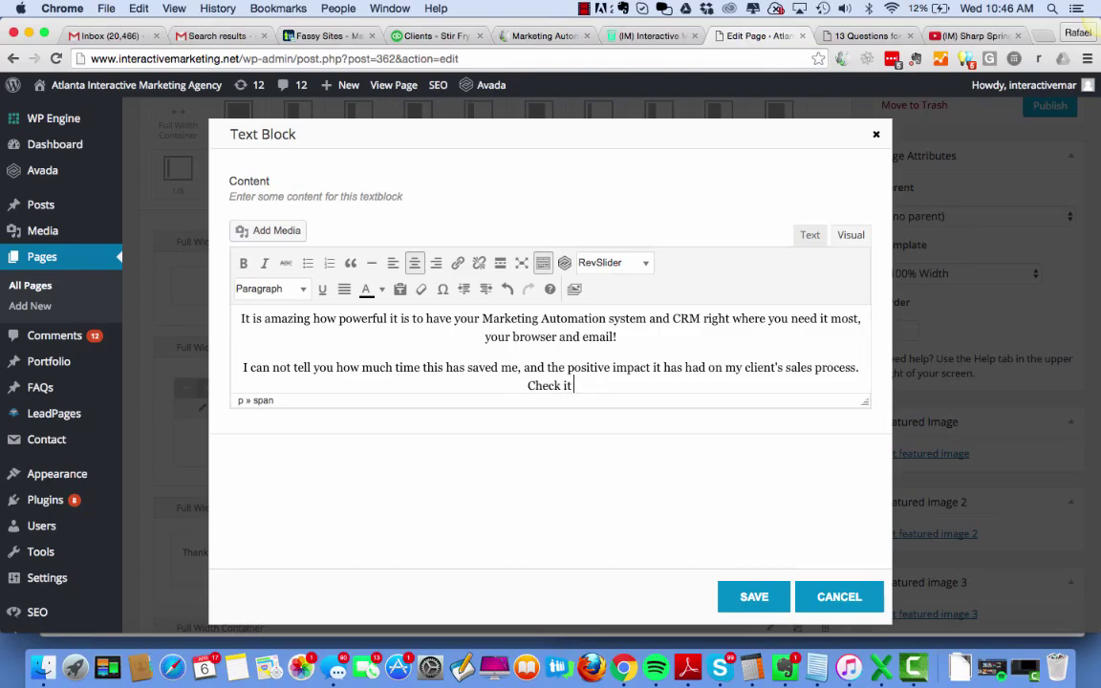
{"action": "key", "text": "BackSpace"}
{"action": "key", "text": "BackSpace"}
{"action": "type", "text": "the video out, you wil"}
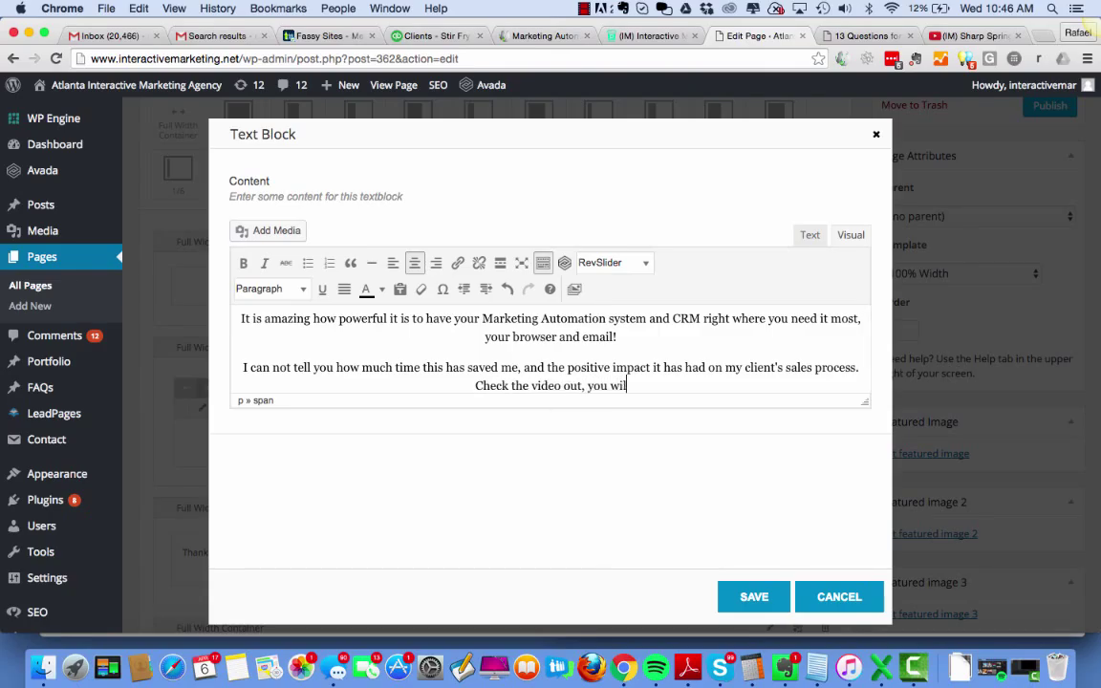
{"action": "type", "text": "l be impressed!"}
{"action": "left_click", "coordinate": [750, 599]}
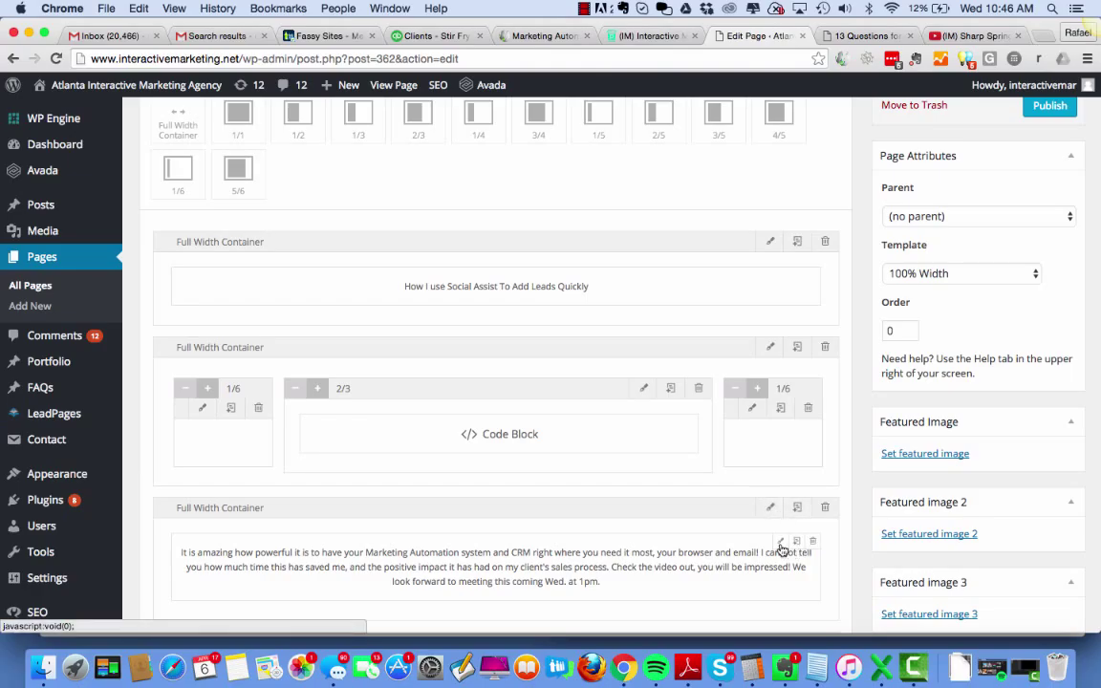
Set all text in the text block below the video to white and save the block
{"action": "left_click", "coordinate": [780, 542]}
{"action": "left_click", "coordinate": [731, 351]}
{"action": "key", "text": "super+a"}
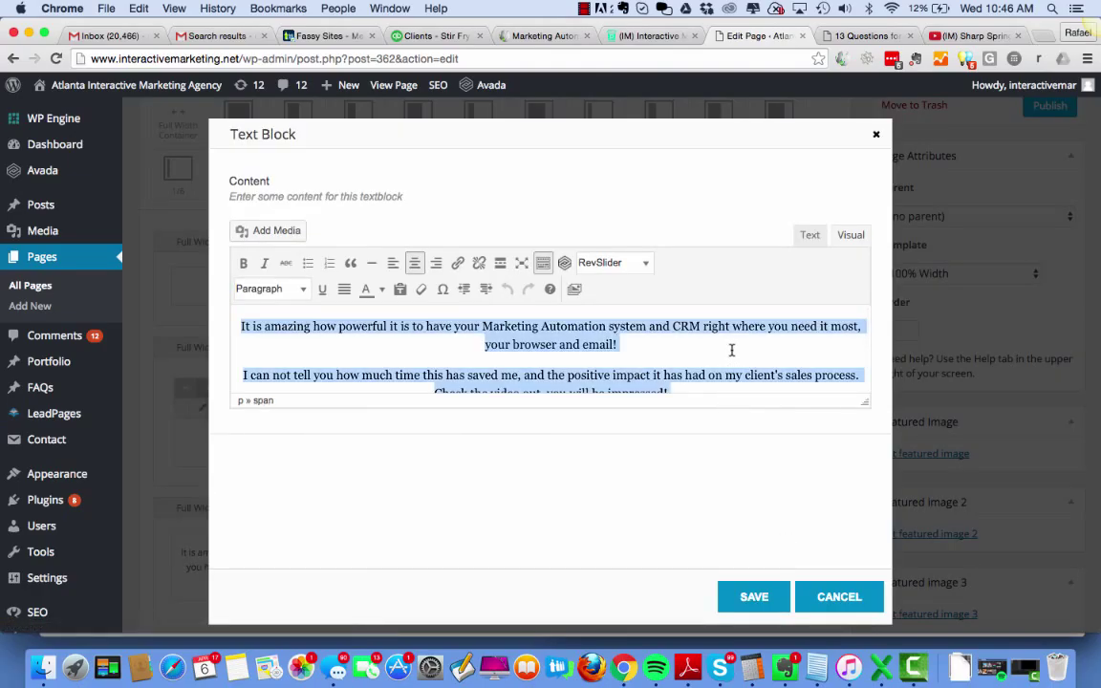
{"action": "left_click", "coordinate": [364, 290]}
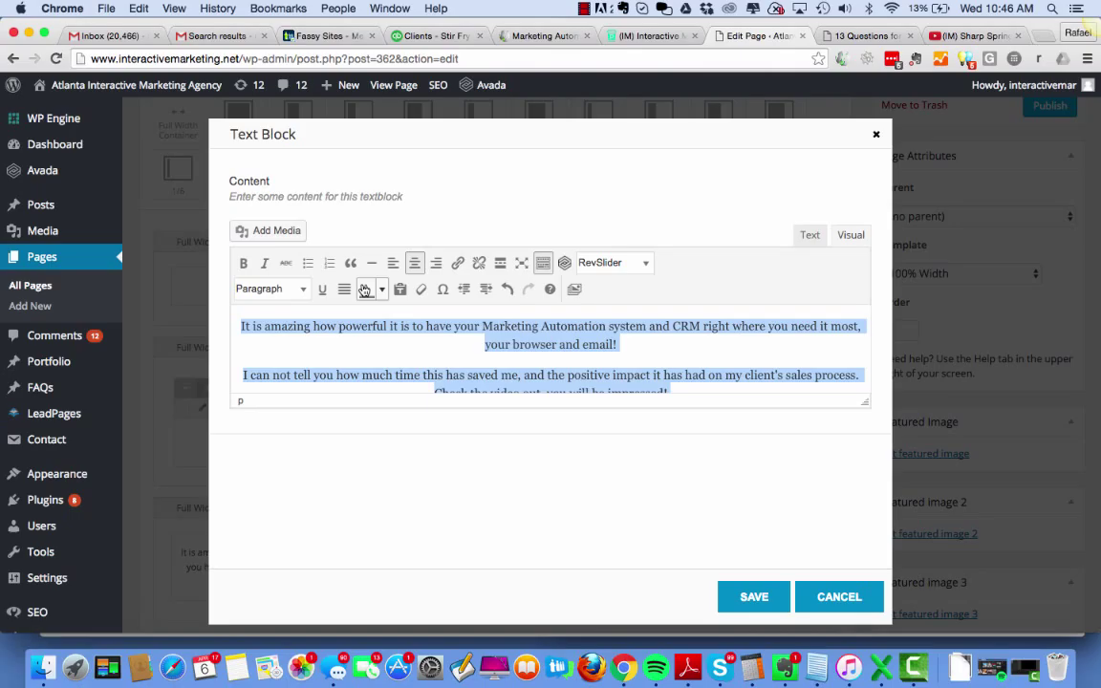
{"action": "left_click", "coordinate": [381, 289]}
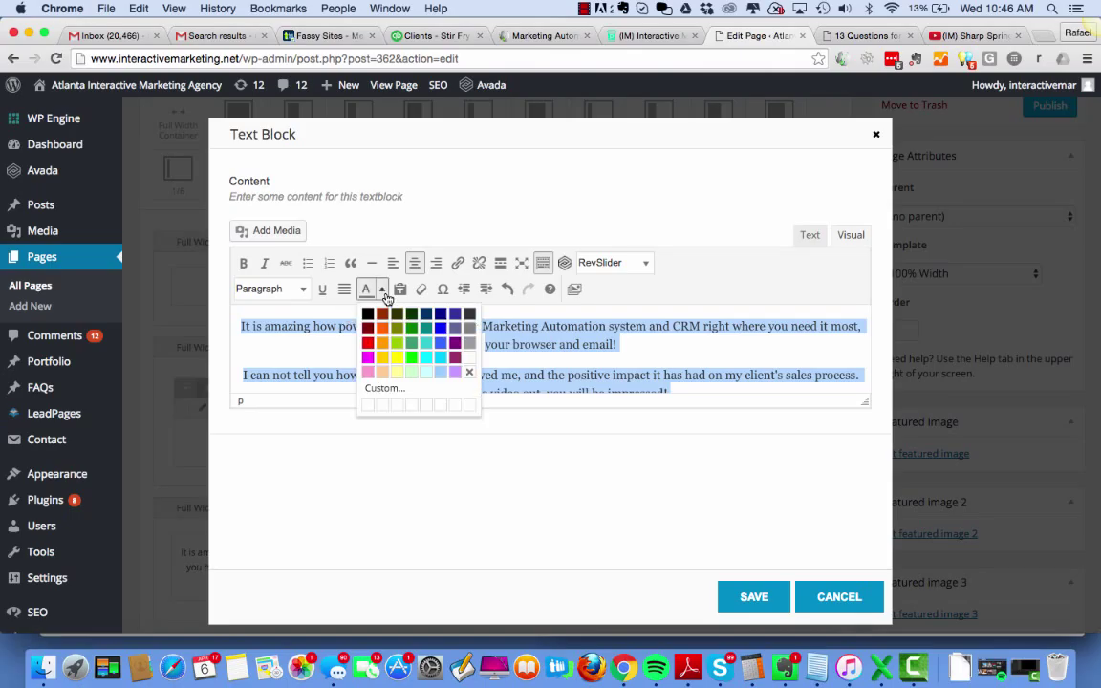
{"action": "left_click", "coordinate": [469, 358]}
{"action": "left_click", "coordinate": [749, 596]}
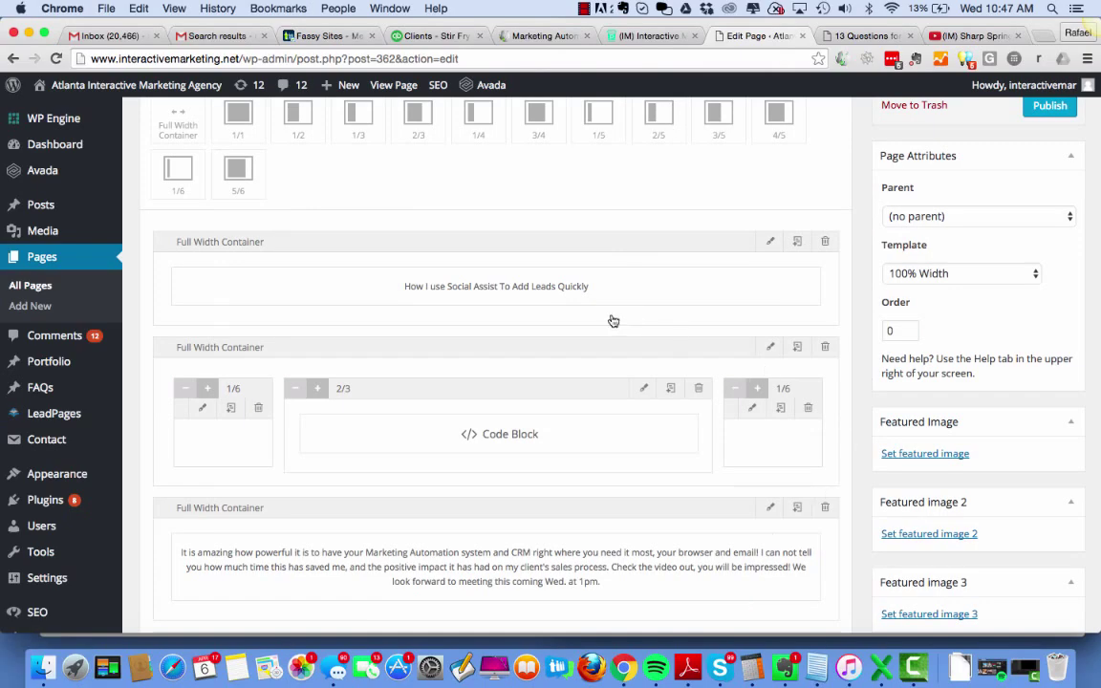
Publish the Social Assist case study page
{"action": "scroll", "coordinate": [671, 422], "scroll_direction": "down", "scroll_amount": 5}
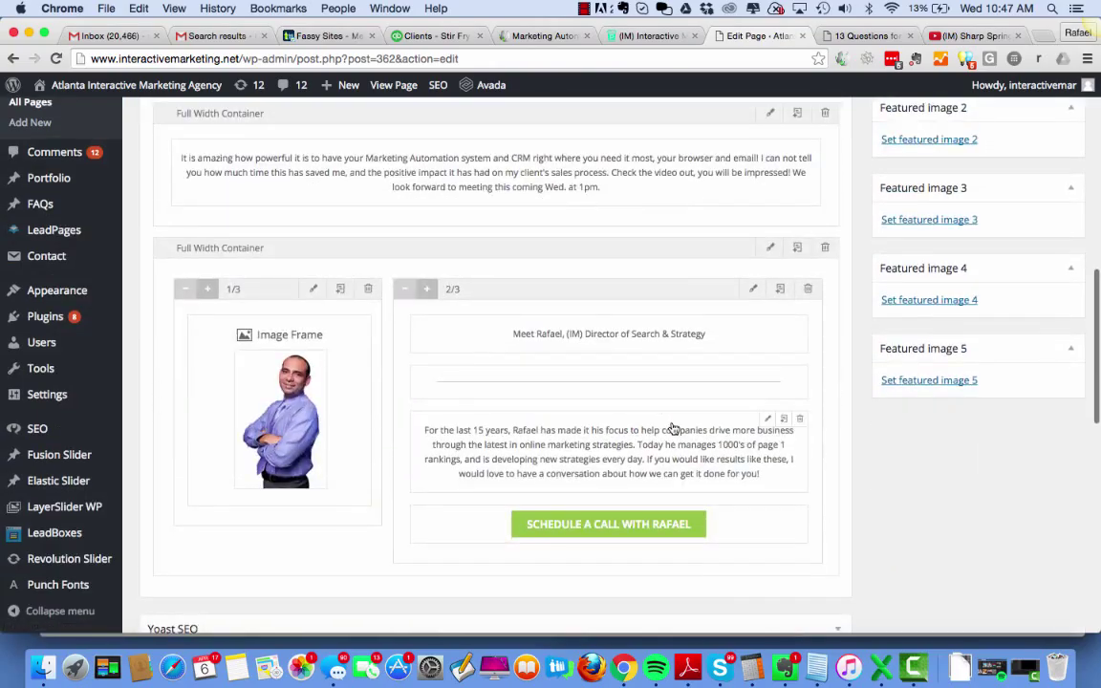
{"action": "scroll", "coordinate": [671, 423], "scroll_direction": "up", "scroll_amount": 15}
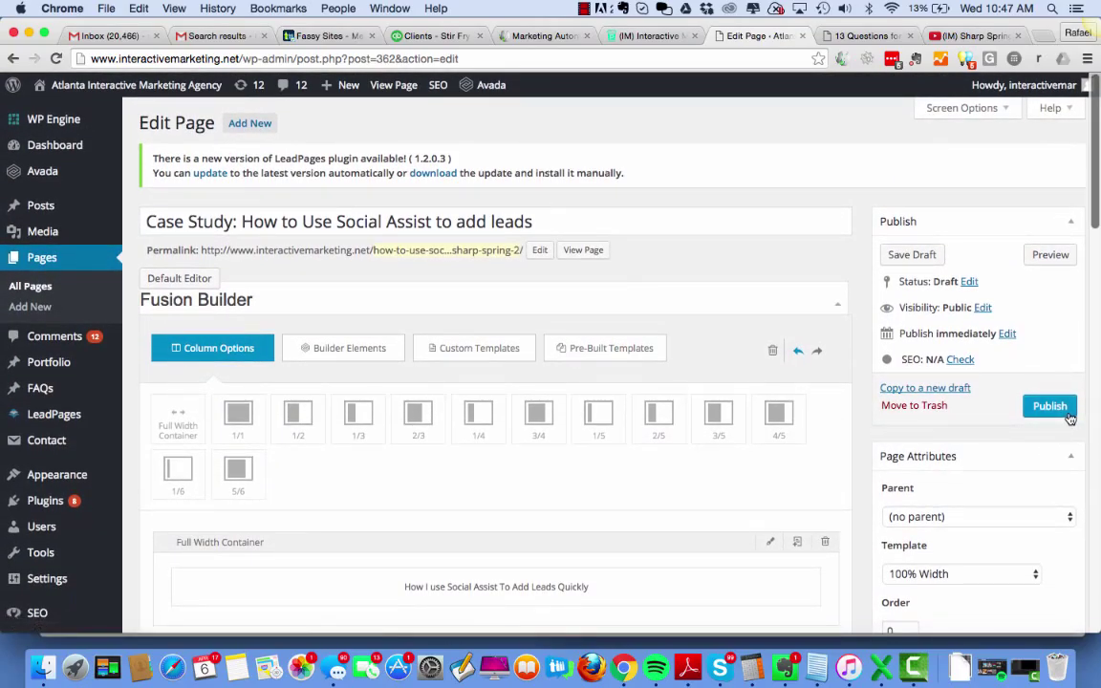
{"action": "left_click", "coordinate": [1067, 417]}
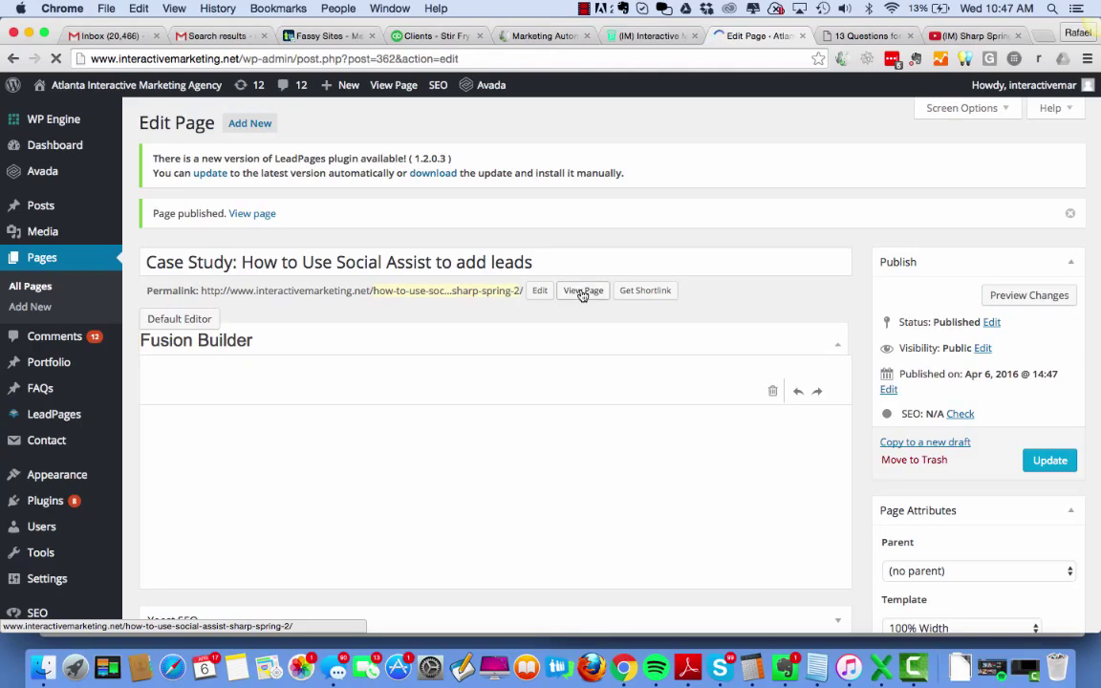
Open the published case study page and review its heading, video, text section and director profile
{"action": "left_click", "coordinate": [582, 291]}
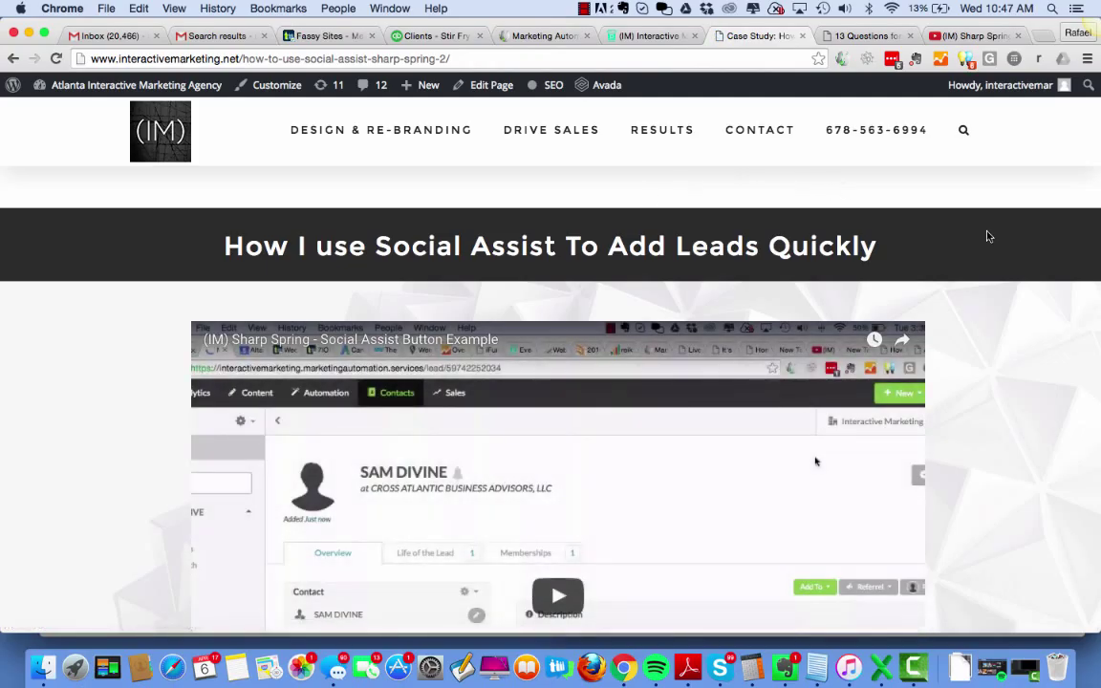
{"action": "scroll", "coordinate": [986, 236], "scroll_direction": "down", "scroll_amount": 3}
{"action": "scroll", "coordinate": [989, 236], "scroll_direction": "down", "scroll_amount": 5}
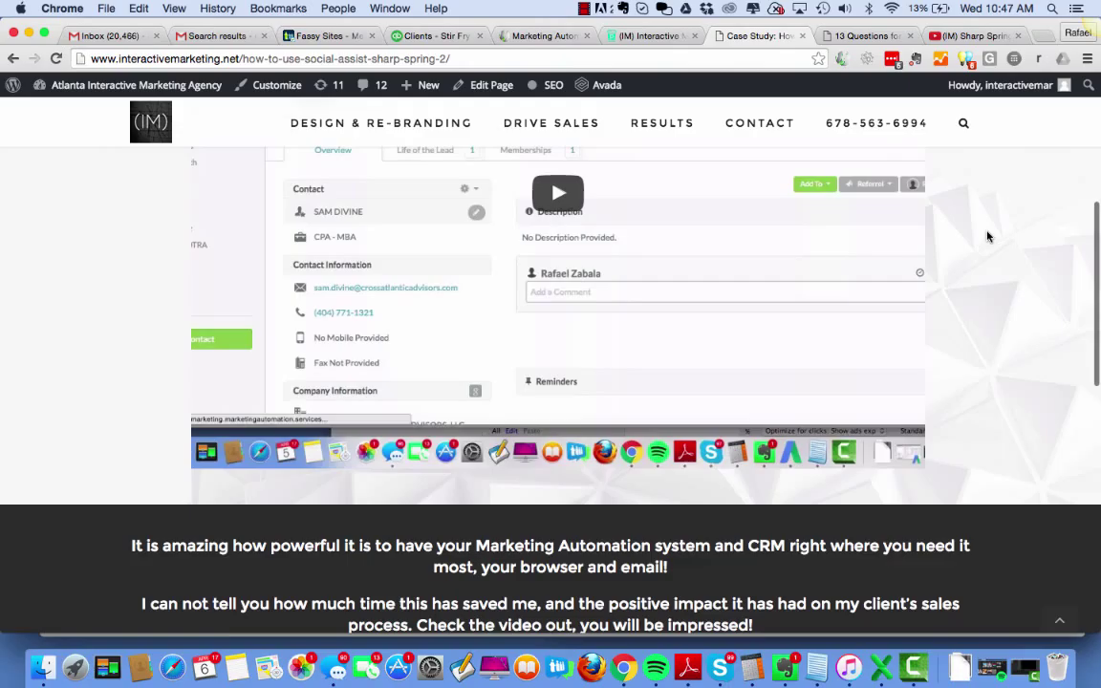
{"action": "scroll", "coordinate": [988, 237], "scroll_direction": "down", "scroll_amount": 4}
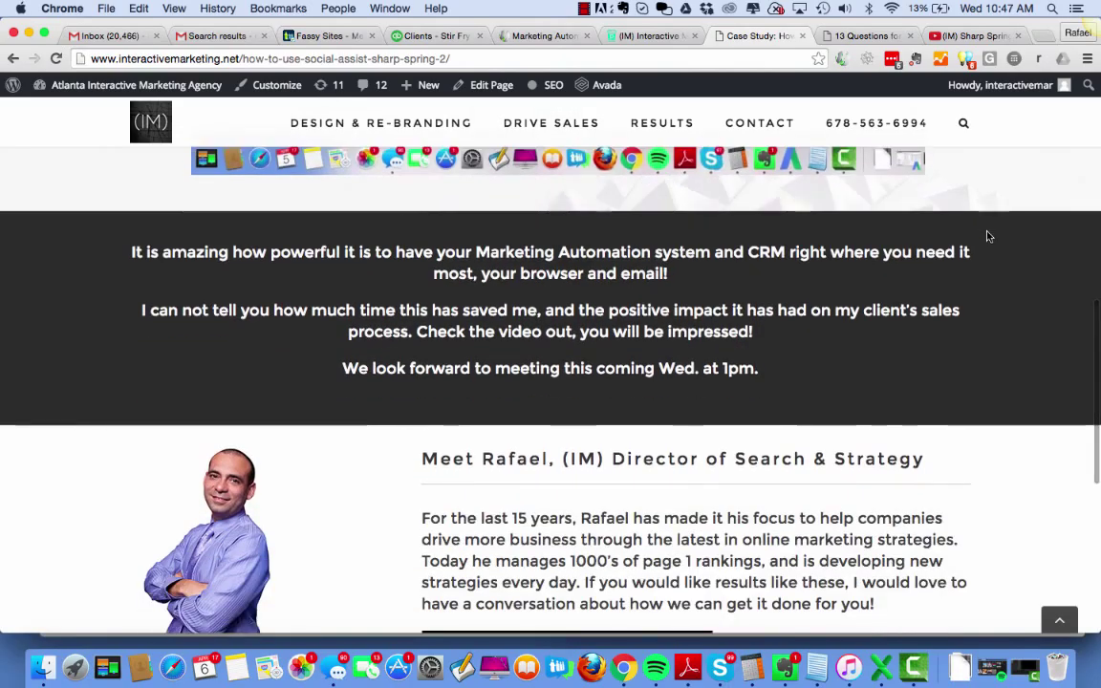
{"action": "scroll", "coordinate": [988, 236], "scroll_direction": "down", "scroll_amount": 3}
{"action": "scroll", "coordinate": [989, 236], "scroll_direction": "down", "scroll_amount": 3}
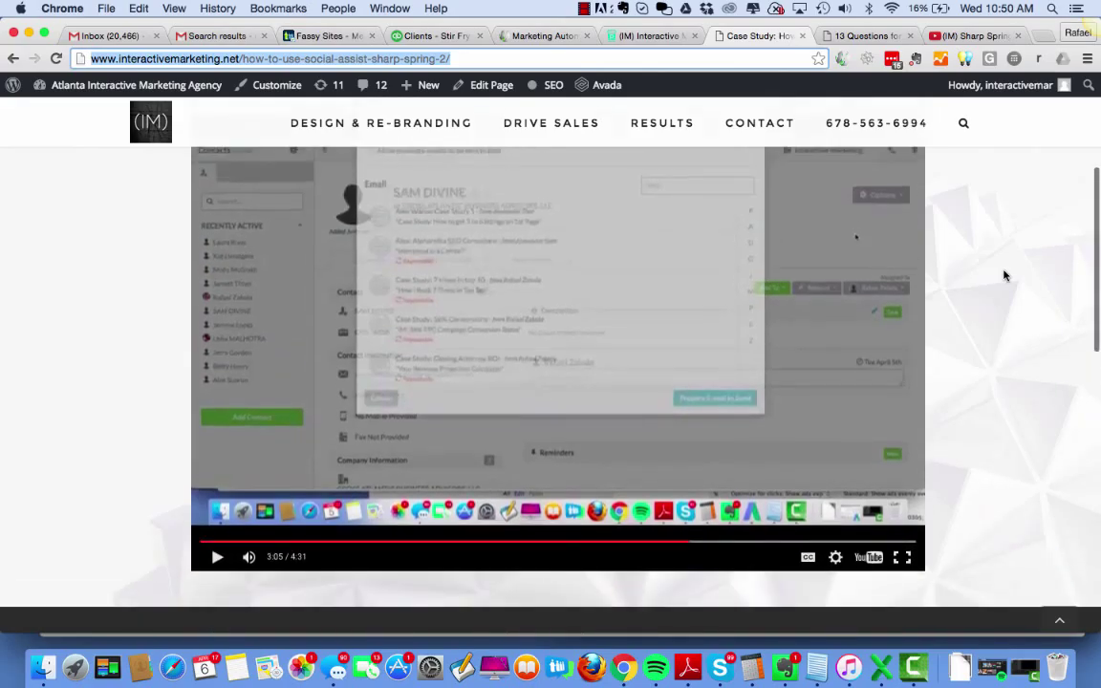
{"action": "scroll", "coordinate": [1003, 272], "scroll_direction": "up", "scroll_amount": 3}
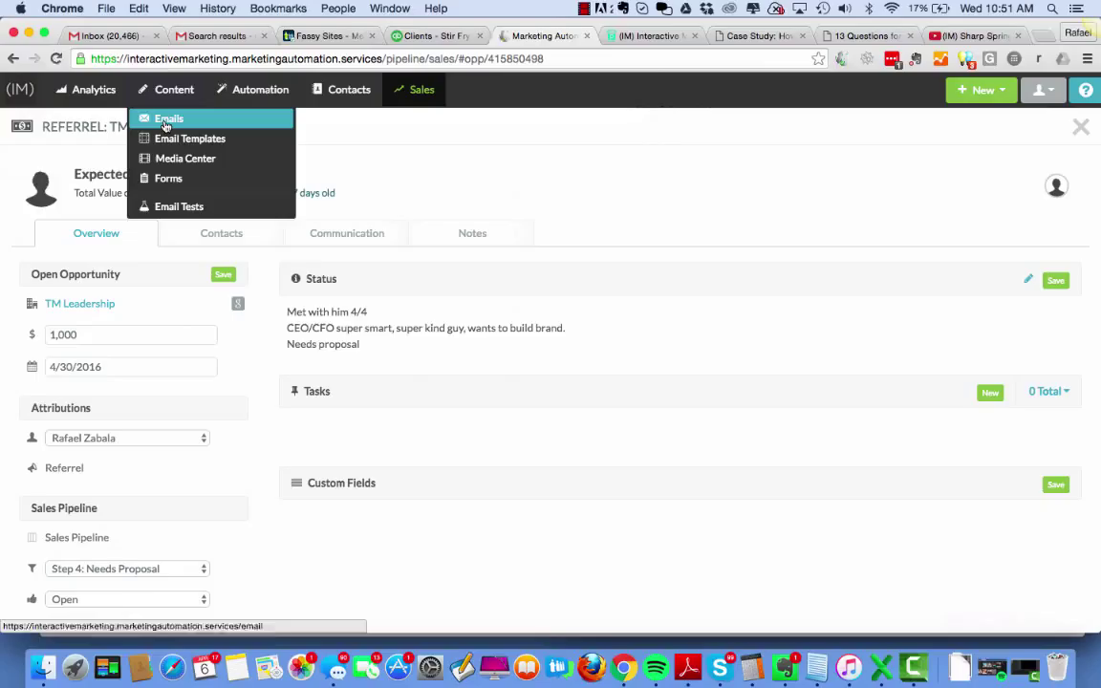
In SharpSpring's emails, open the Miscellaneous folder and start a copy of the Case Study: Hormone Therapy email
{"action": "left_click", "coordinate": [166, 122]}
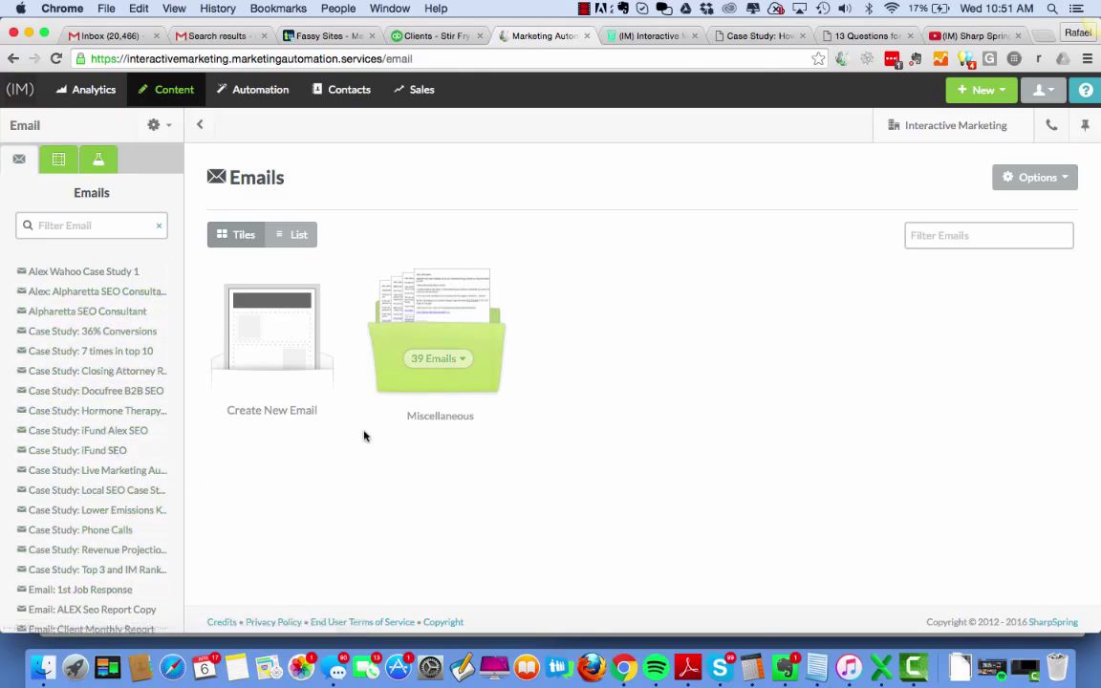
{"action": "left_click", "coordinate": [461, 362]}
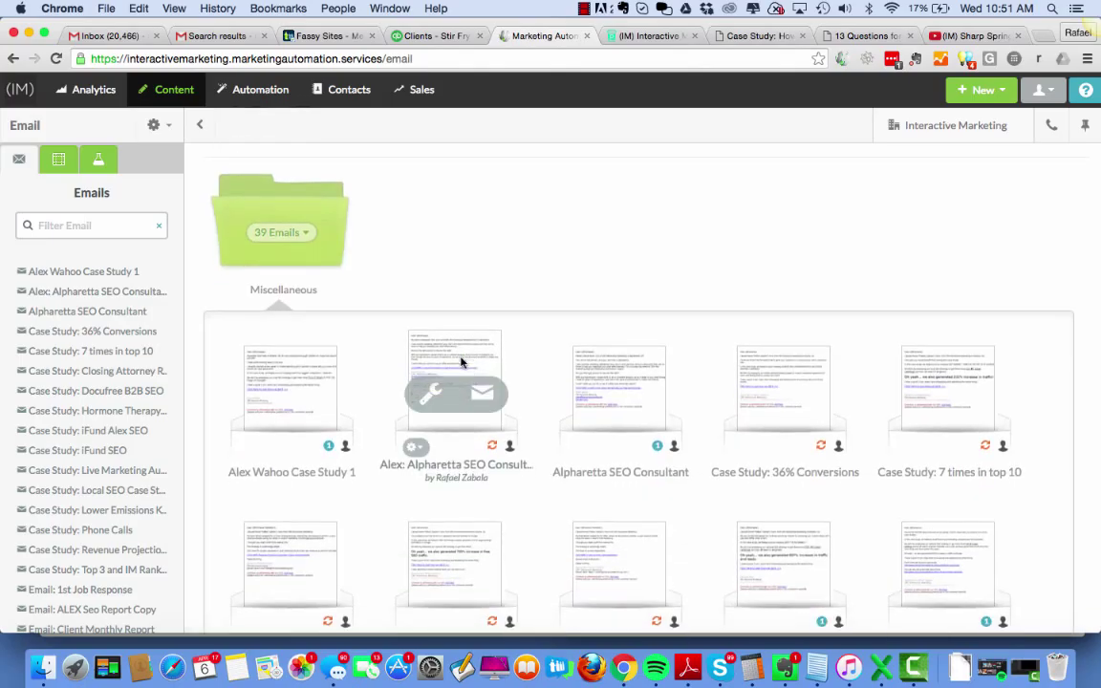
{"action": "scroll", "coordinate": [784, 469], "scroll_direction": "down", "scroll_amount": 3}
{"action": "scroll", "coordinate": [768, 491], "scroll_direction": "down", "scroll_amount": 1}
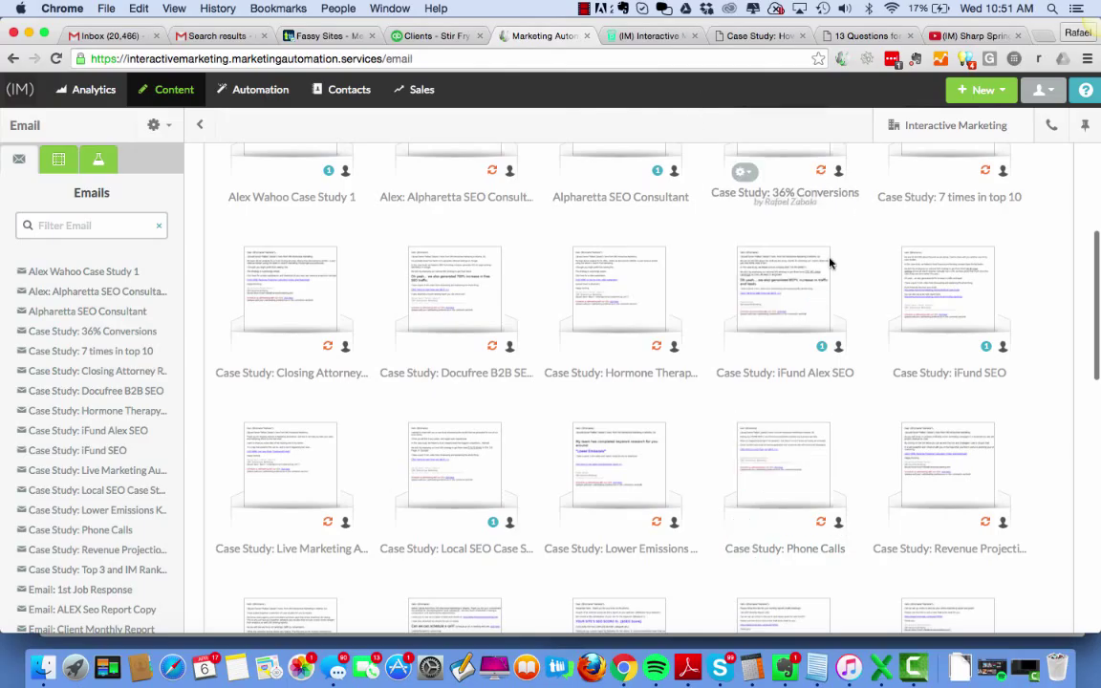
{"action": "mouse_move", "coordinate": [791, 280]}
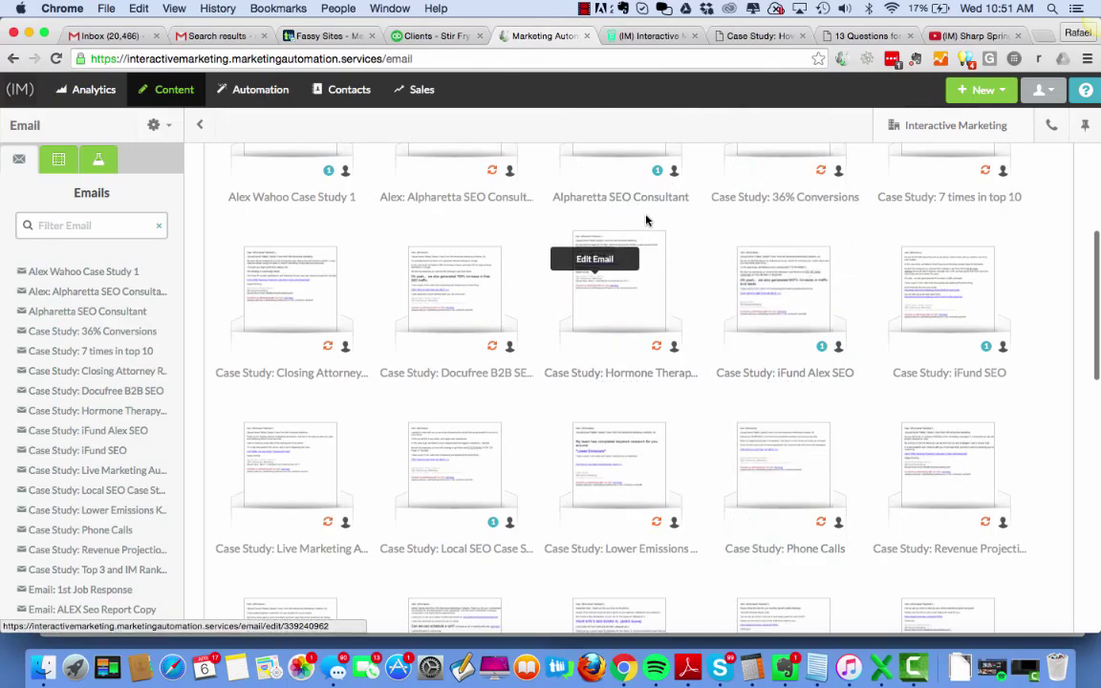
{"action": "mouse_move", "coordinate": [642, 289]}
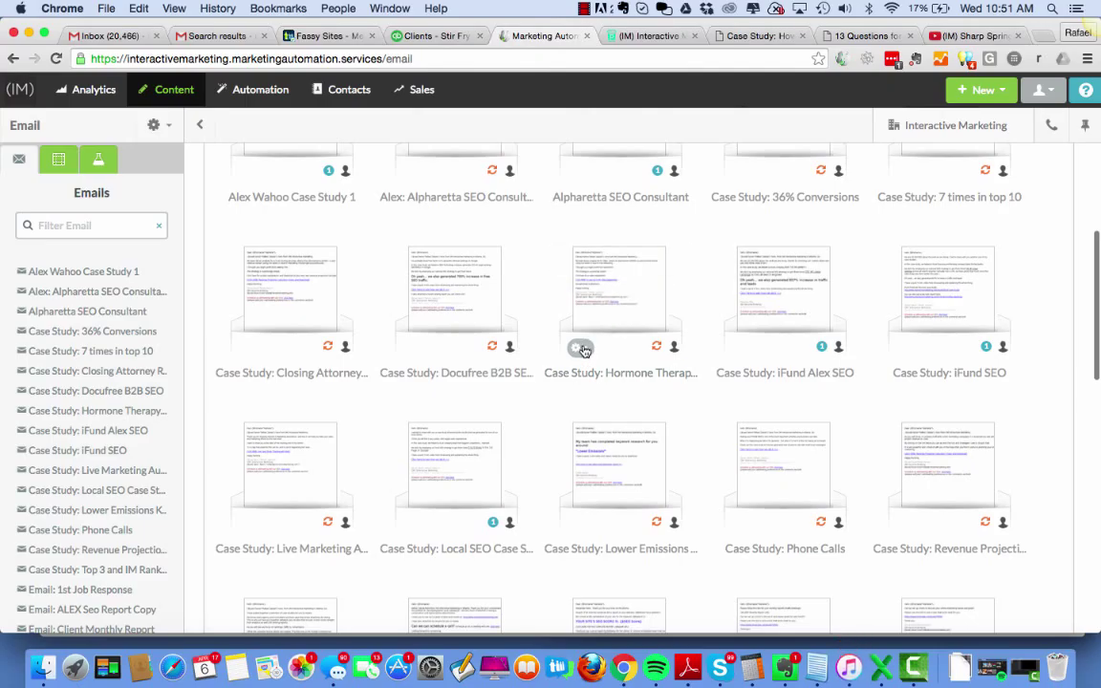
{"action": "left_click", "coordinate": [581, 349]}
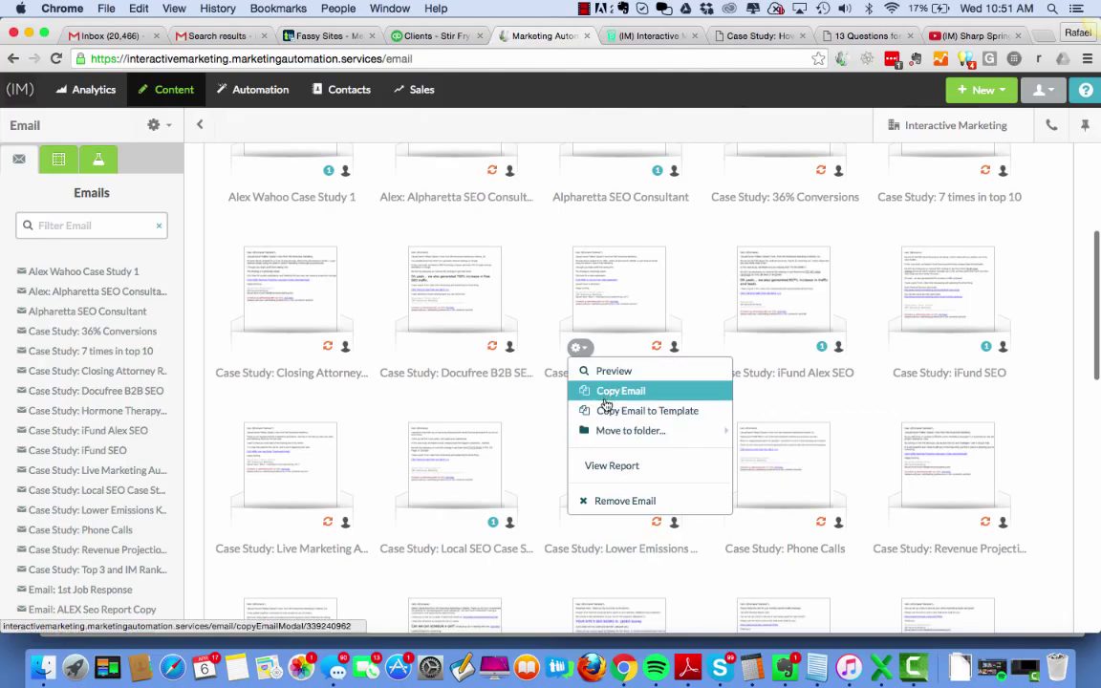
{"action": "left_click", "coordinate": [604, 400]}
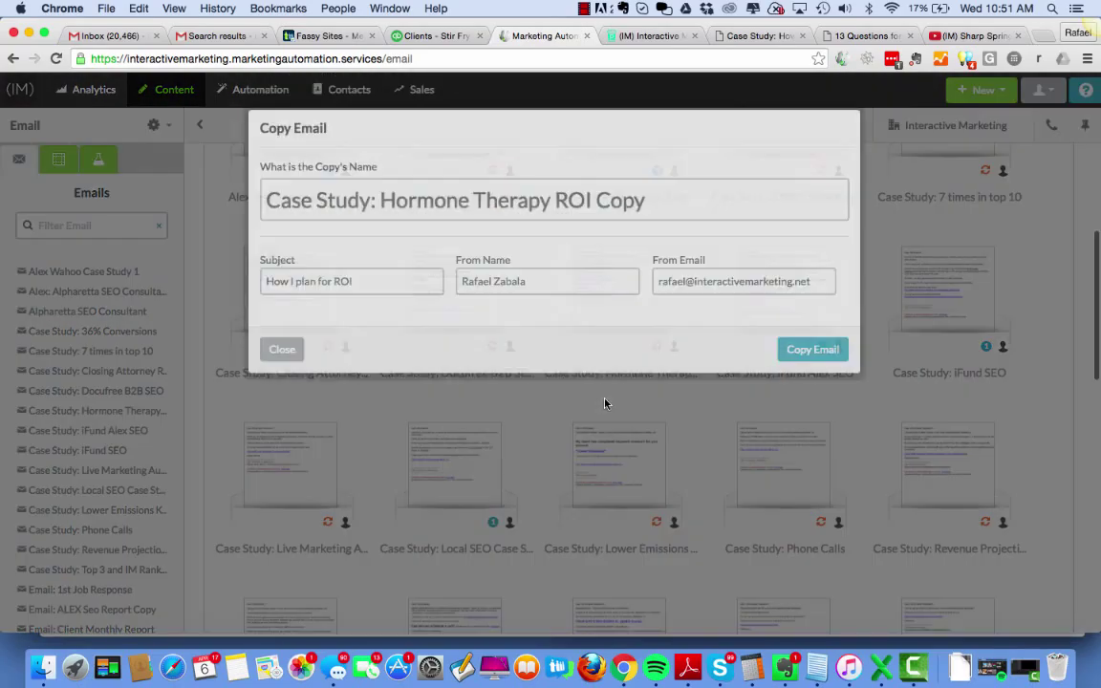
Name the email copy "Case Study: How to Use Social Assist"
{"action": "left_click_drag", "start_coordinate": [655, 221], "coordinate": [383, 223]}
{"action": "type", "text": "How to "}
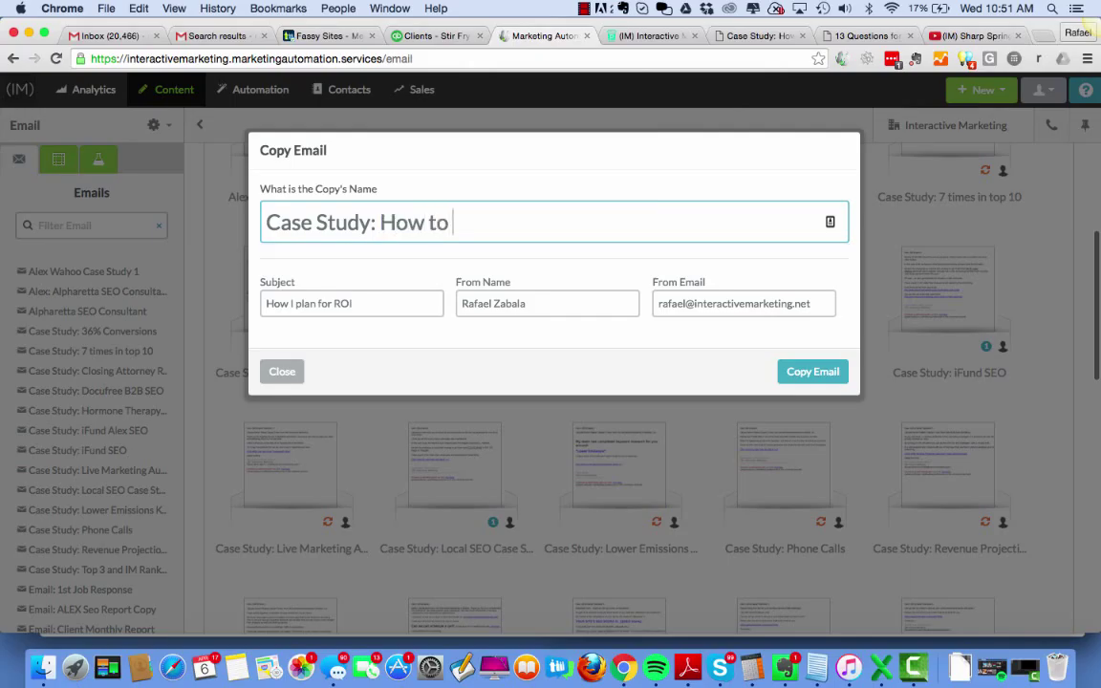
{"action": "type", "text": "Use Social As"}
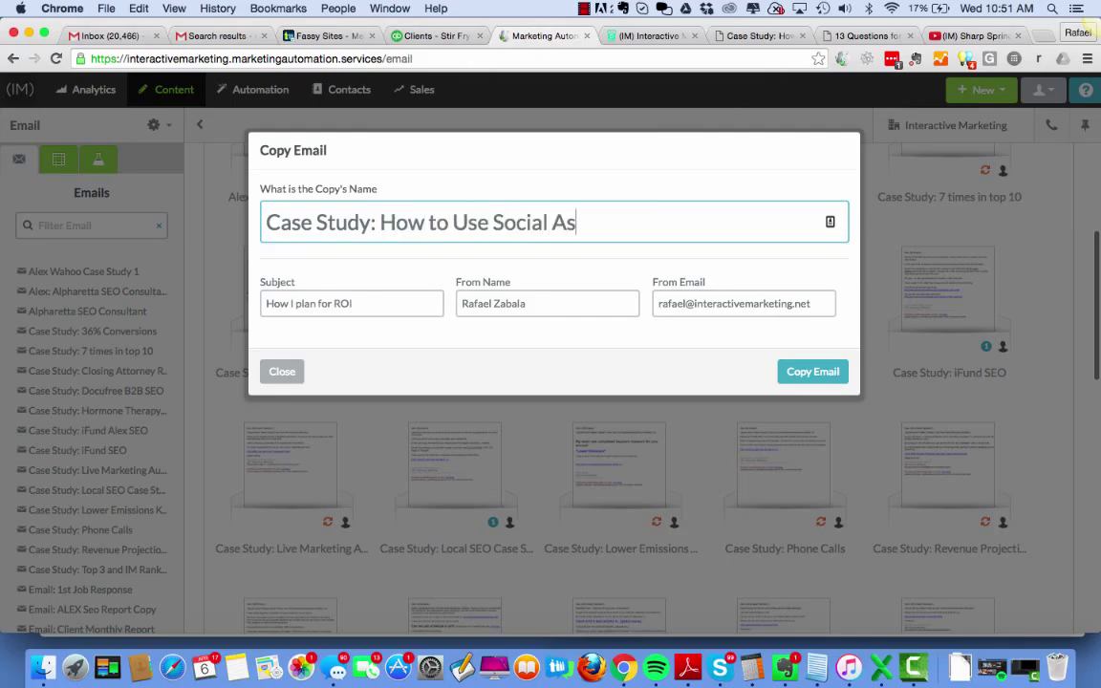
{"action": "type", "text": "sist"}
{"action": "left_click", "coordinate": [371, 303]}
{"action": "left_click_drag", "start_coordinate": [371, 303], "coordinate": [256, 303]}
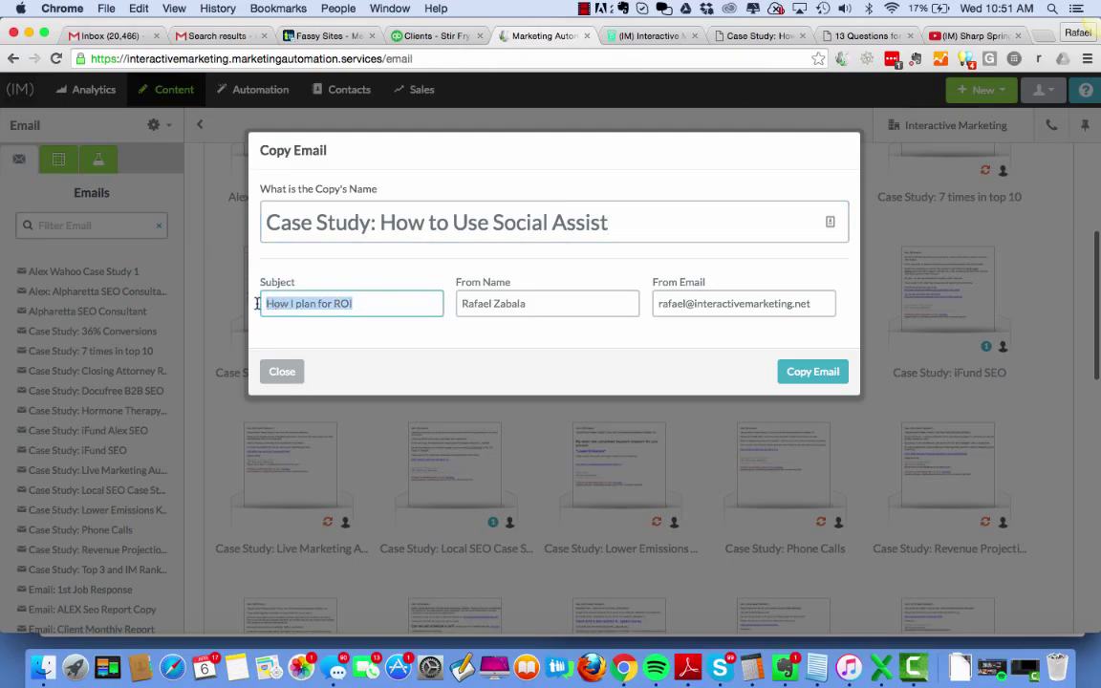
{"action": "type", "text": "C"}
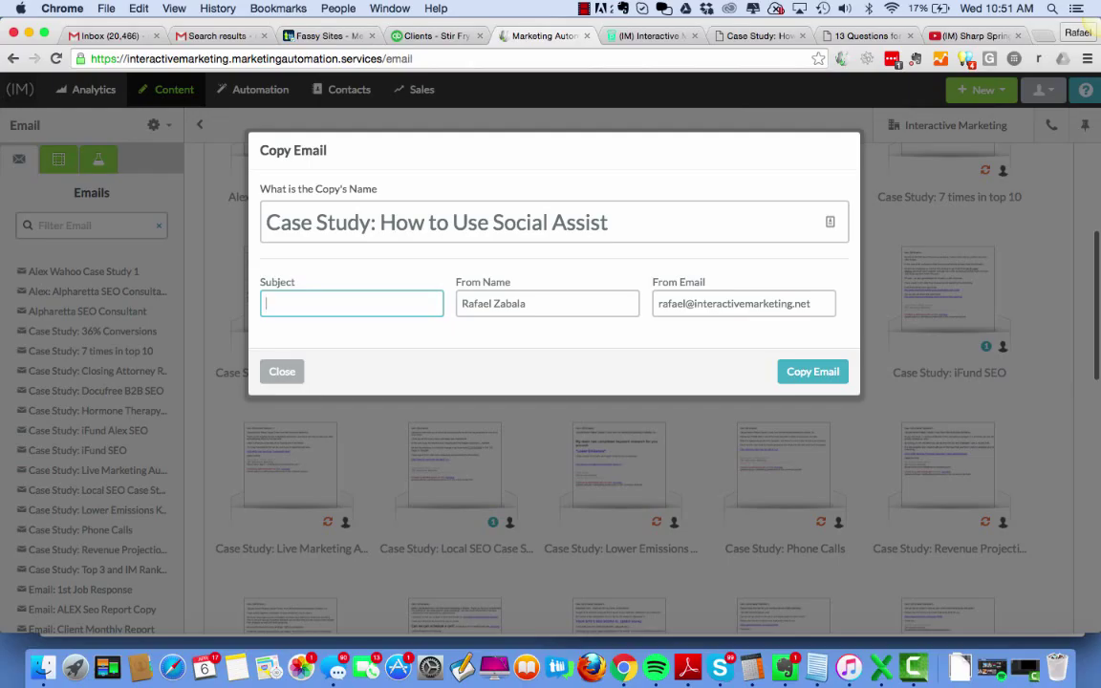
{"action": "type", "text": "How I use"}
{"action": "key", "text": "super+a"}
{"action": "type", "text": "C"}
{"action": "key", "text": "super+a"}
{"action": "type", "text": "Loi"}
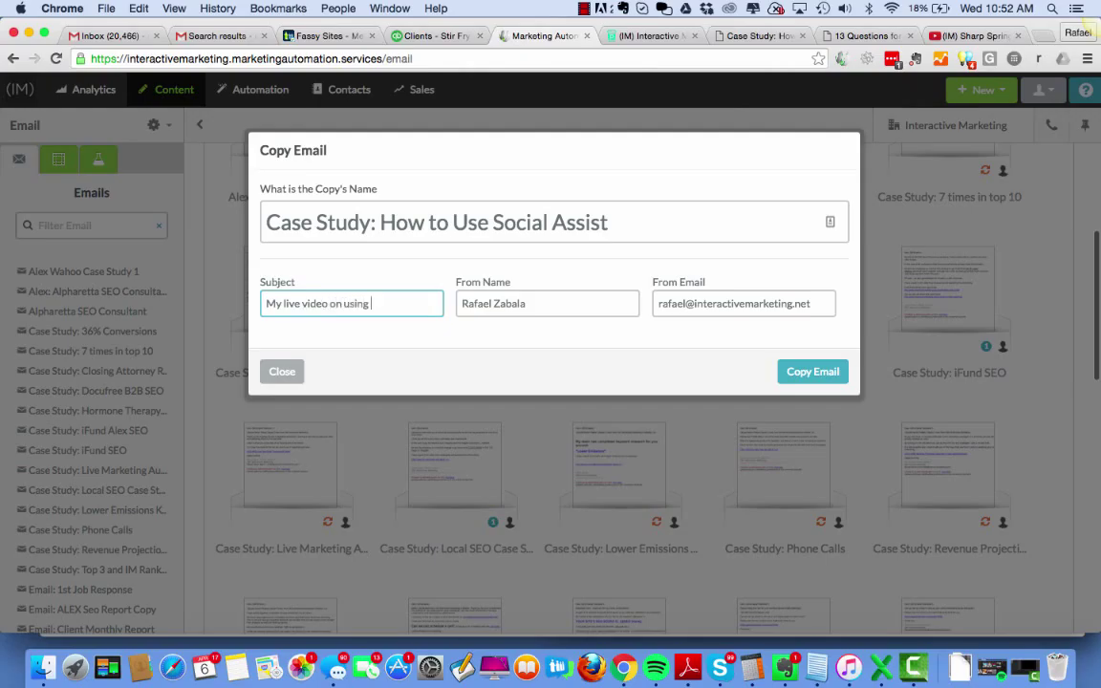
Set the copy's subject to "Wow it is so easy, check this out" and create the email copy
{"action": "left_click_drag", "start_coordinate": [375, 307], "coordinate": [250, 306]}
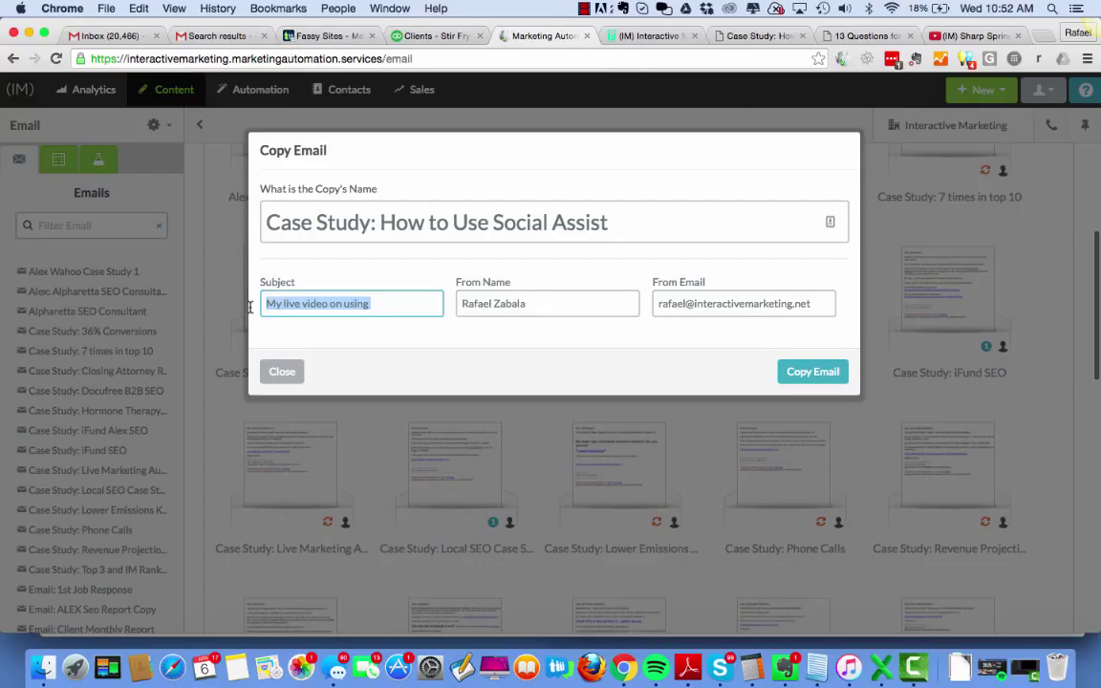
{"action": "type", "text": "Wow it is so easy, it hu"}
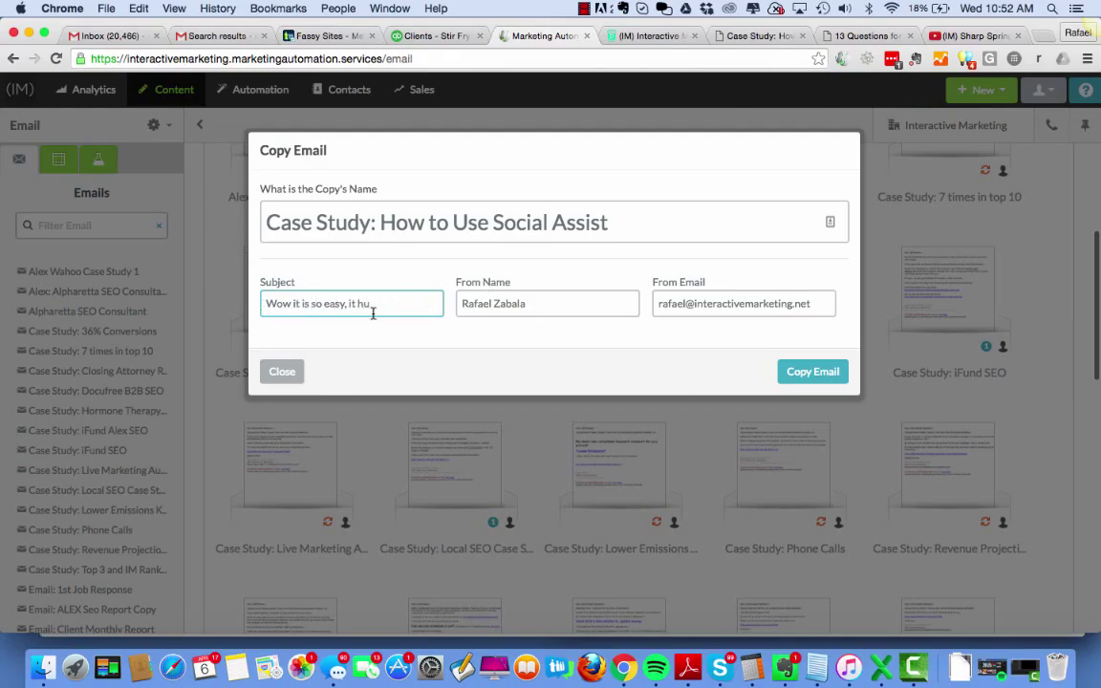
{"action": "left_click_drag", "start_coordinate": [383, 308], "coordinate": [357, 308]}
{"action": "type", "text": "check this ou"}
{"action": "left_click", "coordinate": [812, 372]}
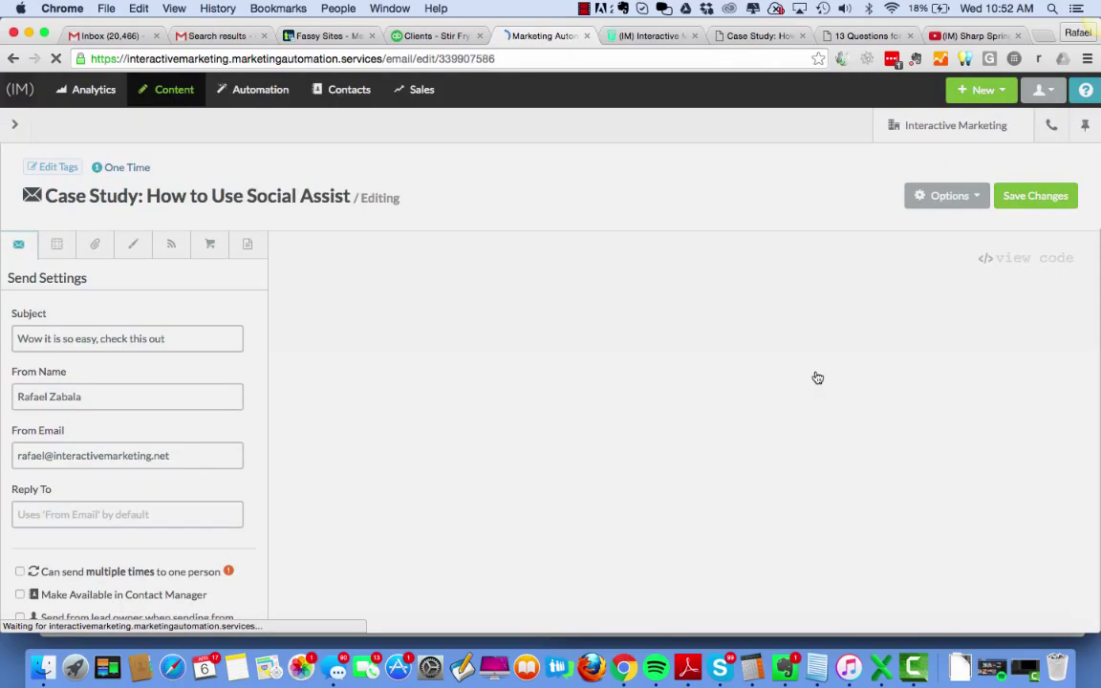
Allow sending the email multiple times to one person, make it available in Contact Manager, and send it from the lead owner
{"action": "scroll", "coordinate": [132, 379], "scroll_direction": "down", "scroll_amount": 2}
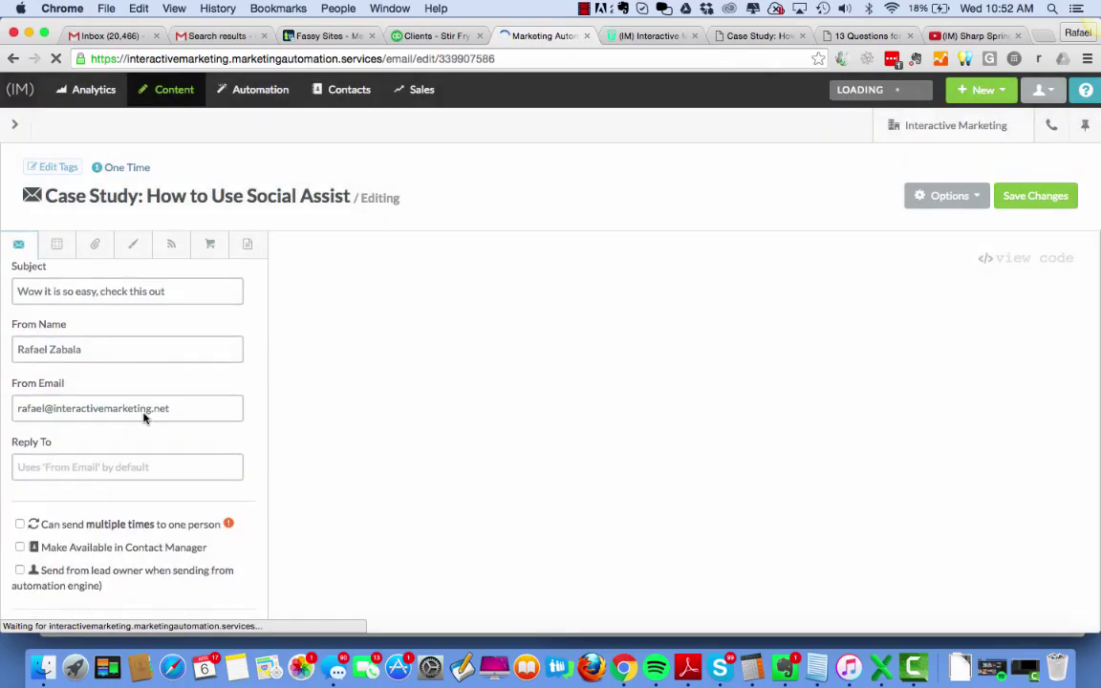
{"action": "left_click", "coordinate": [19, 524]}
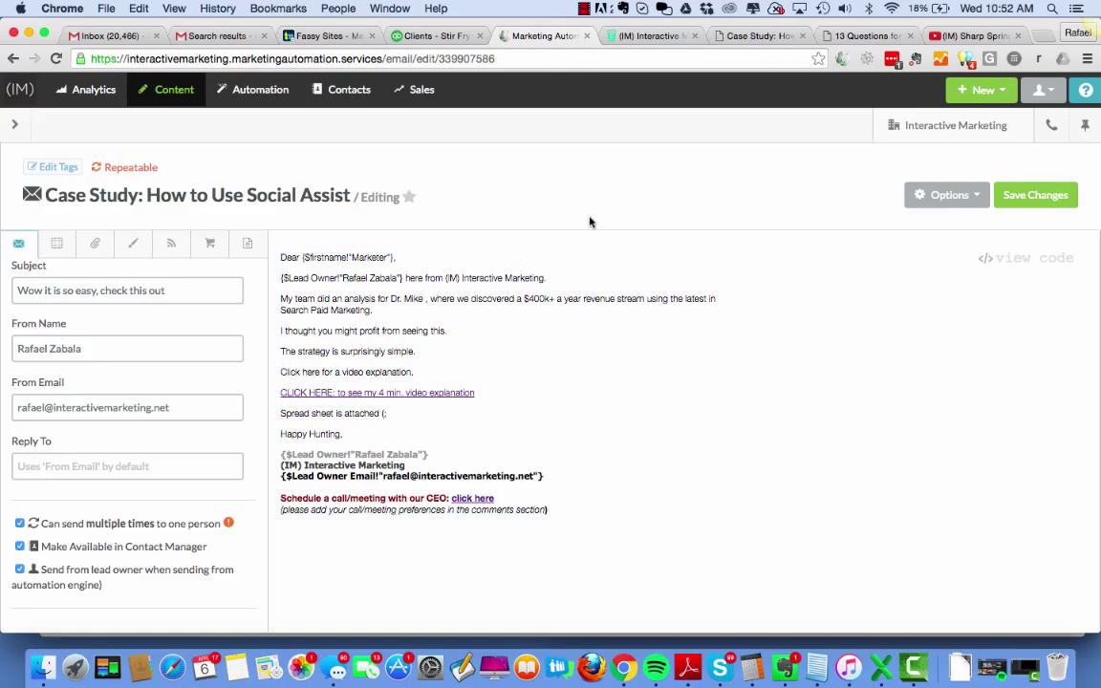
Replace the email's analysis paragraph with "I did quick video on how I am using Marketing Autoamtion and the Sociial Assit plug in, right in my browser"
{"action": "left_click", "coordinate": [748, 386]}
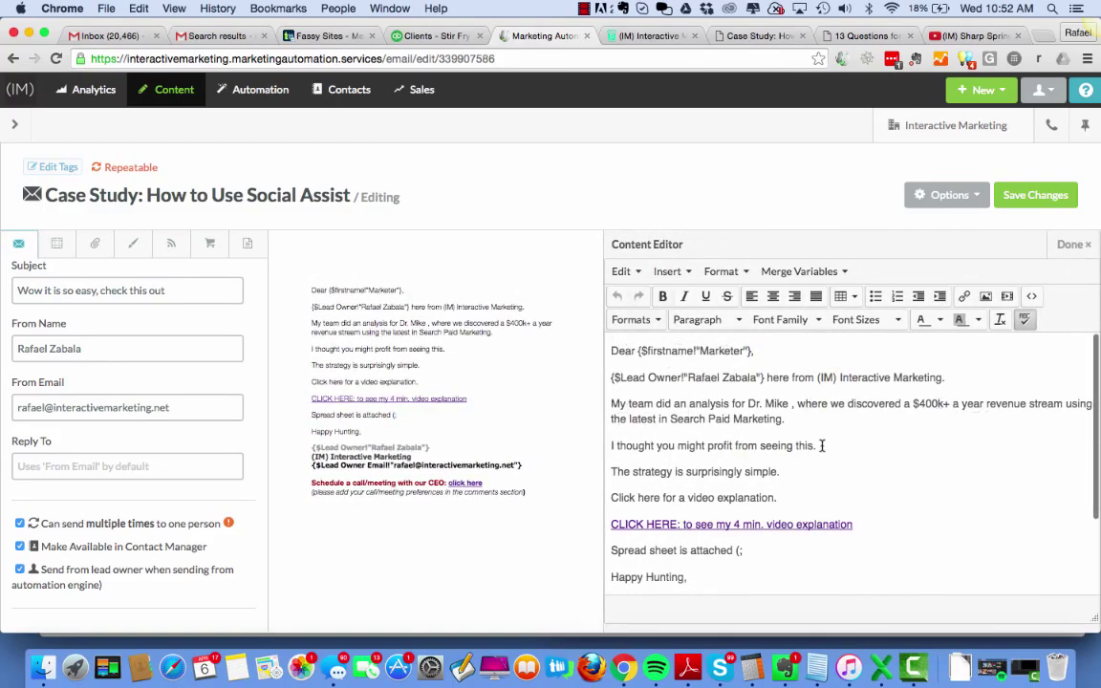
{"action": "left_click_drag", "start_coordinate": [782, 418], "coordinate": [606, 407]}
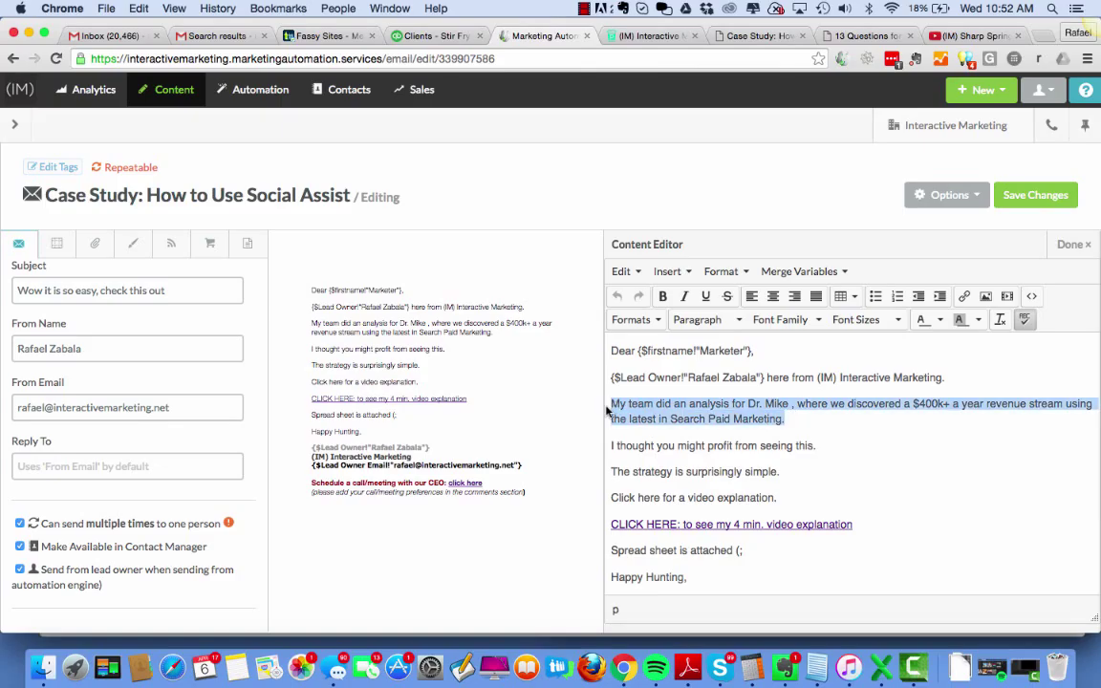
{"action": "type", "text": "I did quick "}
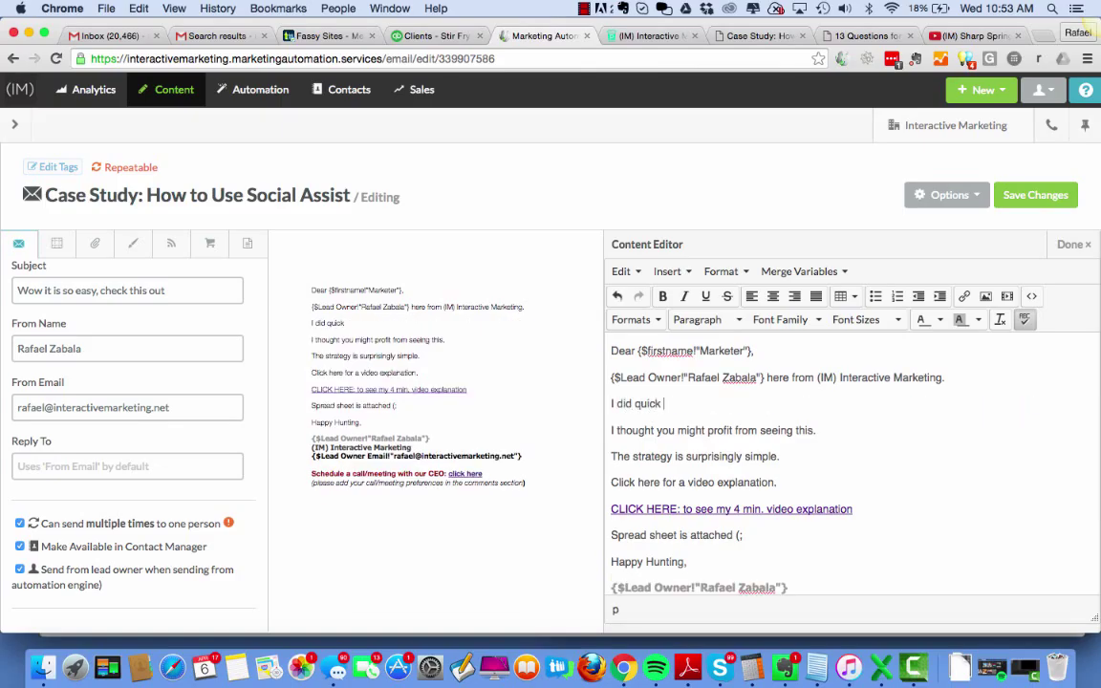
{"action": "type", "text": "video on how I am using Marketing Autoamtio"}
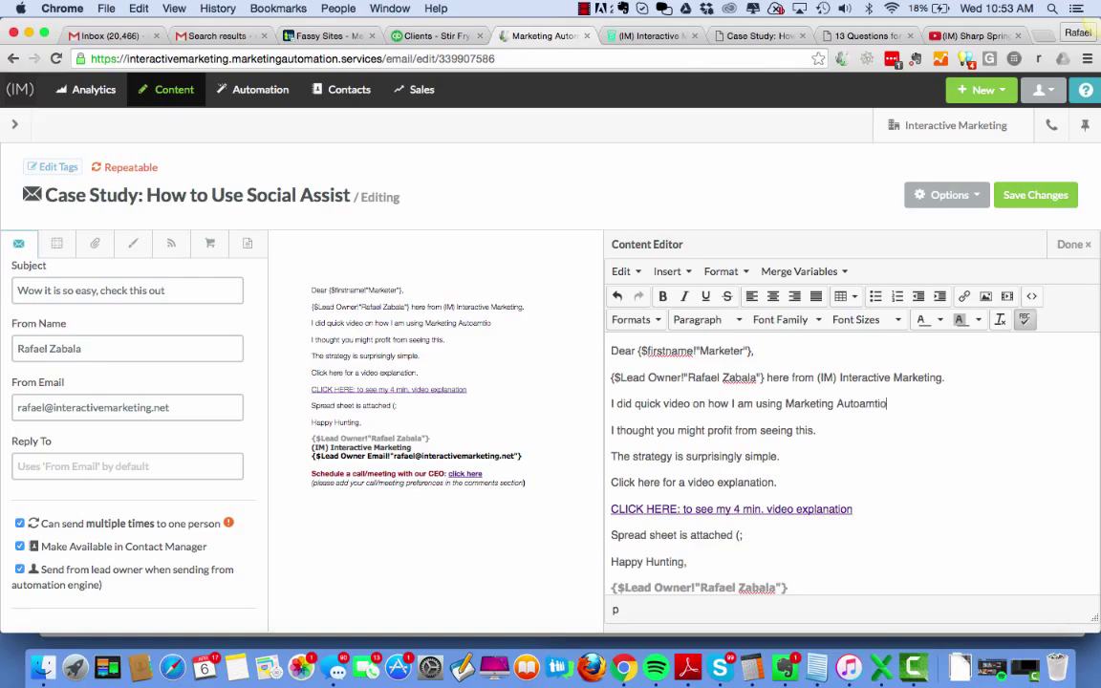
{"action": "type", "text": "n and the Soci"}
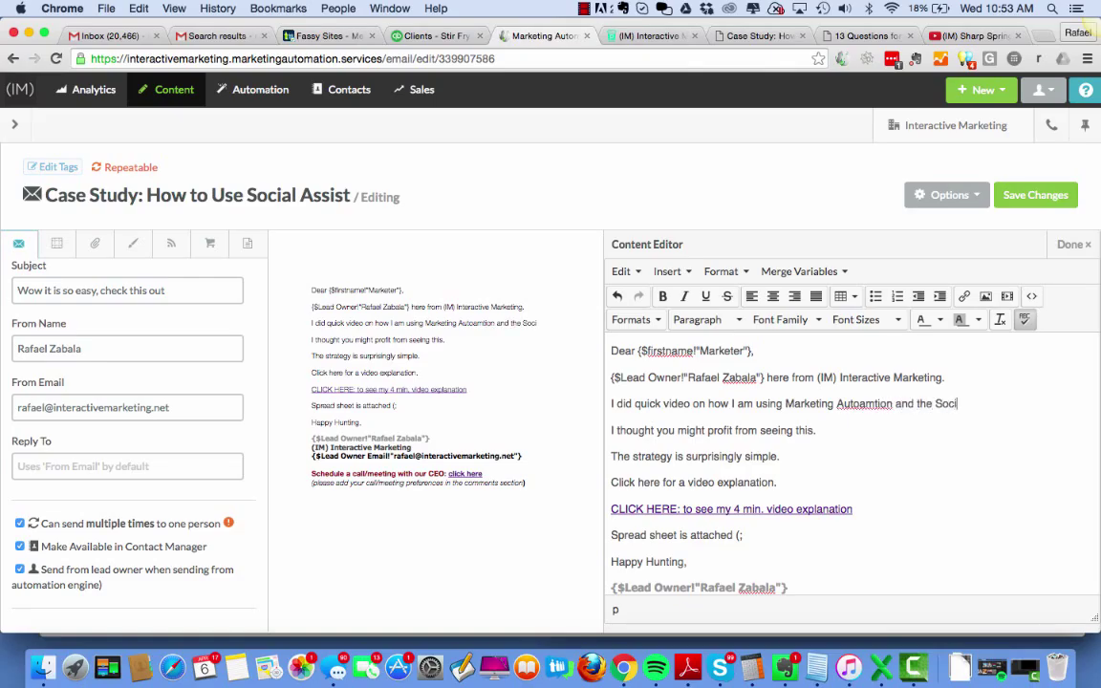
{"action": "type", "text": "ial Assit plug"}
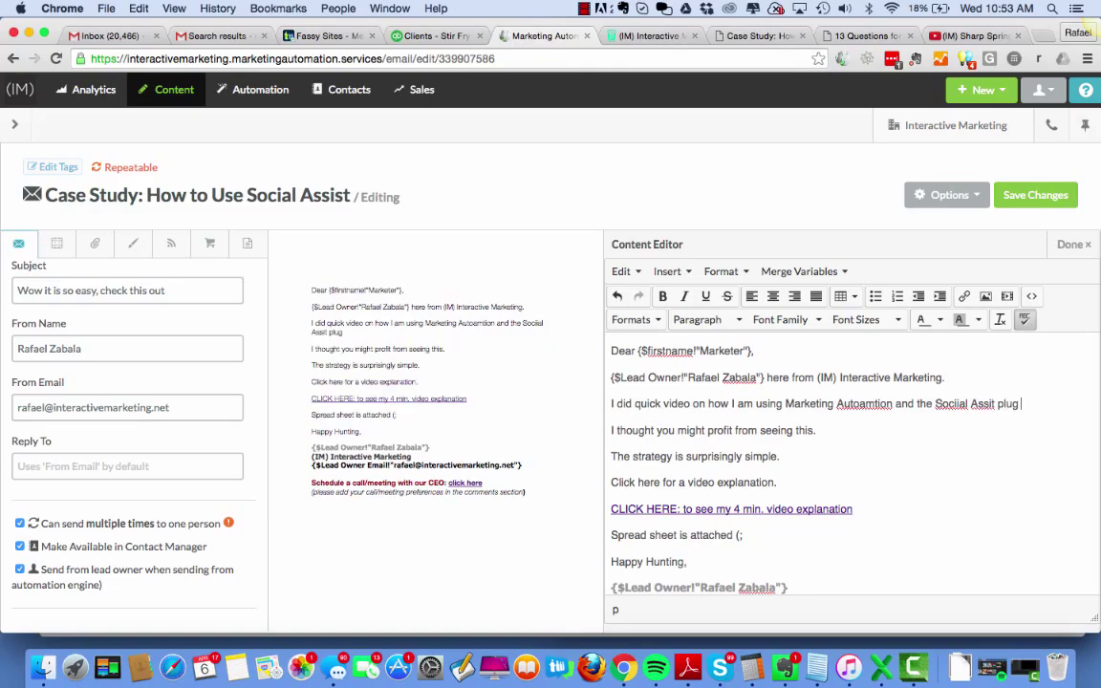
{"action": "type", "text": " in, right in m"}
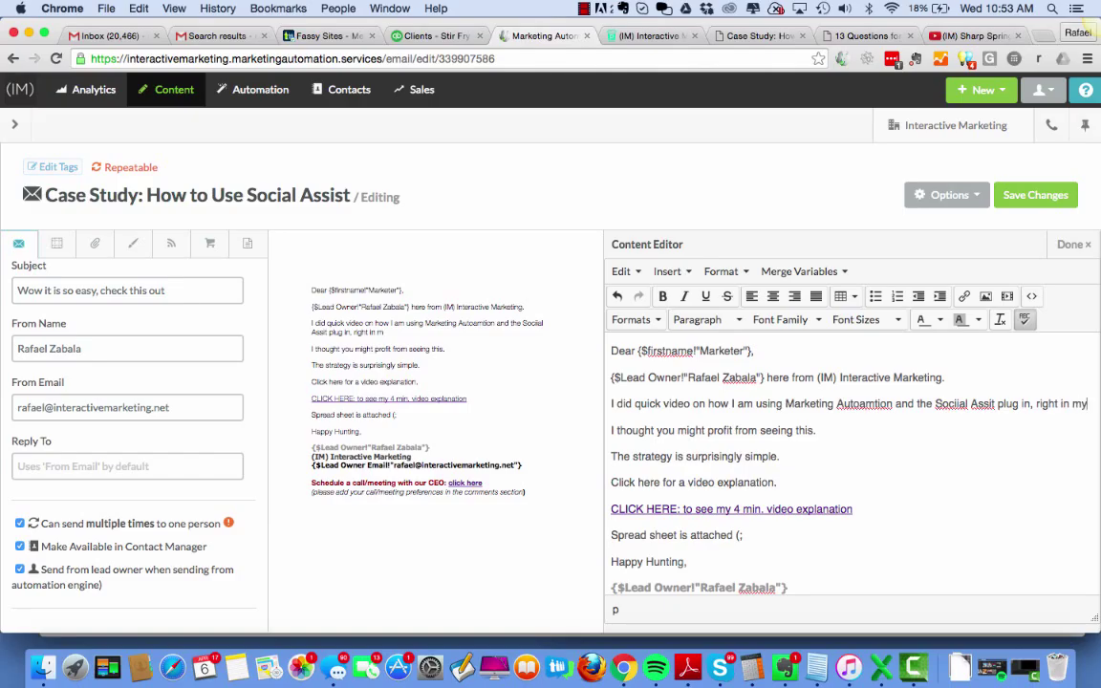
{"action": "type", "text": "y brows"}
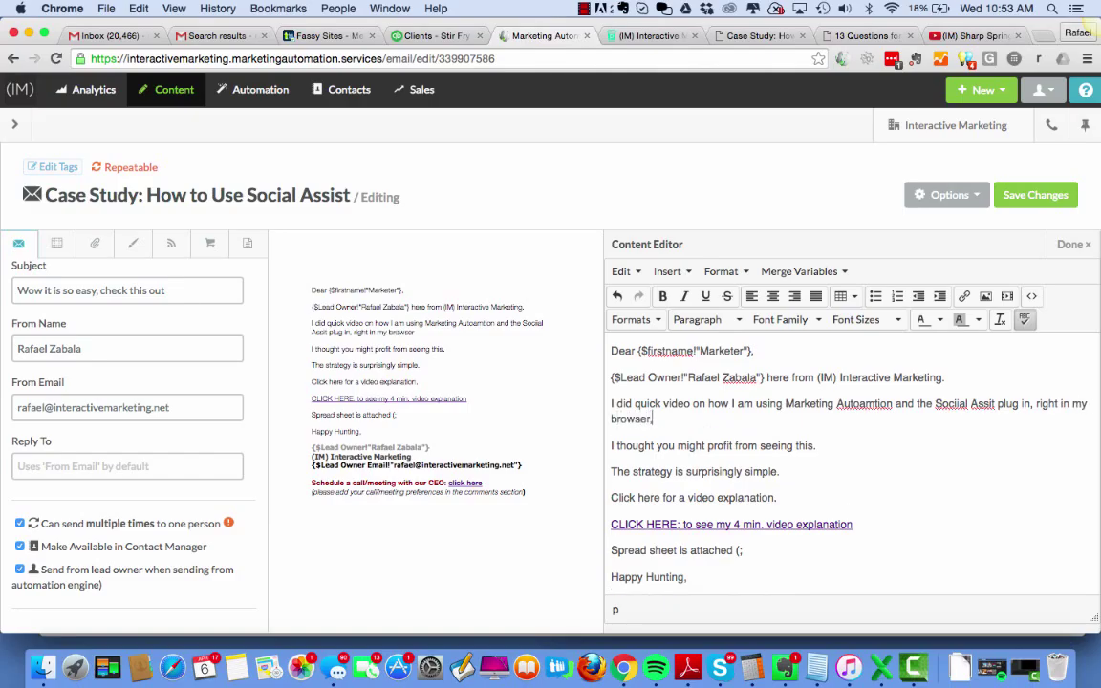
Continue the new sentence in the email body with ", to speed my up lead manageemnt process"
{"action": "type", "text": "er, to speed m"}
{"action": "key", "text": "BackSpace"}
{"action": "key", "text": "BackSpace"}
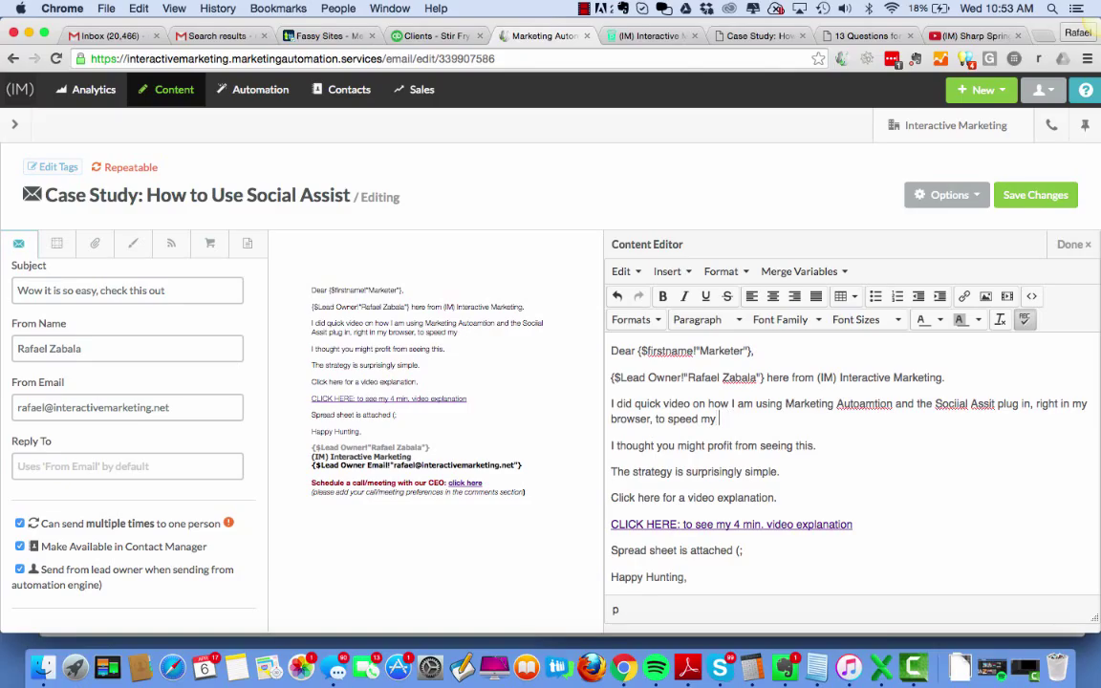
{"action": "type", "text": "up lead manageemnt peo"}
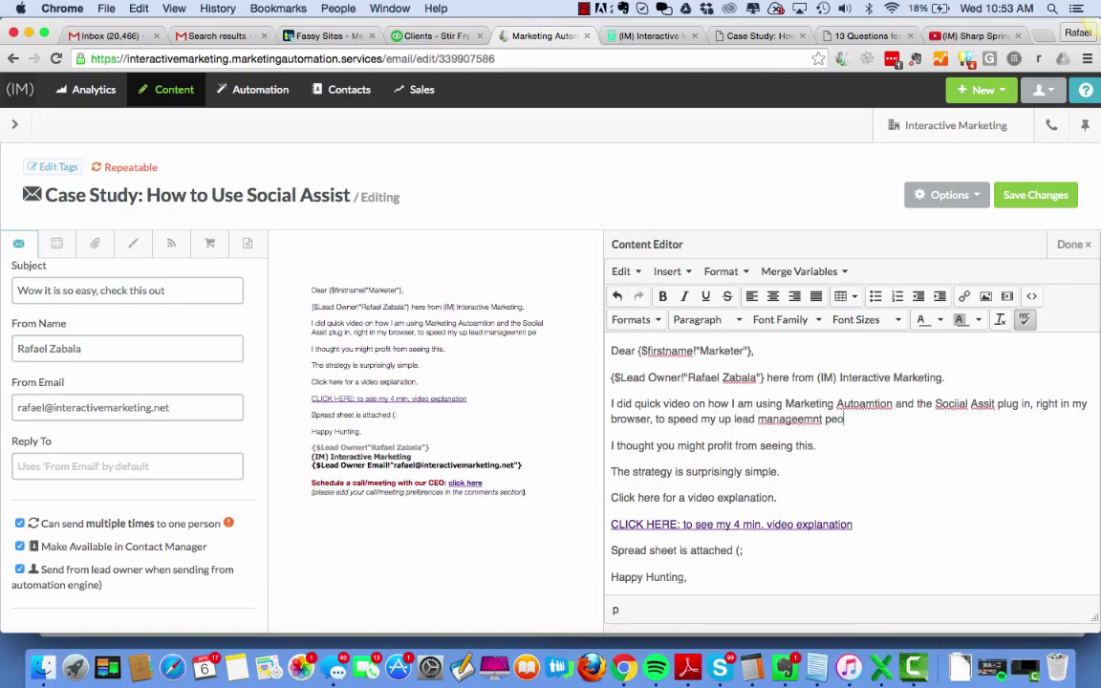
{"action": "key", "text": "BackSpace"}
{"action": "key", "text": "BackSpace"}
{"action": "type", "text": "roce"}
Correct the misspelled words in the new paragraph to "management", "Automation", "Social" and "Assist" using the spelling suggestions
{"action": "right_click", "coordinate": [787, 420]}
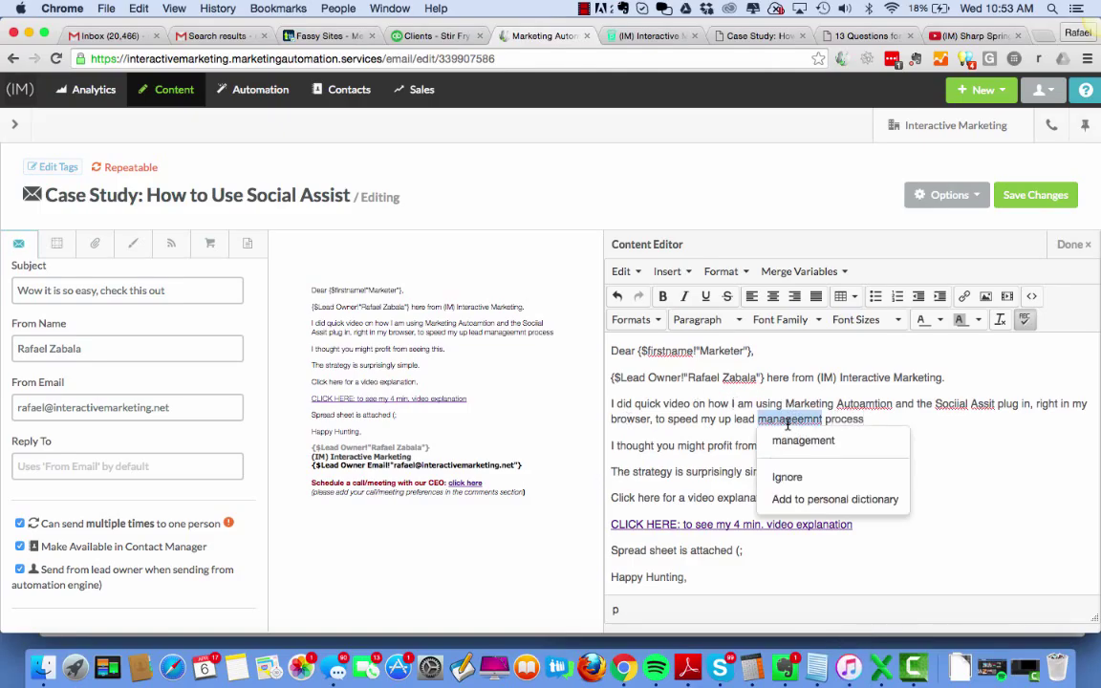
{"action": "left_click", "coordinate": [812, 441]}
{"action": "right_click", "coordinate": [888, 404]}
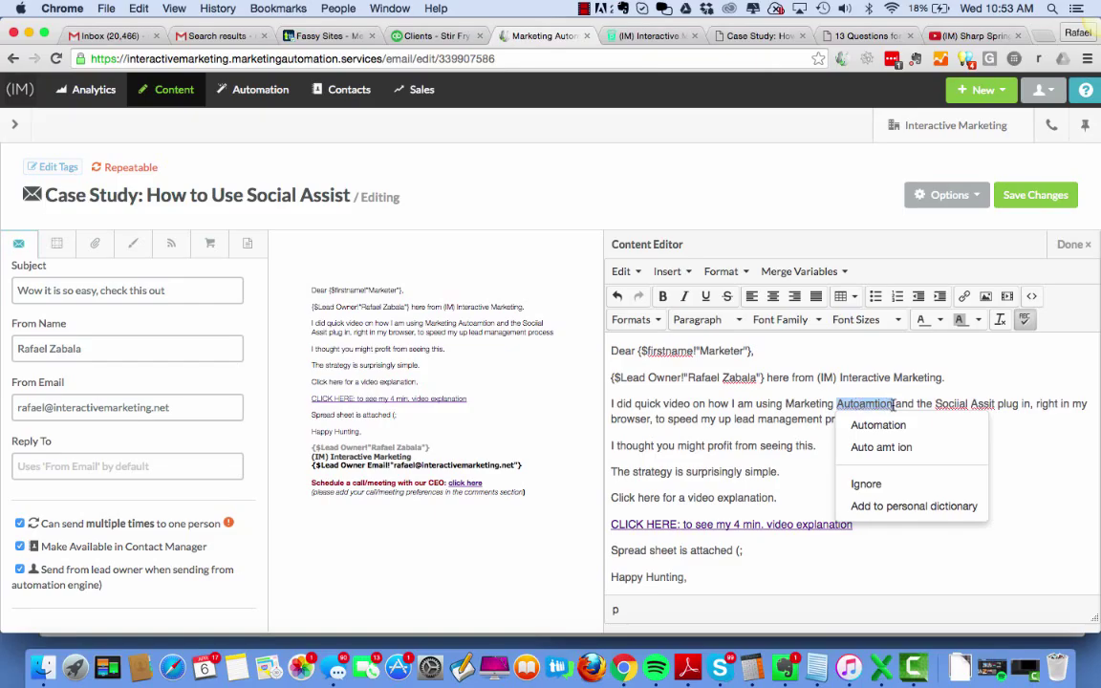
{"action": "left_click", "coordinate": [899, 426]}
{"action": "right_click", "coordinate": [960, 406]}
{"action": "left_click", "coordinate": [963, 425]}
{"action": "right_click", "coordinate": [977, 406]}
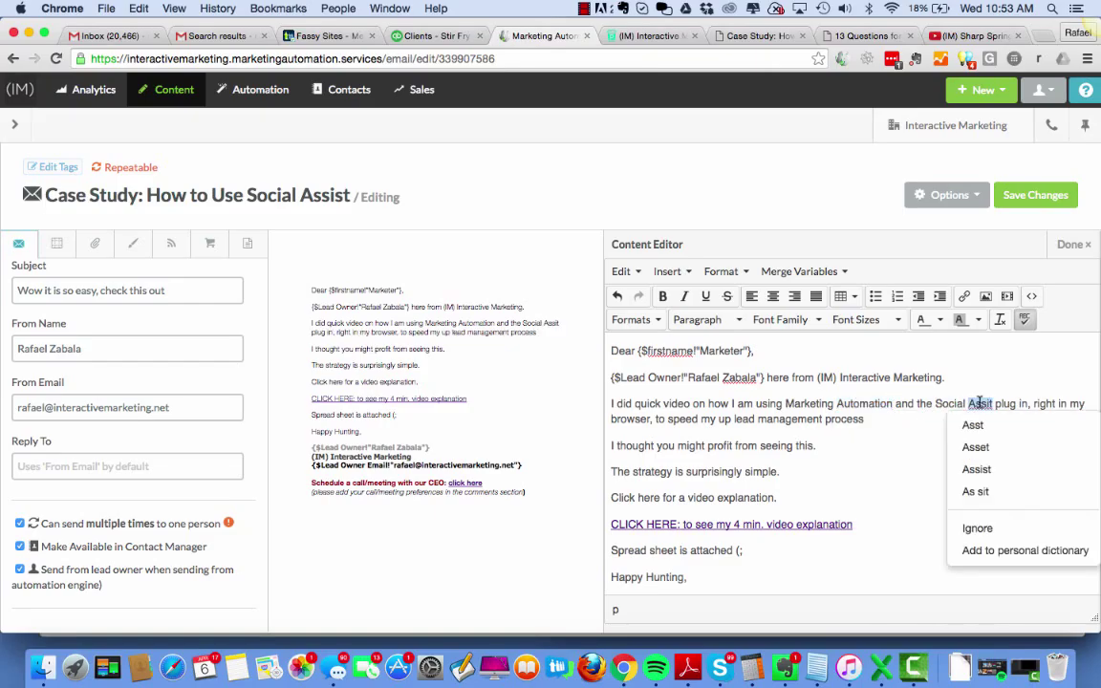
{"action": "left_click", "coordinate": [976, 470]}
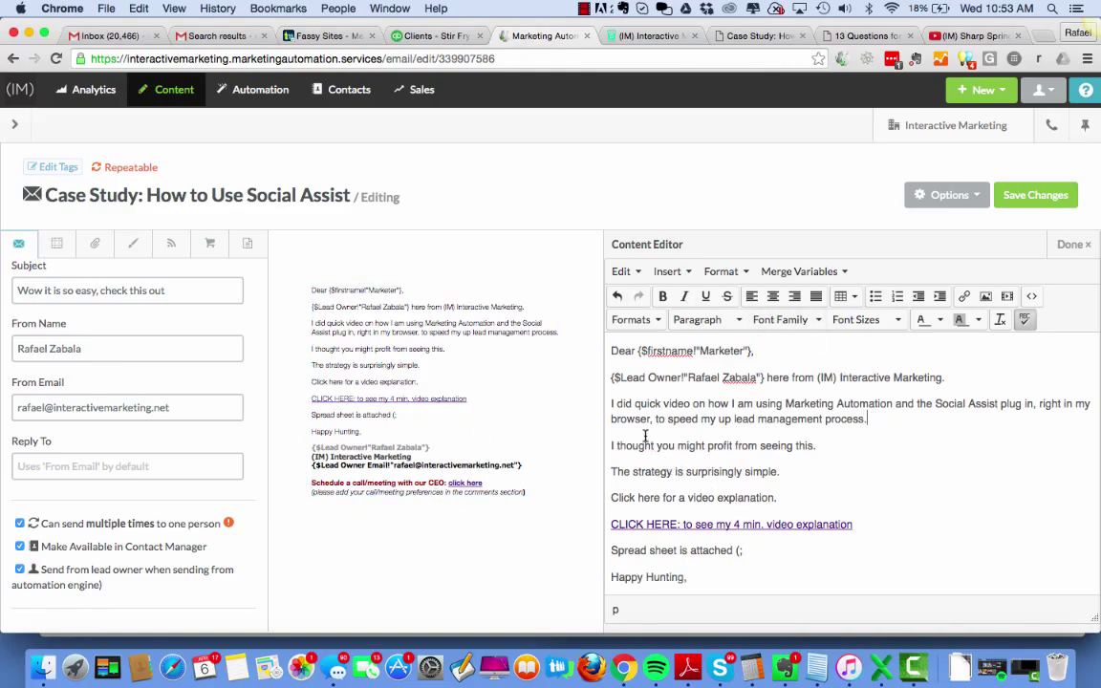
Replace the "I thought you might profit" line with "This is very powerful and it has had an immense impact on our sales management process."
{"action": "left_click_drag", "start_coordinate": [815, 446], "coordinate": [610, 445]}
{"action": "type", "text": "S"}
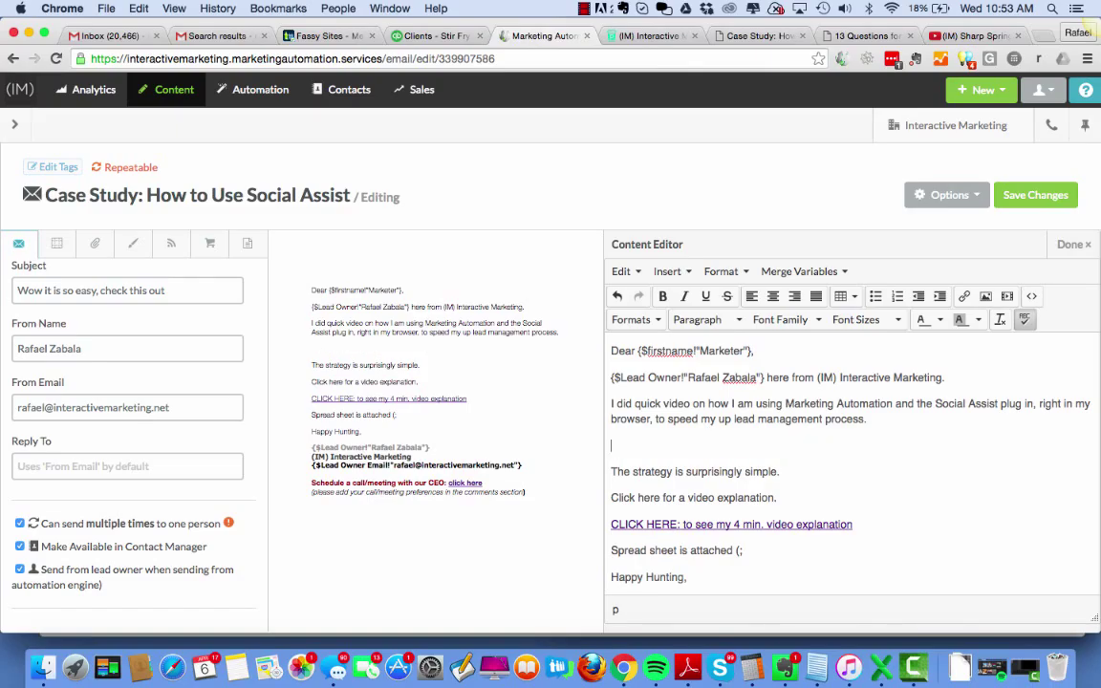
{"action": "type", "text": "This is very powe"}
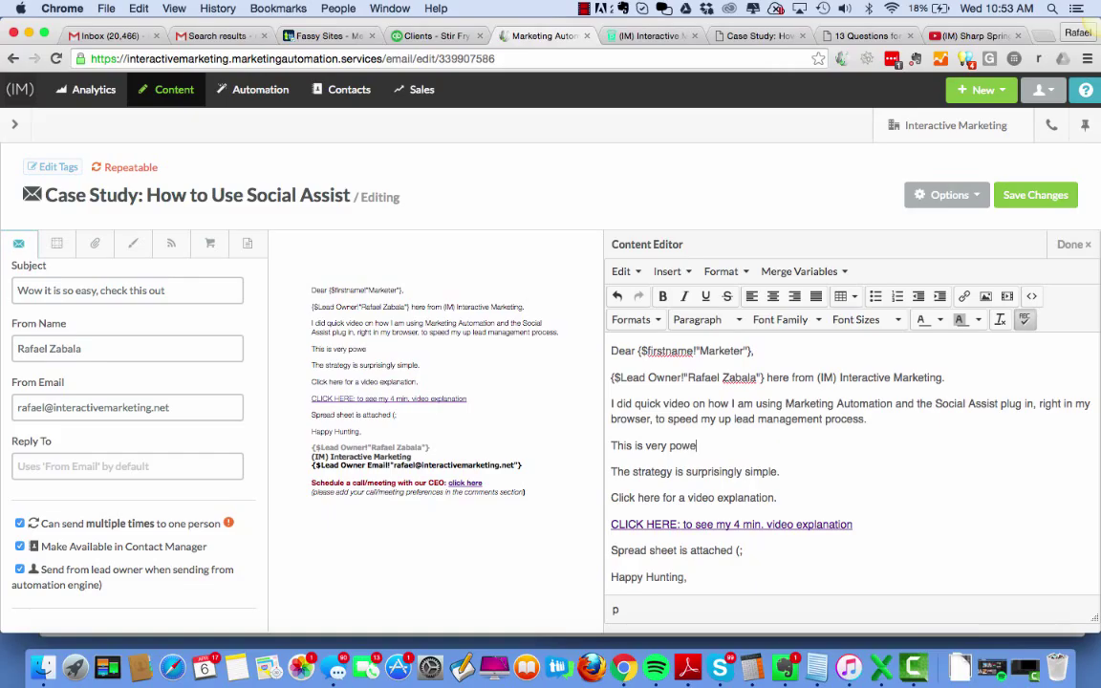
{"action": "type", "text": "rful and it has had a"}
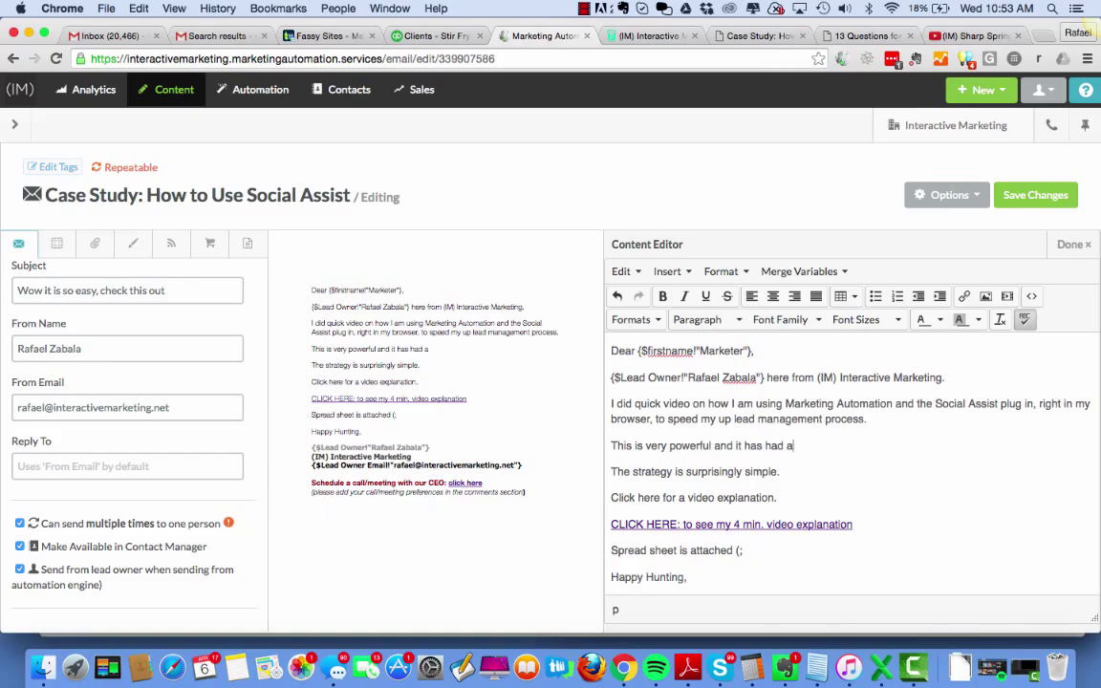
{"action": "type", "text": "n very positi"}
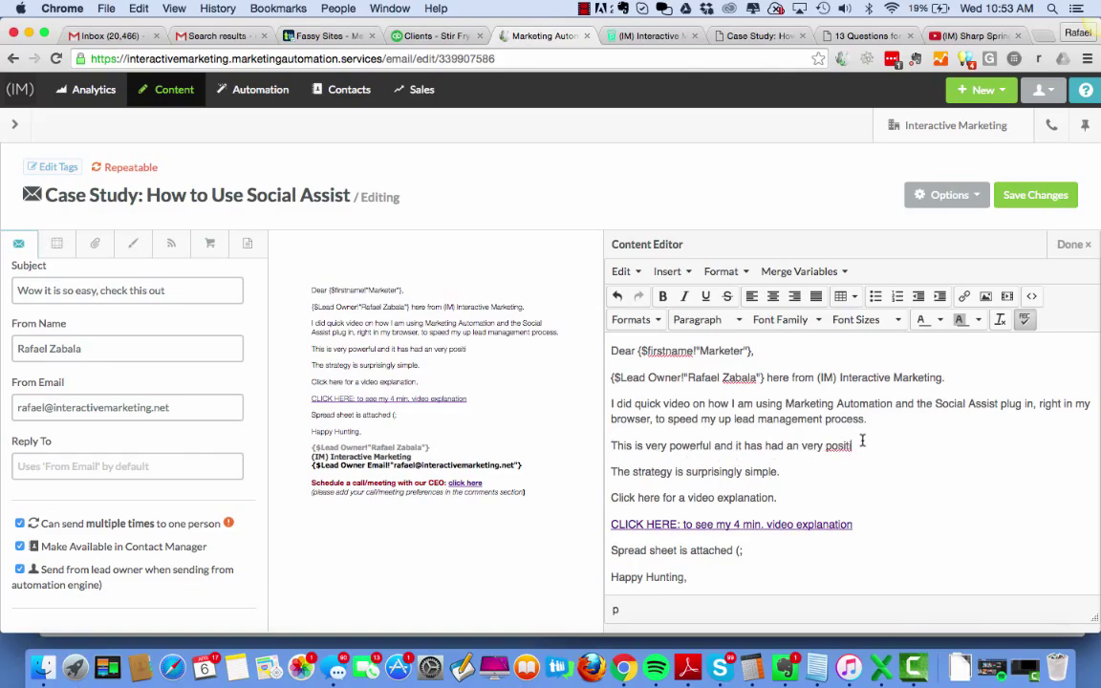
{"action": "left_click_drag", "start_coordinate": [851, 445], "coordinate": [797, 446]}
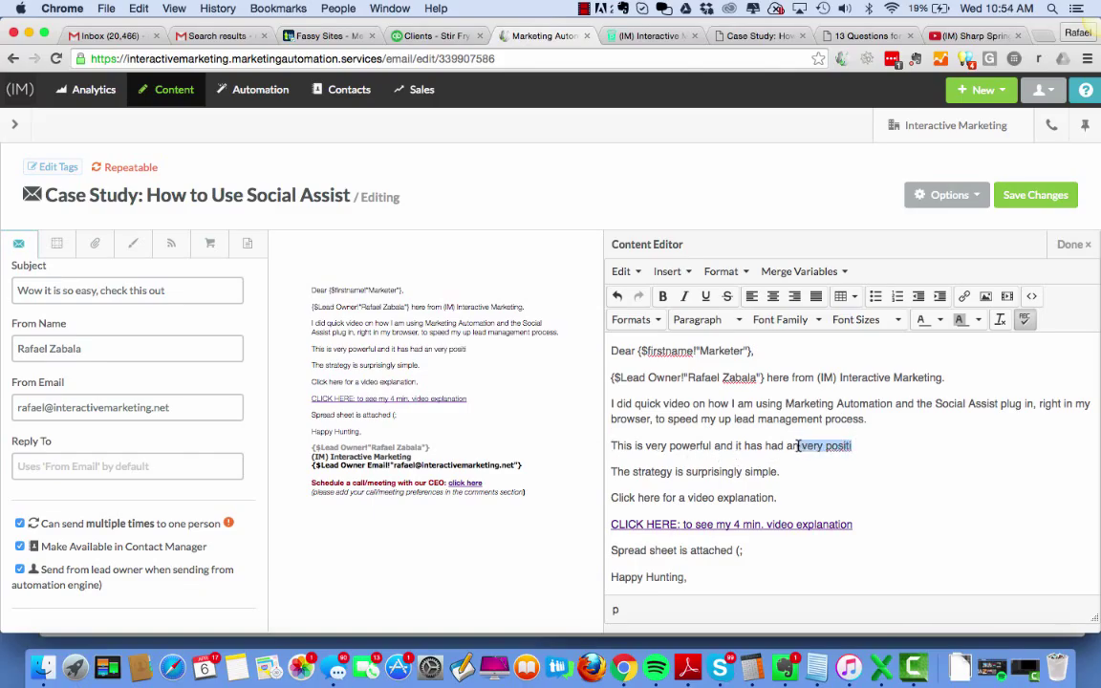
{"action": "type", "text": "im"}
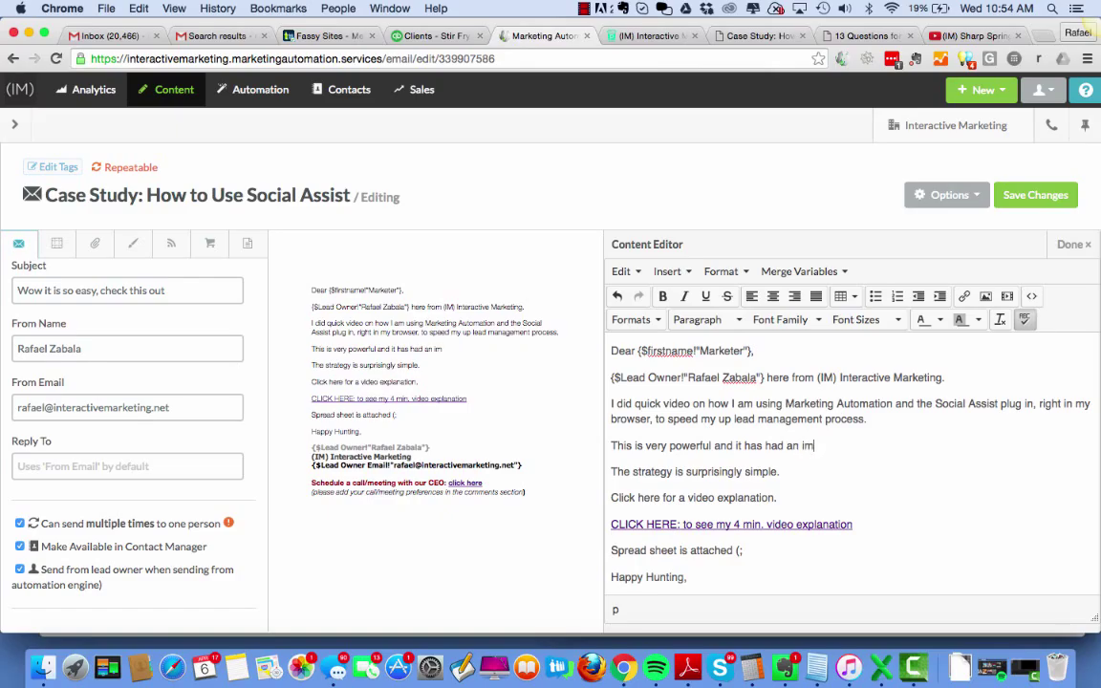
{"action": "type", "text": "mense impact on"}
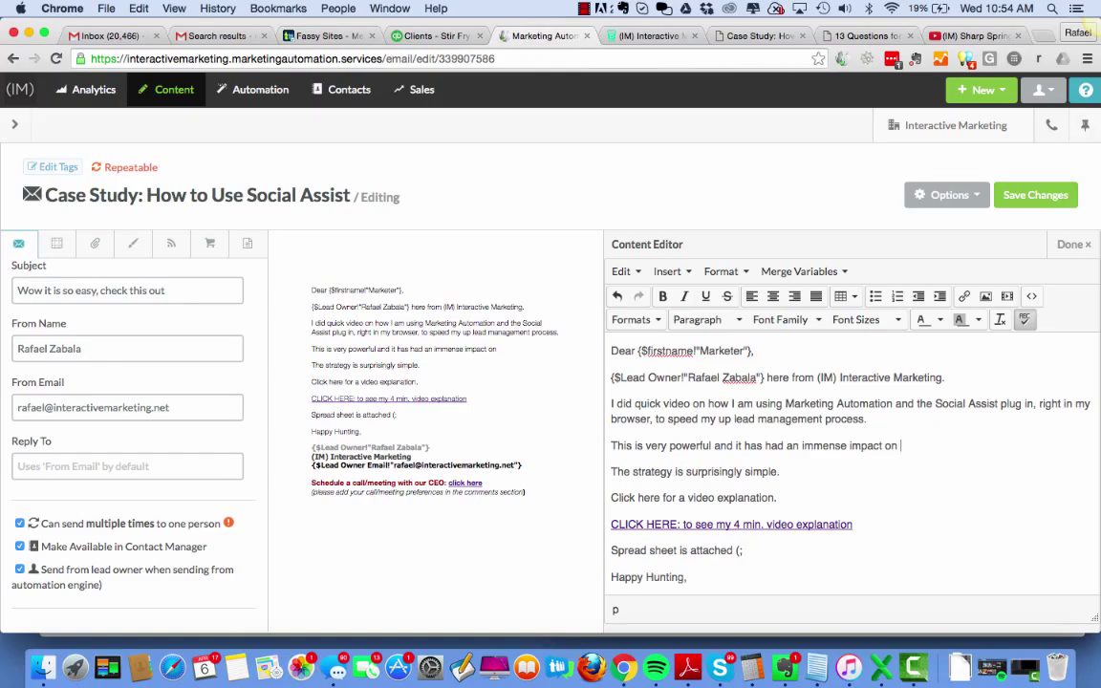
{"action": "type", "text": " our sales management pro"}
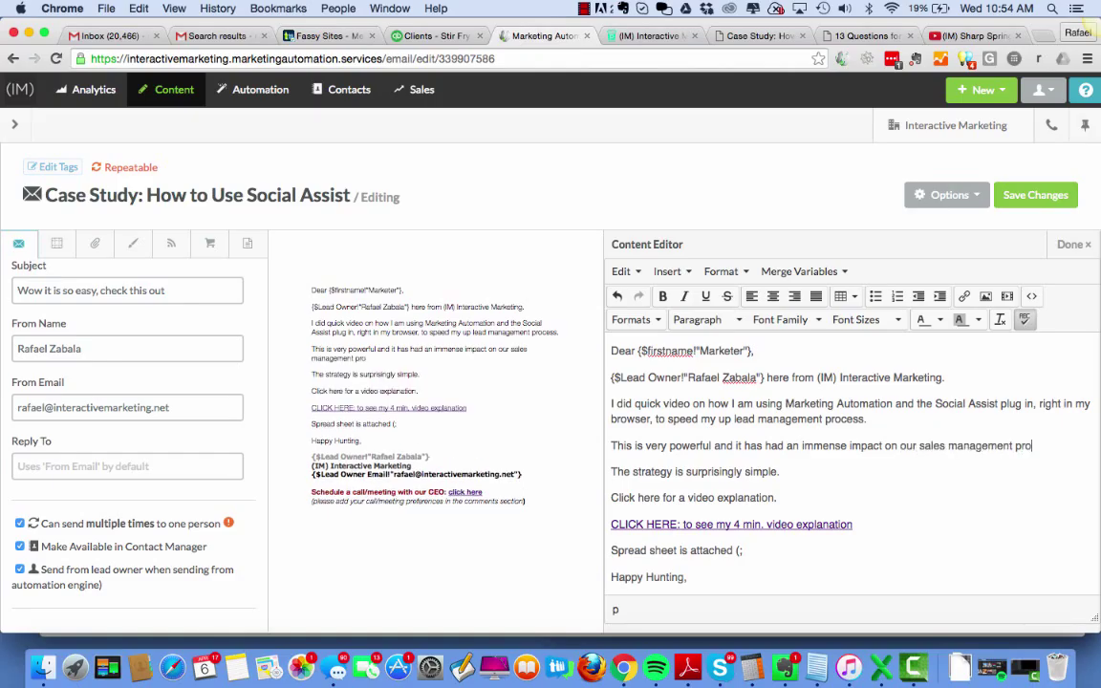
{"action": "type", "text": "cess."}
Delete the "Spread sheet is attached" line from the email body
{"action": "scroll", "coordinate": [929, 531], "scroll_direction": "down", "scroll_amount": 2}
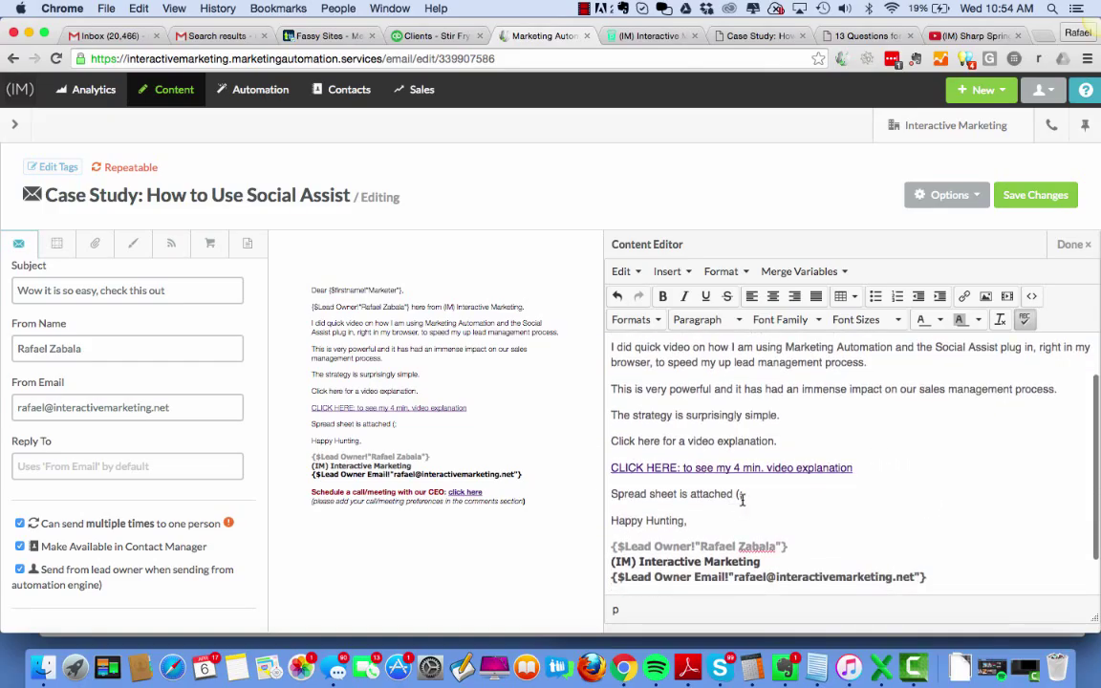
{"action": "left_click_drag", "start_coordinate": [745, 494], "coordinate": [610, 494]}
{"action": "key", "text": "BackSpace"}
{"action": "key", "text": "BackSpace"}
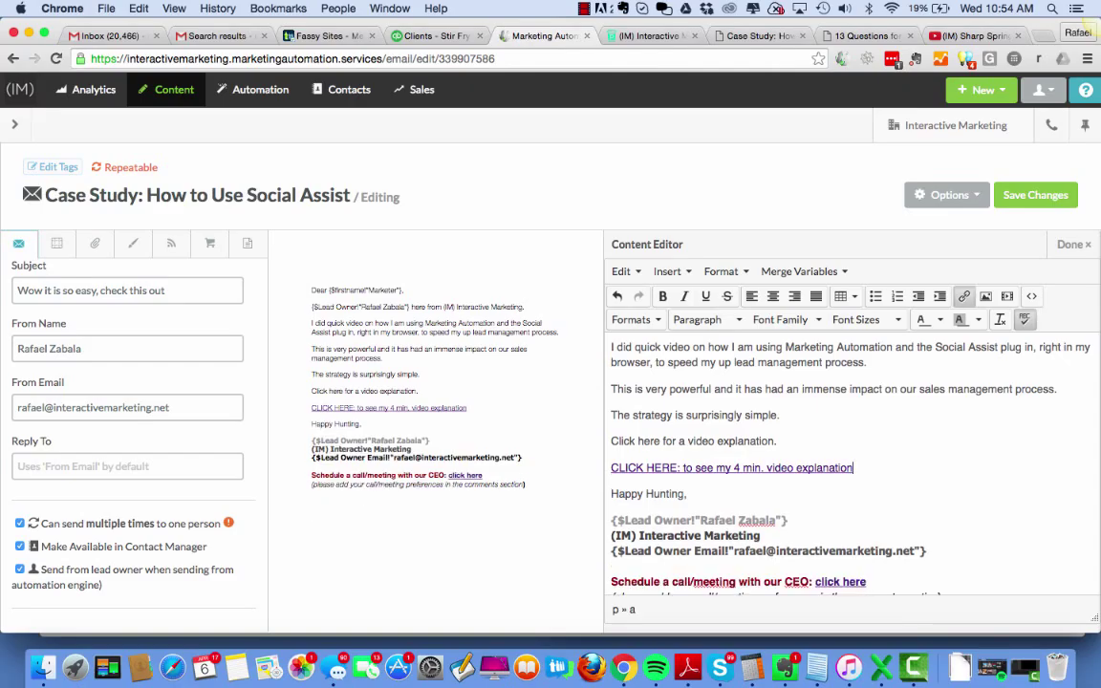
{"action": "left_click_drag", "start_coordinate": [854, 467], "coordinate": [612, 467]}
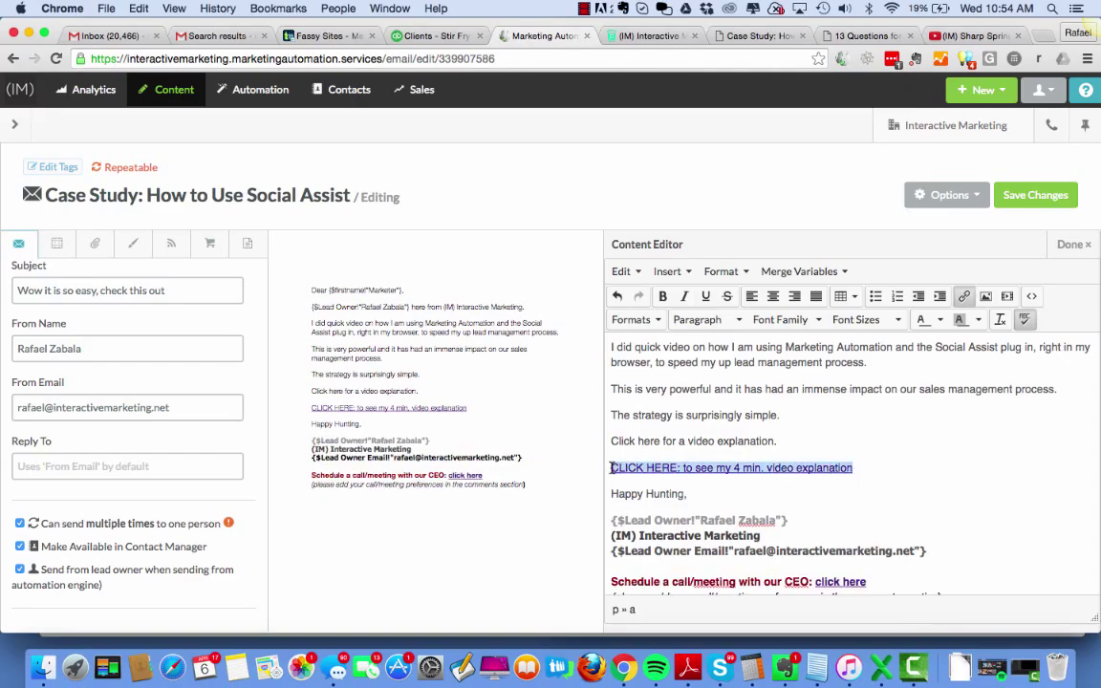
{"action": "left_click", "coordinate": [963, 296]}
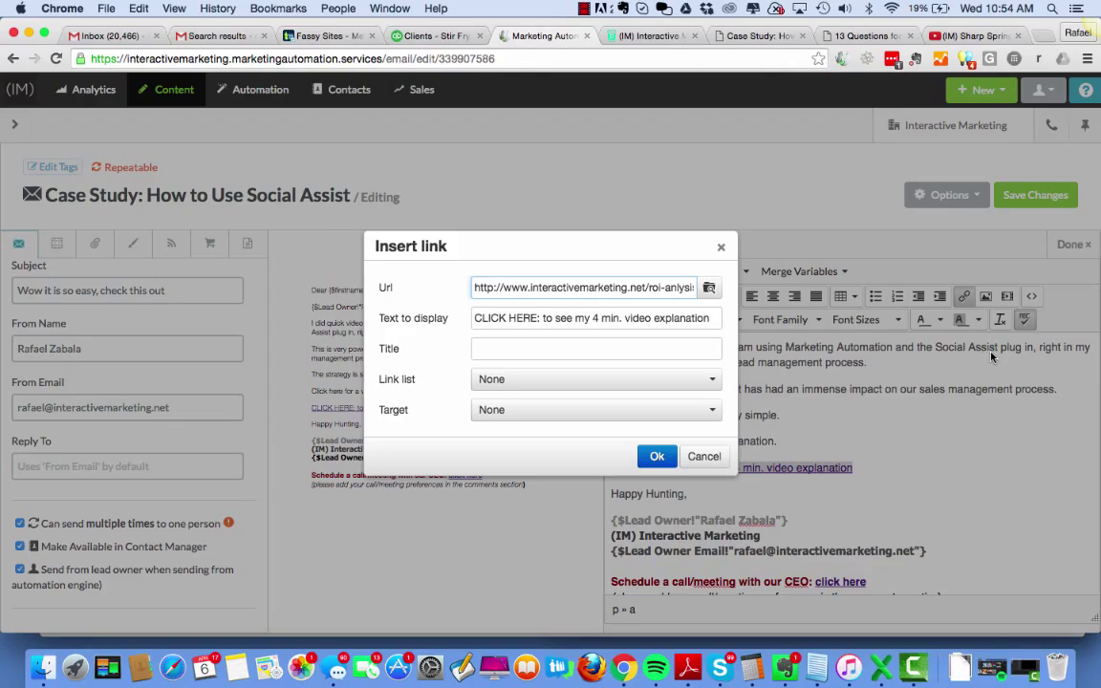
{"action": "left_click", "coordinate": [760, 36]}
{"action": "mouse_move", "coordinate": [561, 82]}
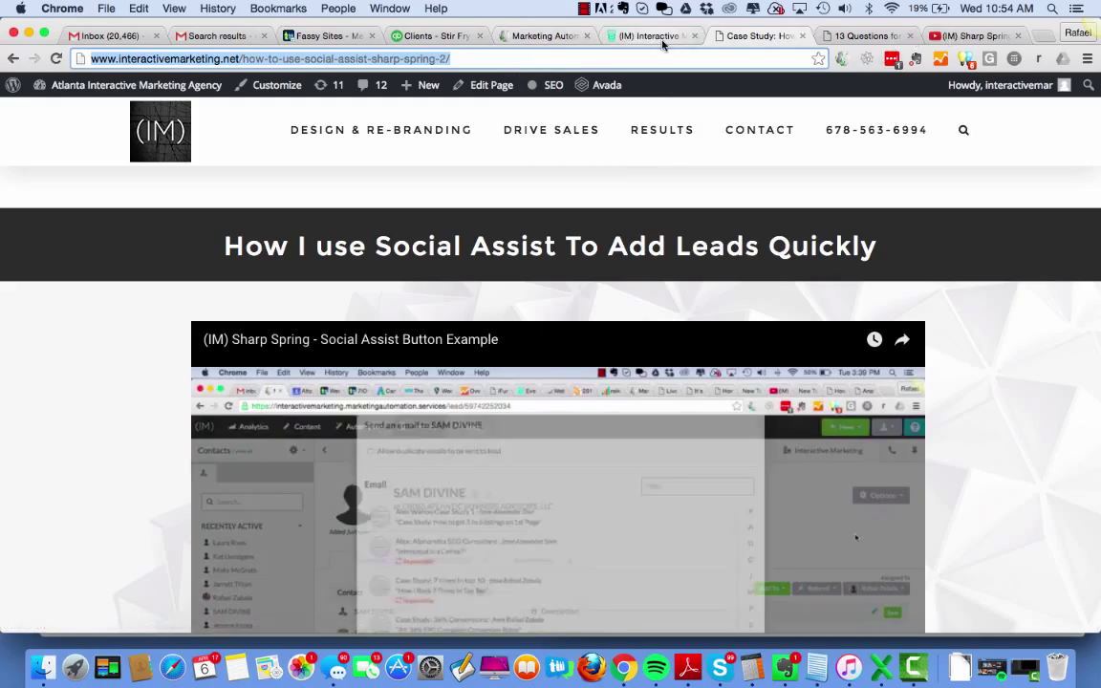
{"action": "left_click", "coordinate": [529, 36]}
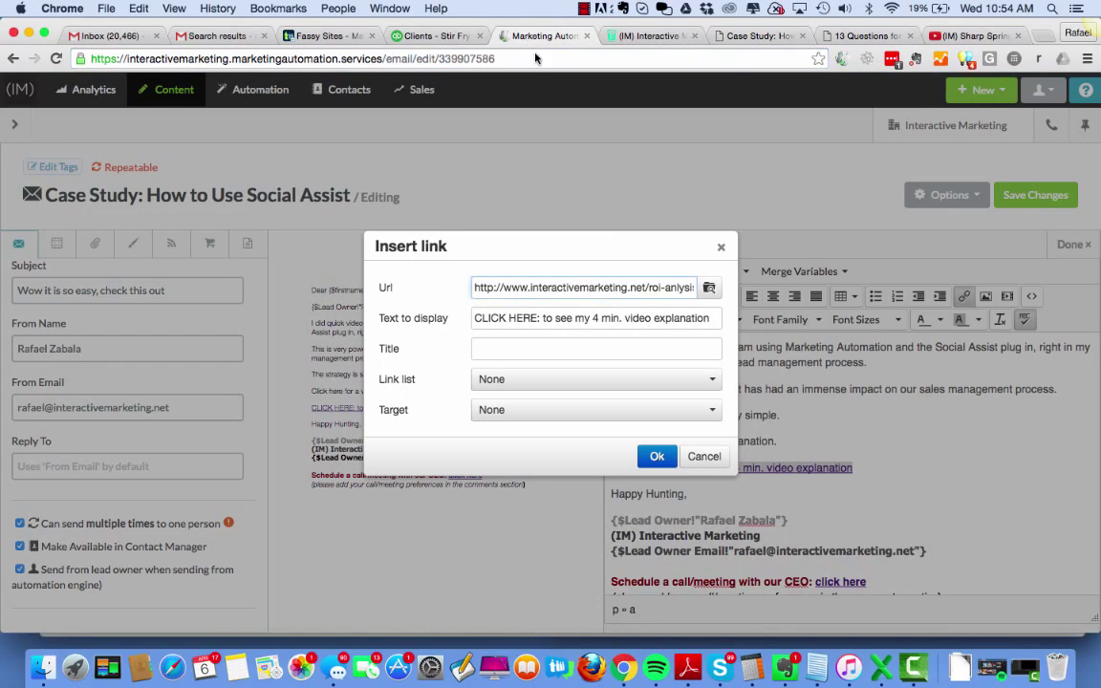
{"action": "triple_click", "coordinate": [596, 290]}
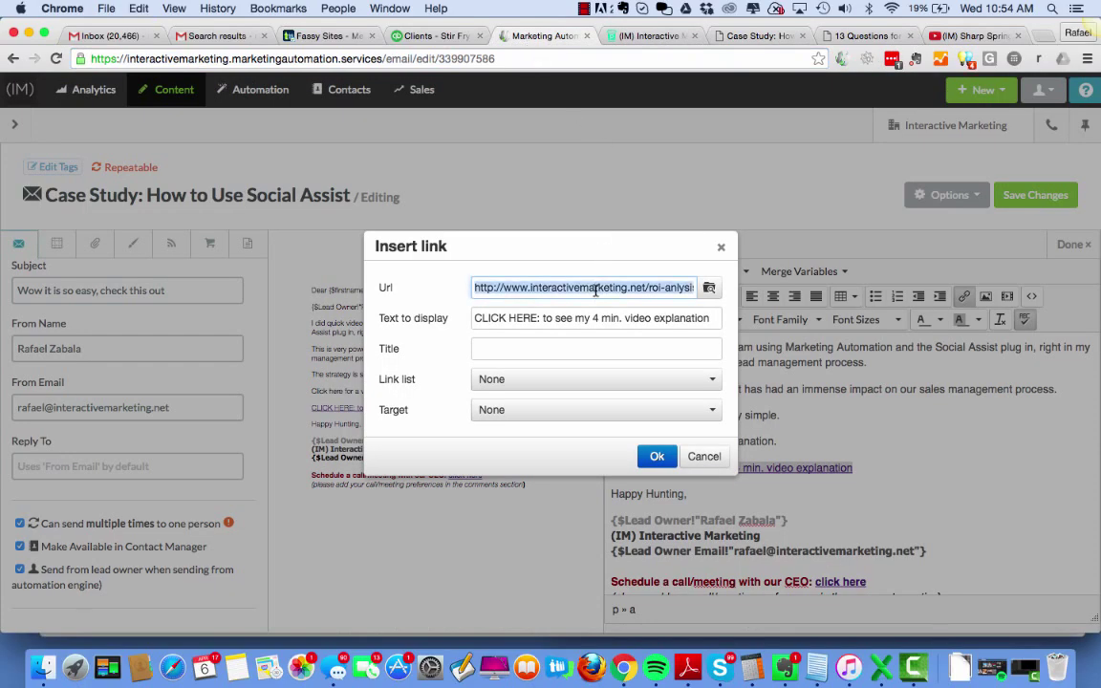
{"action": "type", "text": "http://www.interactivemarketing.net/how-to-use-social-assist-sharp-spring-2/"}
{"action": "left_click", "coordinate": [542, 318]}
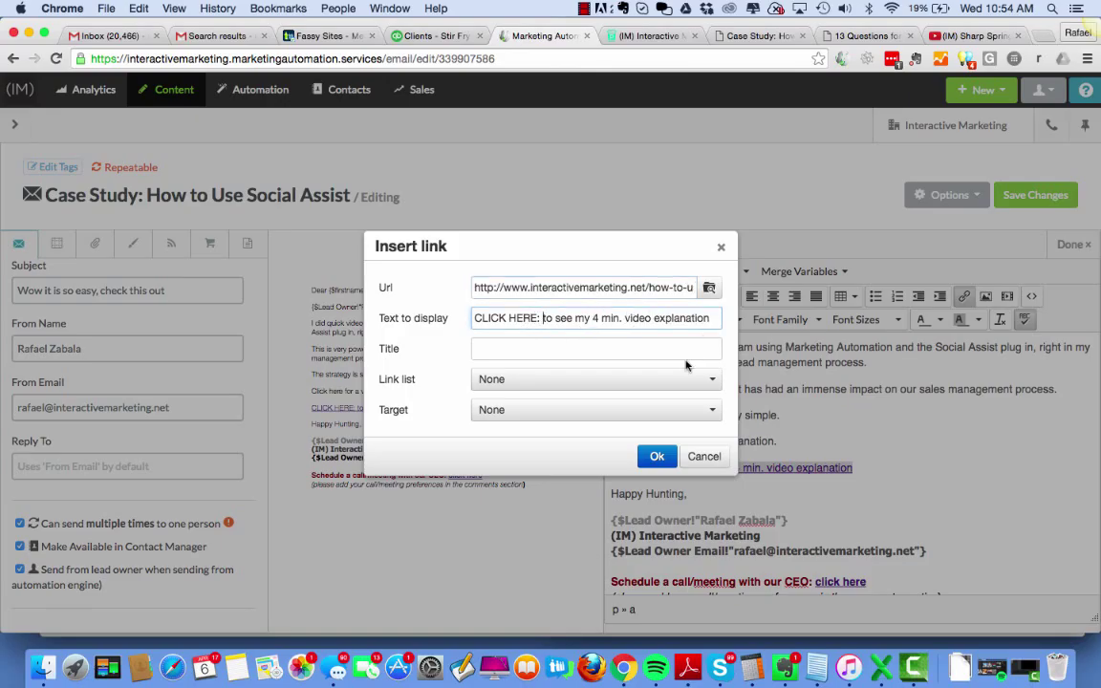
{"action": "left_click", "coordinate": [657, 458]}
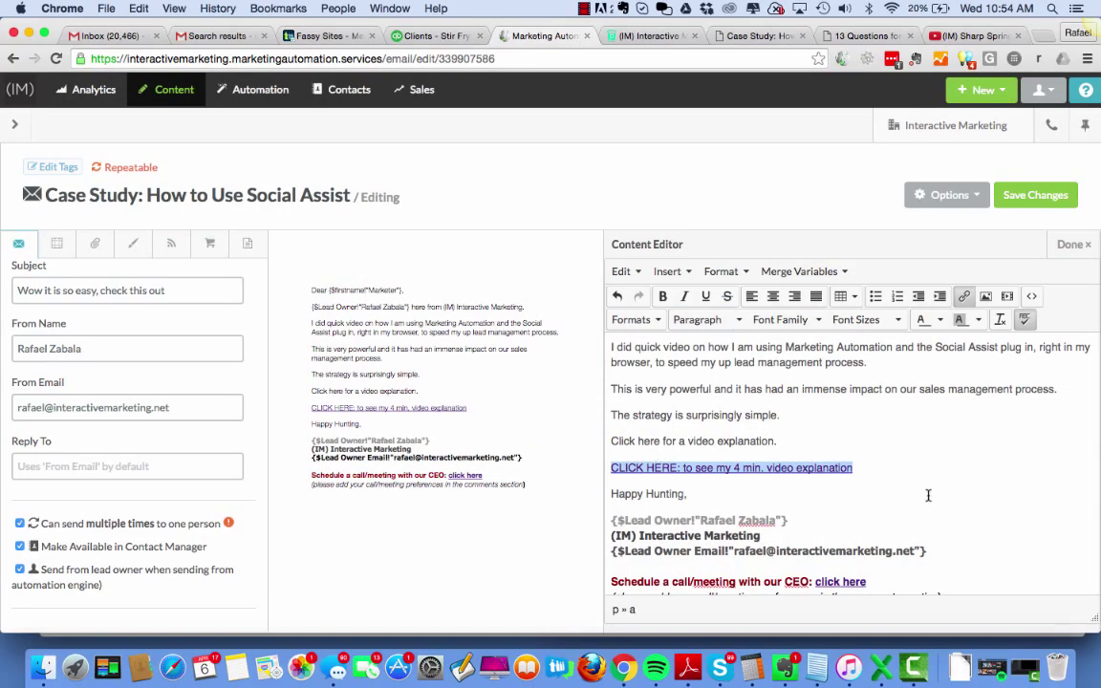
{"action": "left_click", "coordinate": [929, 493]}
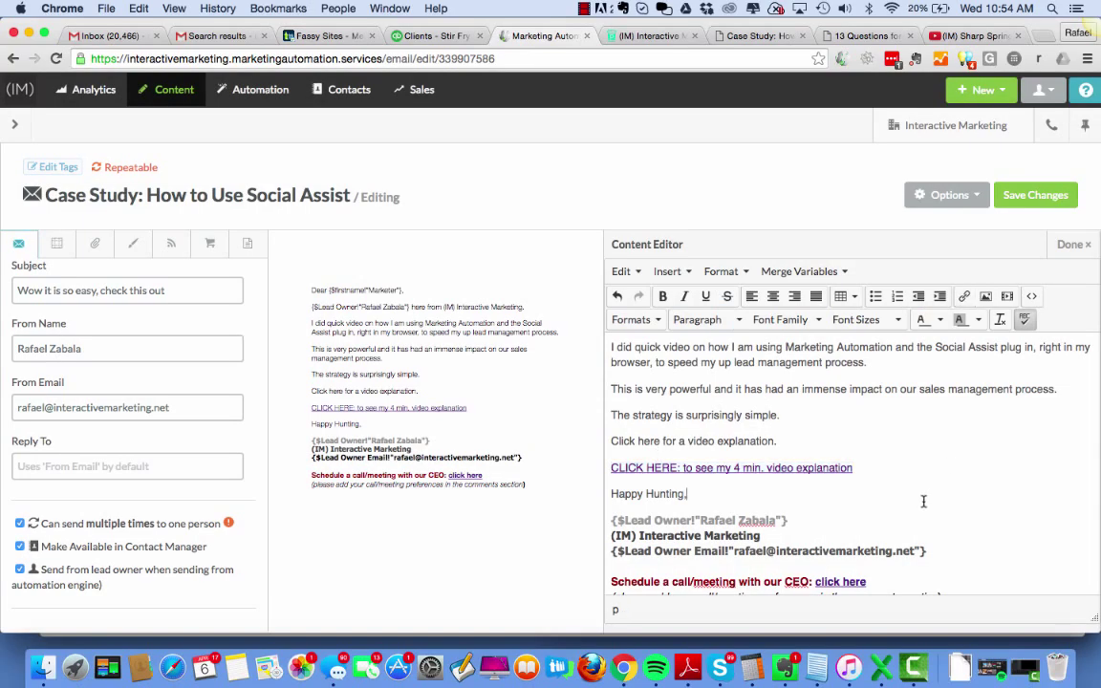
Finish editing the email content, save the email and dismiss the notification
{"action": "left_click", "coordinate": [1071, 245]}
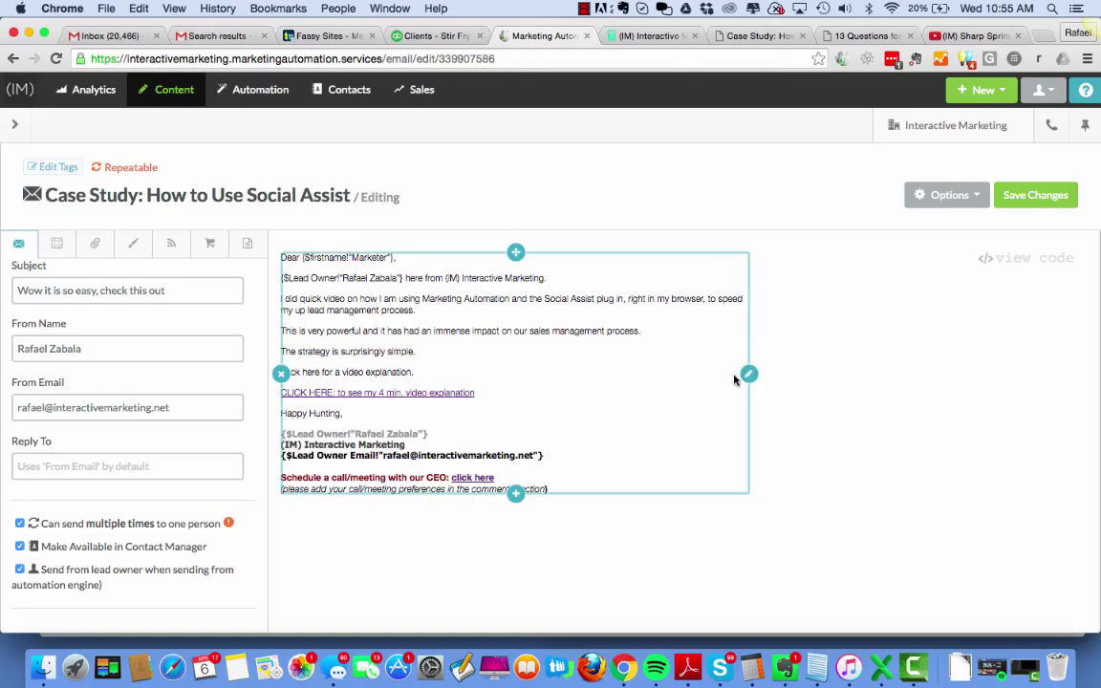
{"action": "left_click", "coordinate": [1023, 196]}
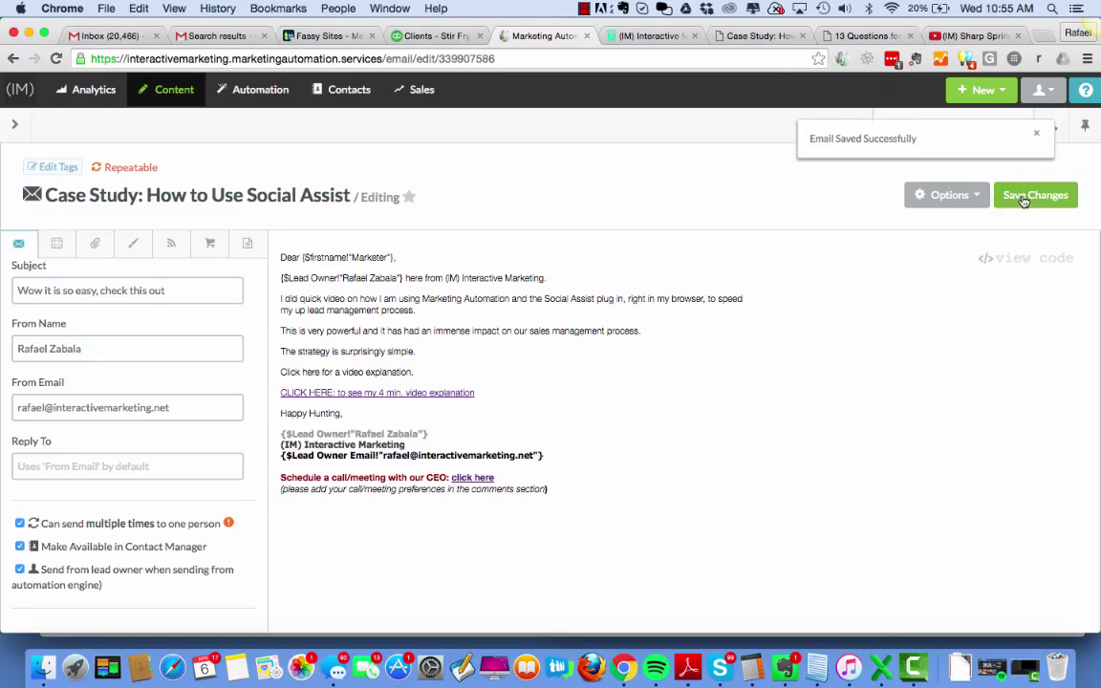
{"action": "left_click", "coordinate": [1036, 135]}
{"action": "mouse_move", "coordinate": [404, 98]}
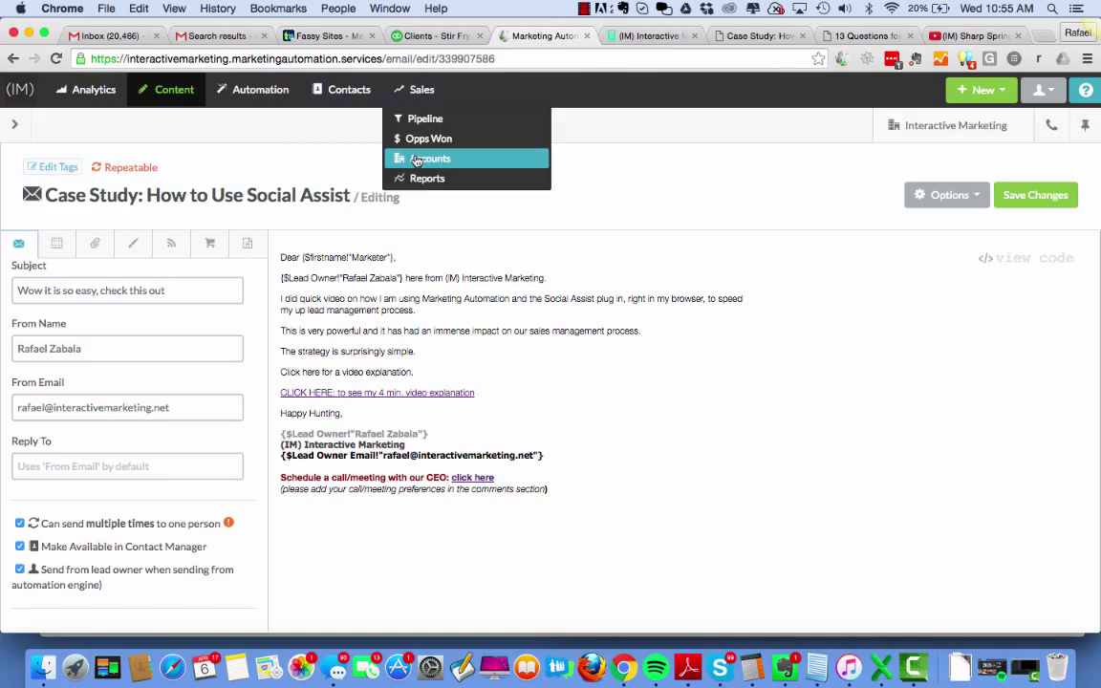
Open the Contact Manager and display the record of the contact at TM Leadership
{"action": "mouse_move", "coordinate": [445, 102]}
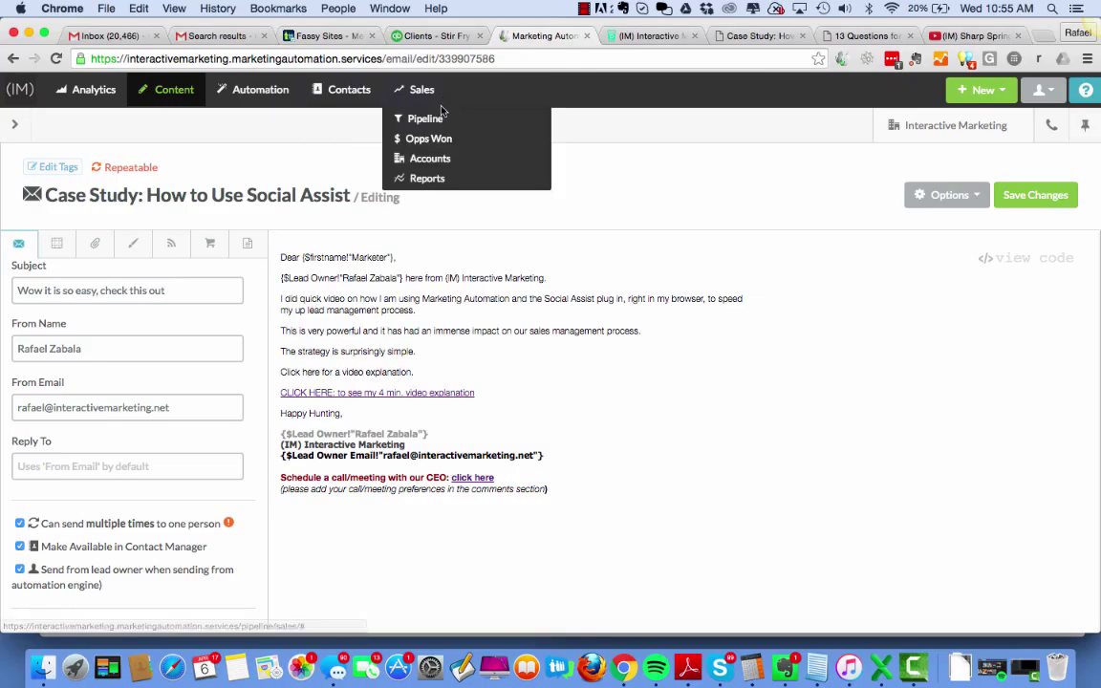
{"action": "mouse_move", "coordinate": [330, 93]}
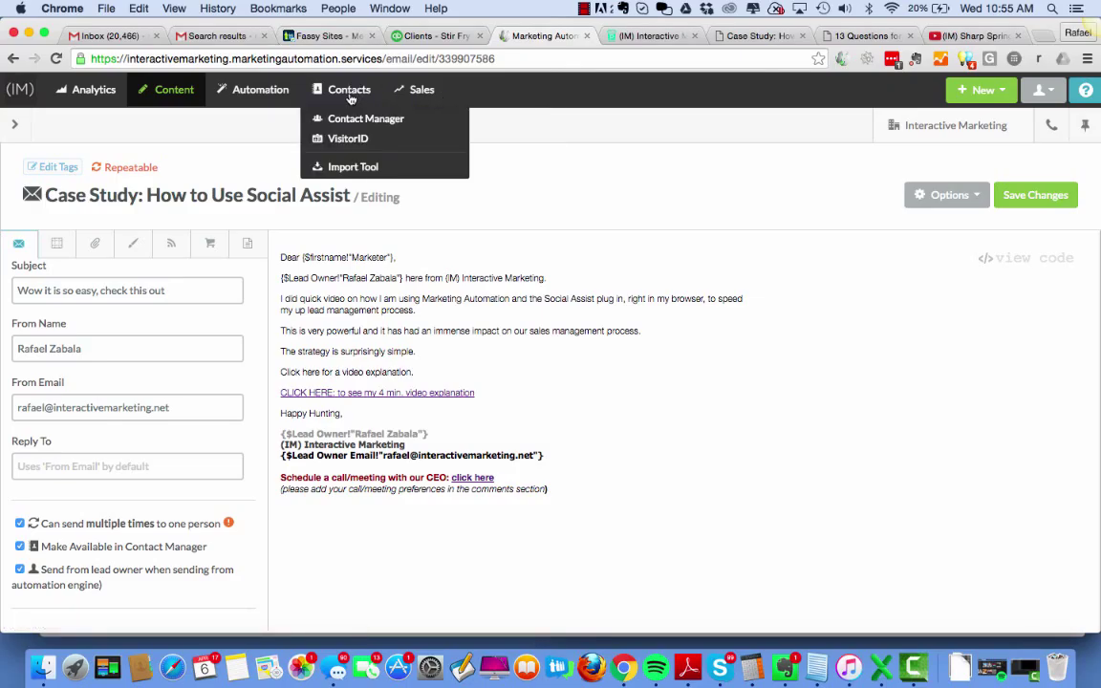
{"action": "left_click", "coordinate": [352, 126]}
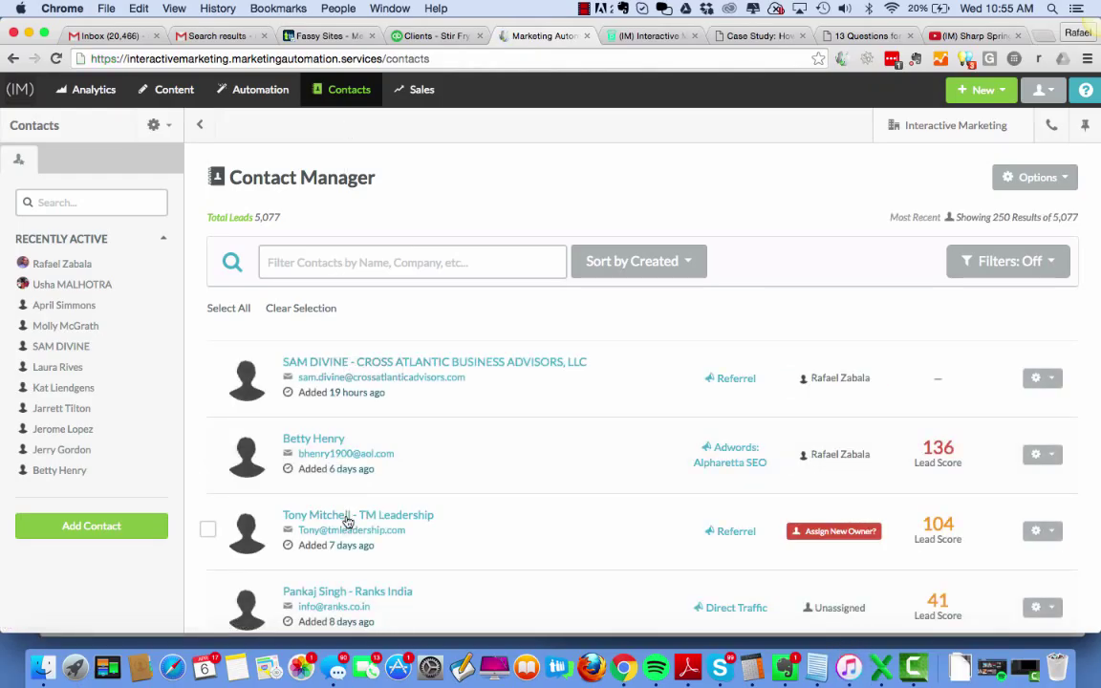
{"action": "left_click", "coordinate": [348, 517]}
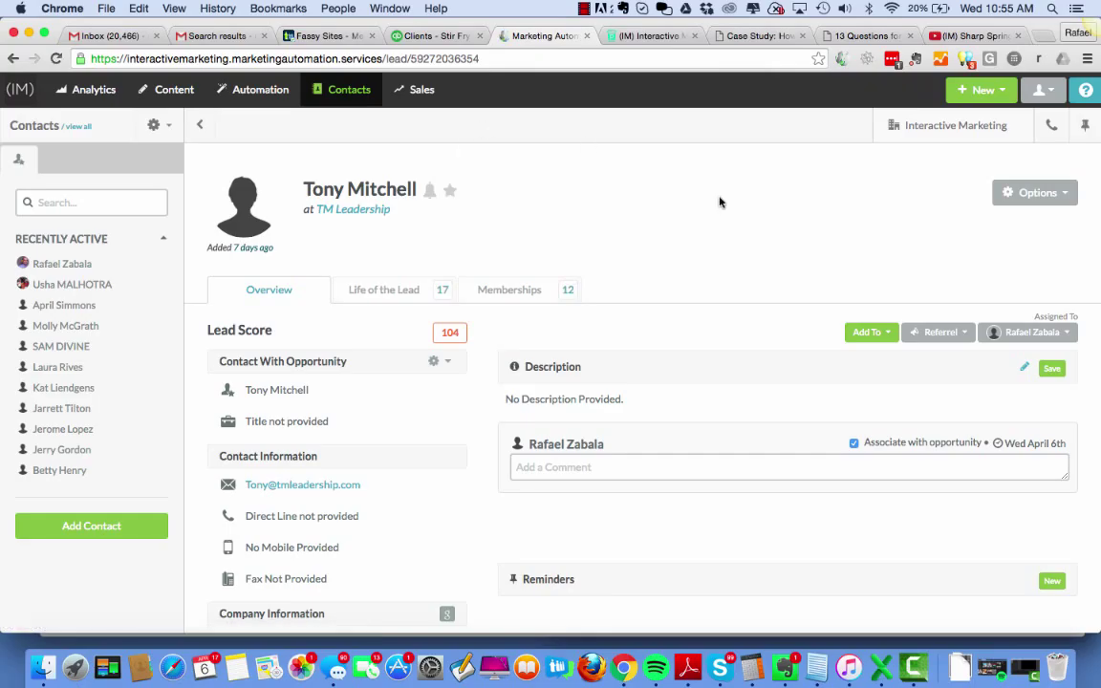
Review the lead's timeline events, examining the March 22, 25 and 31 website visits and how the contact was added
{"action": "left_click", "coordinate": [411, 291]}
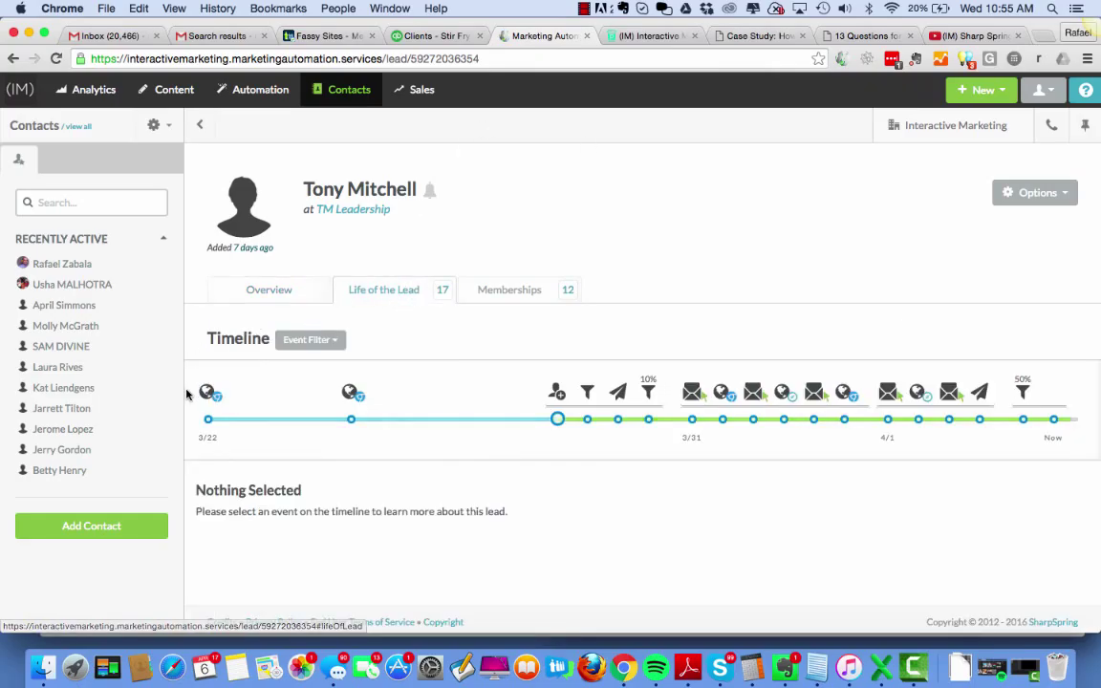
{"action": "left_click", "coordinate": [353, 395]}
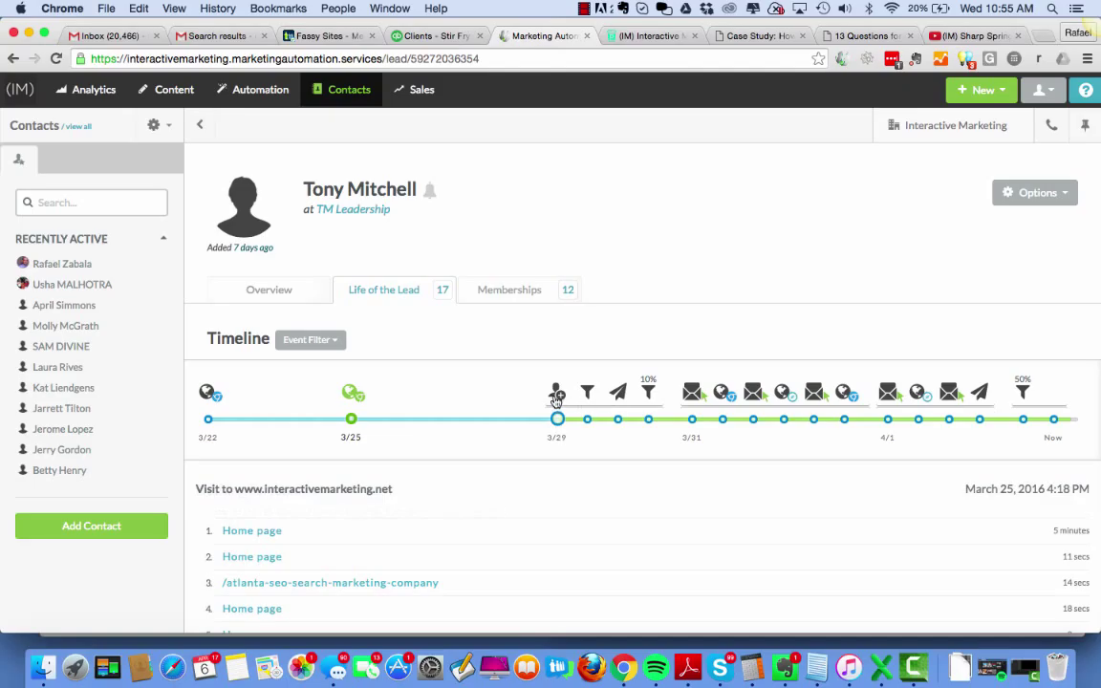
{"action": "left_click", "coordinate": [556, 395]}
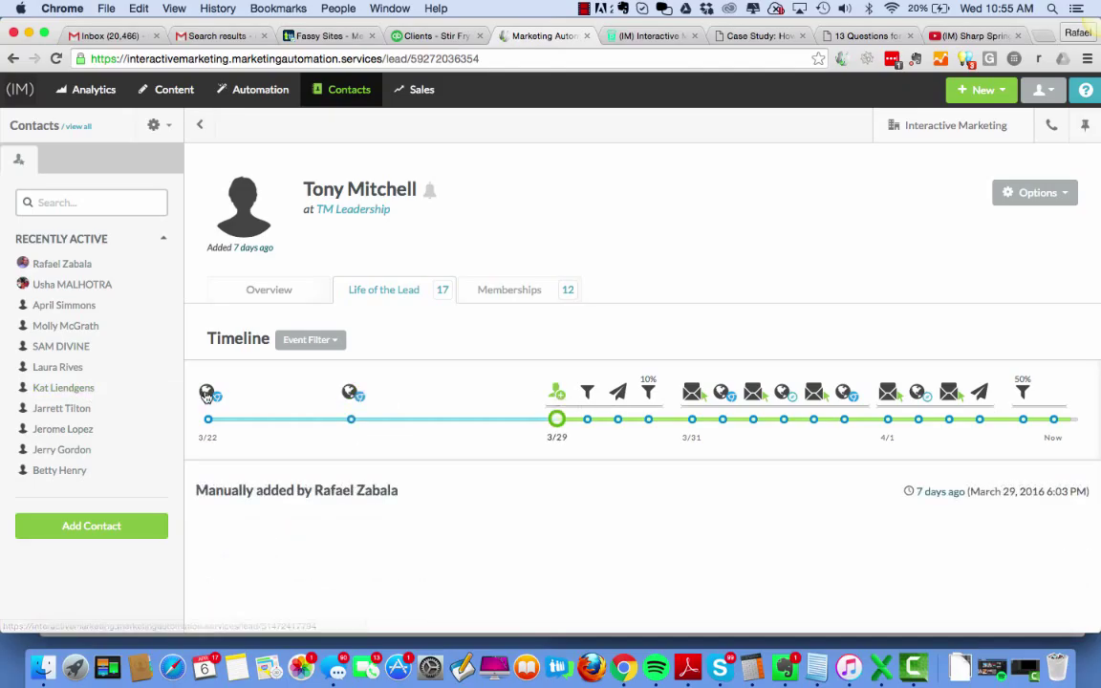
{"action": "left_click", "coordinate": [211, 395]}
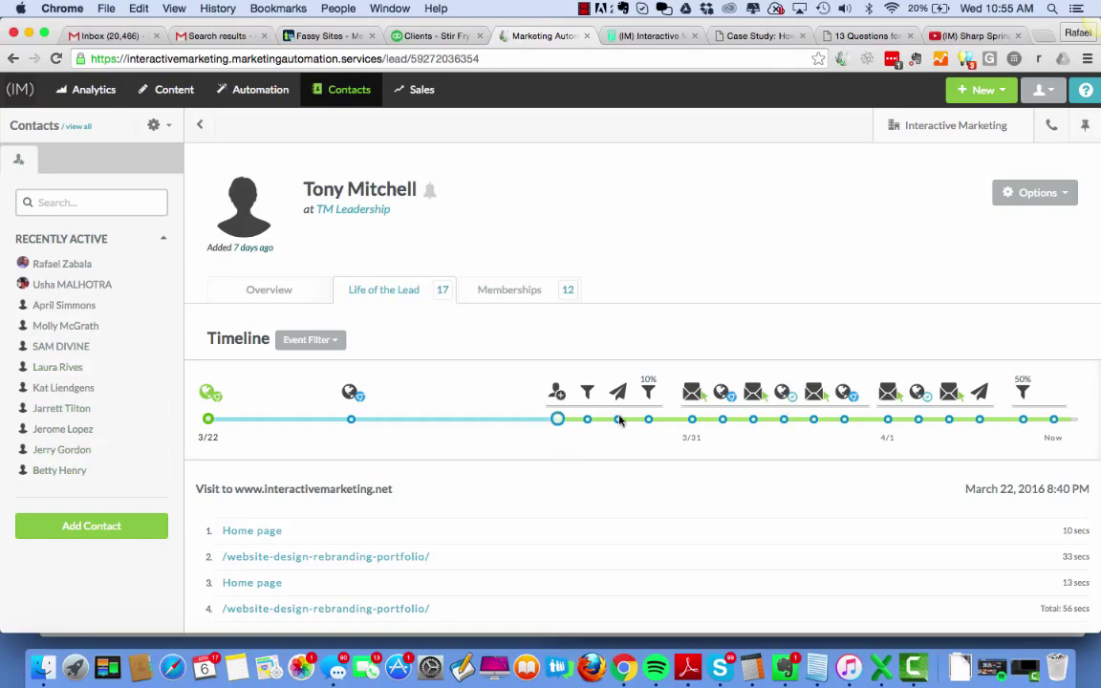
{"action": "left_click", "coordinate": [723, 391]}
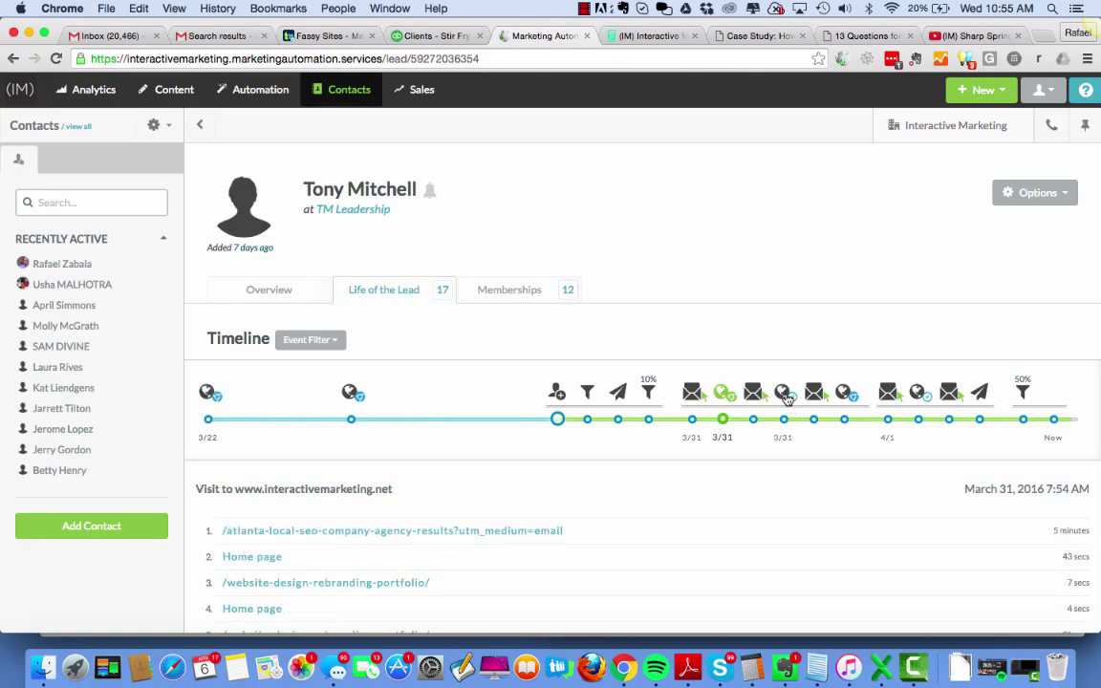
Prepare a smart email to the TM Leadership contact using "Case Study: How to Use Social Assist", filtering the emails by "social"
{"action": "left_click", "coordinate": [1060, 192]}
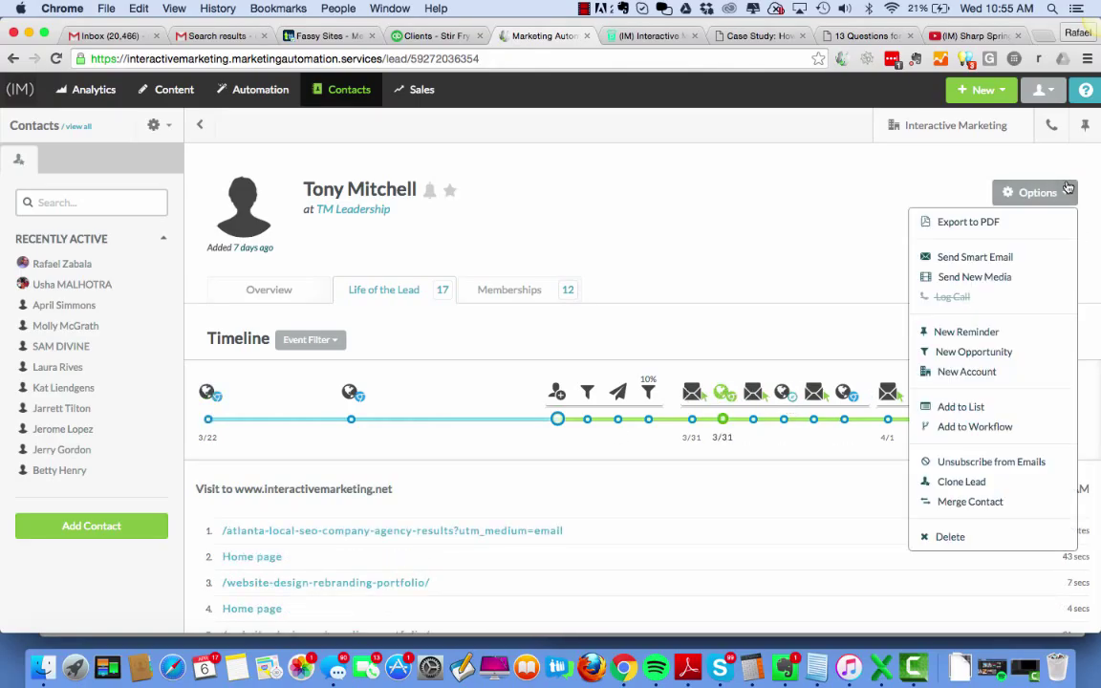
{"action": "left_click", "coordinate": [994, 258]}
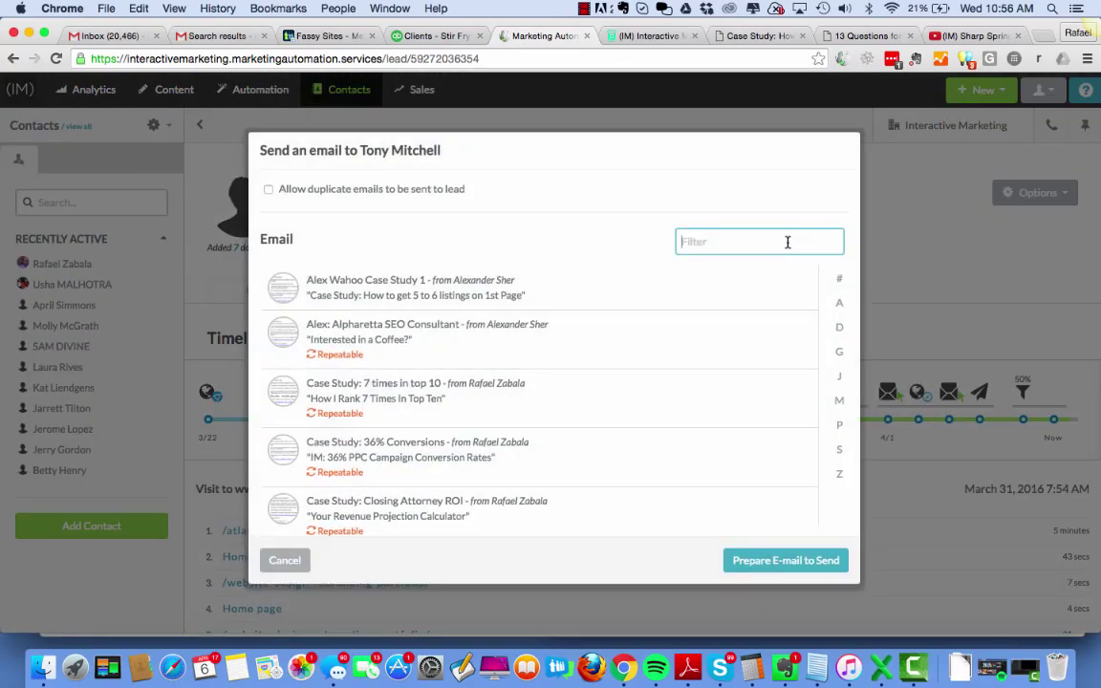
{"action": "type", "text": "case stu"}
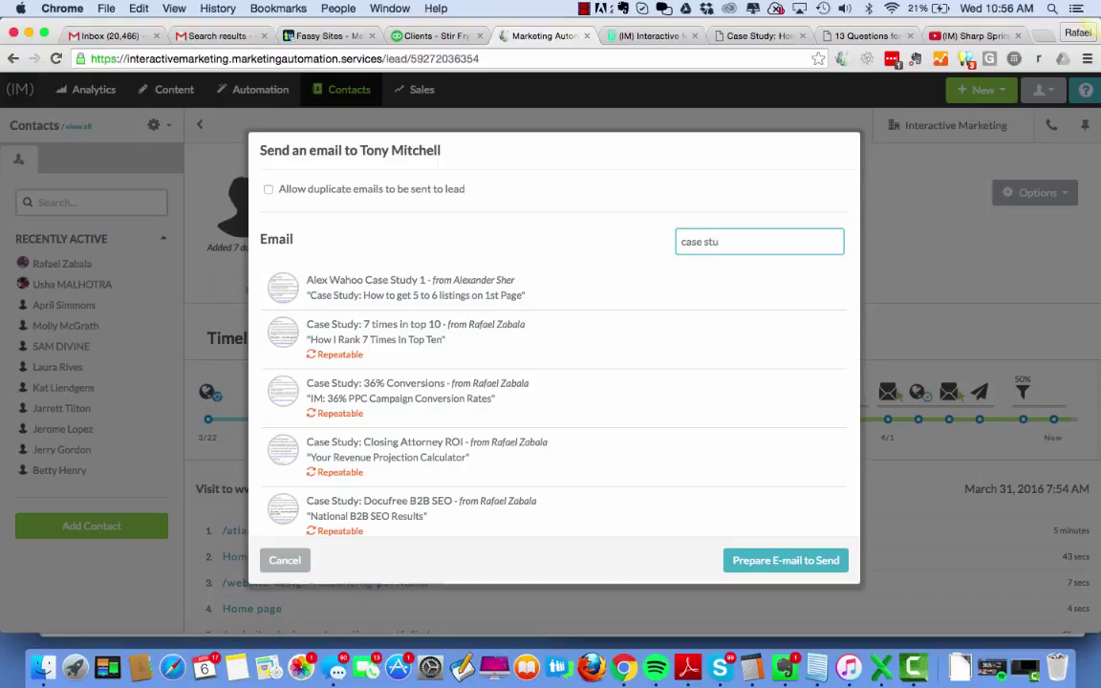
{"action": "key", "text": "BackSpace"}
{"action": "key", "text": "BackSpace"}
{"action": "key", "text": "BackSpace"}
{"action": "key", "text": "BackSpace"}
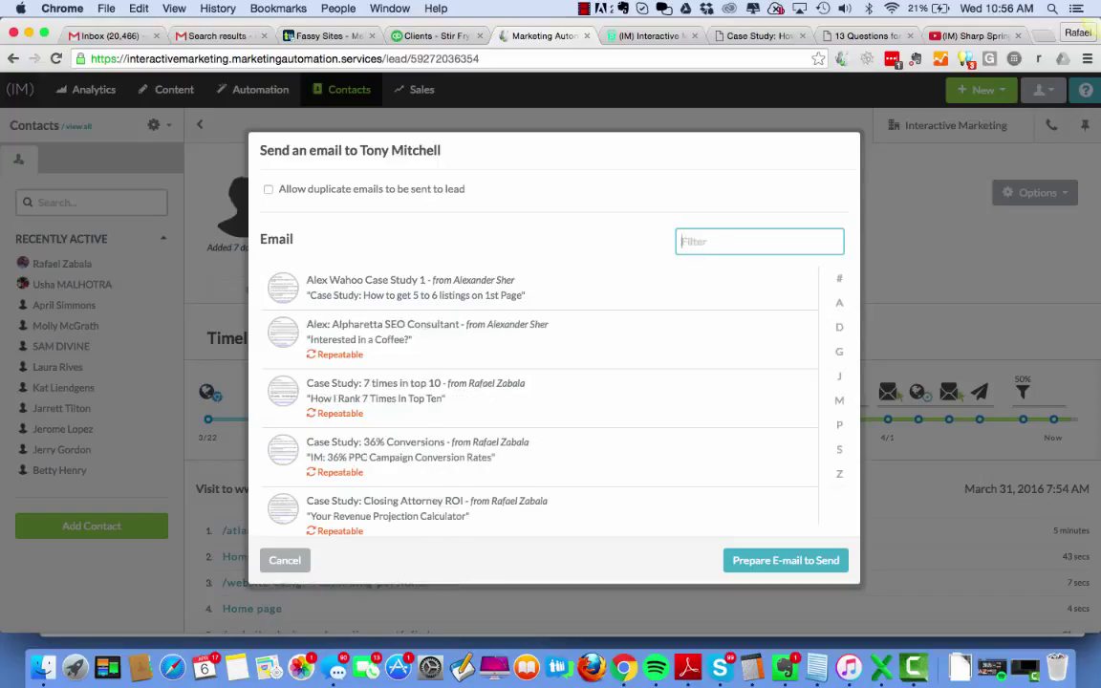
{"action": "type", "text": "social"}
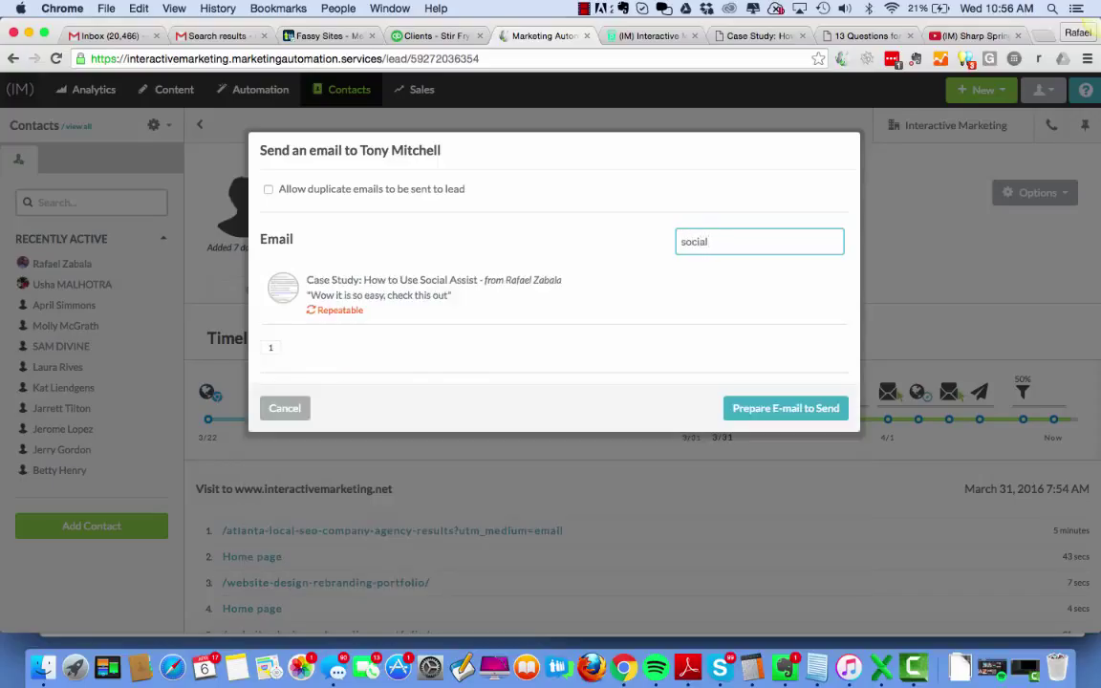
{"action": "left_click", "coordinate": [292, 291]}
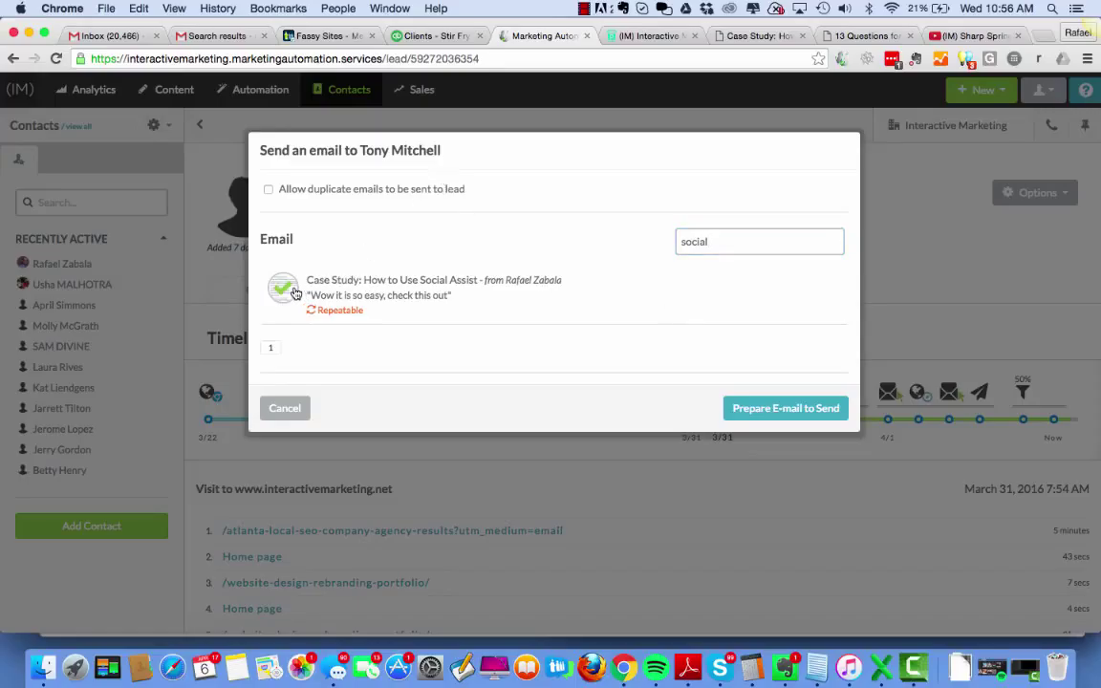
{"action": "left_click", "coordinate": [752, 418]}
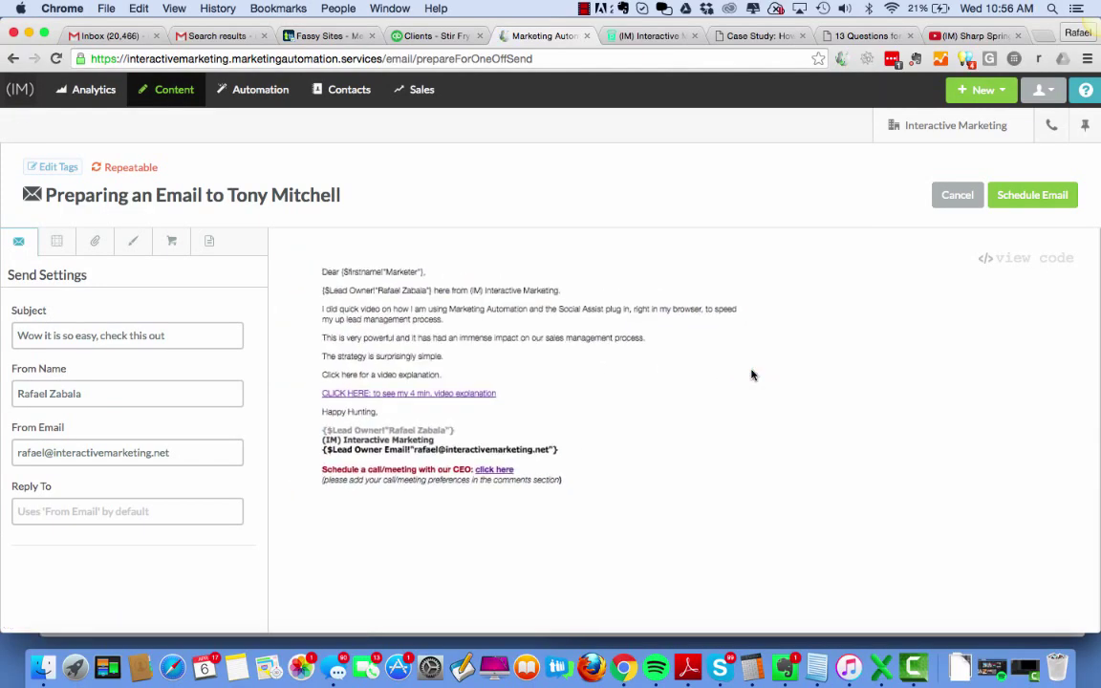
Replace the introduction line with "Thank you so much for your time yesterday... It was wonderful to connect in person and get to learn about your goals."
{"action": "left_click", "coordinate": [751, 374]}
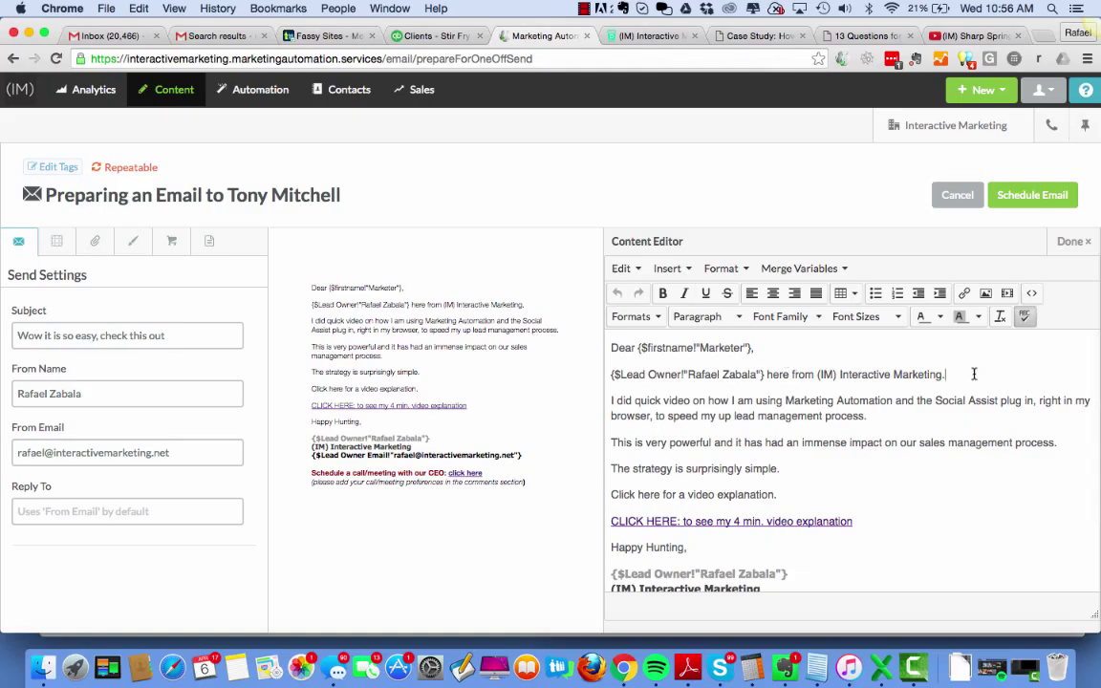
{"action": "left_click_drag", "start_coordinate": [974, 374], "coordinate": [612, 375]}
{"action": "type", "text": "Tha"}
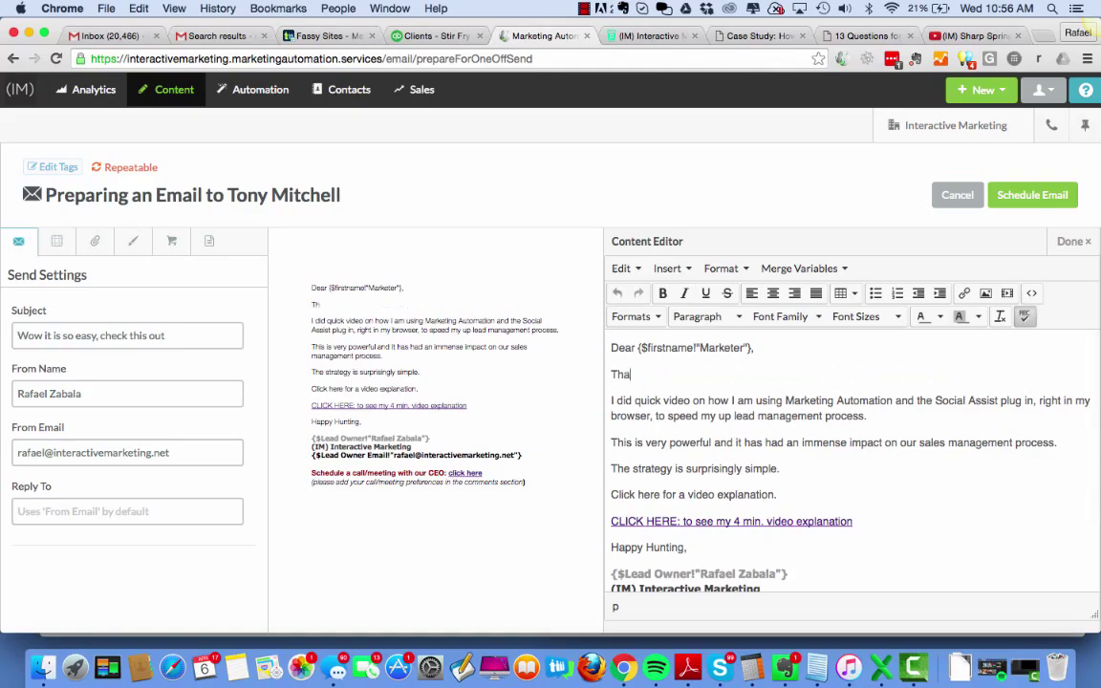
{"action": "type", "text": "nk you so much "}
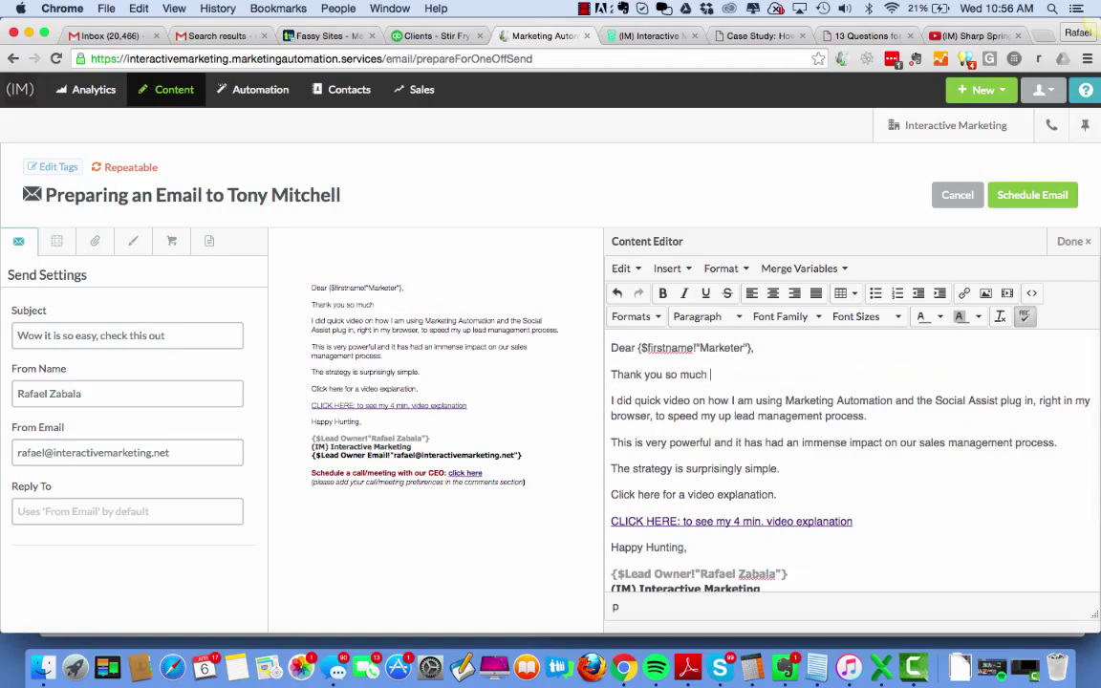
{"action": "type", "text": "for your time yesterday.."}
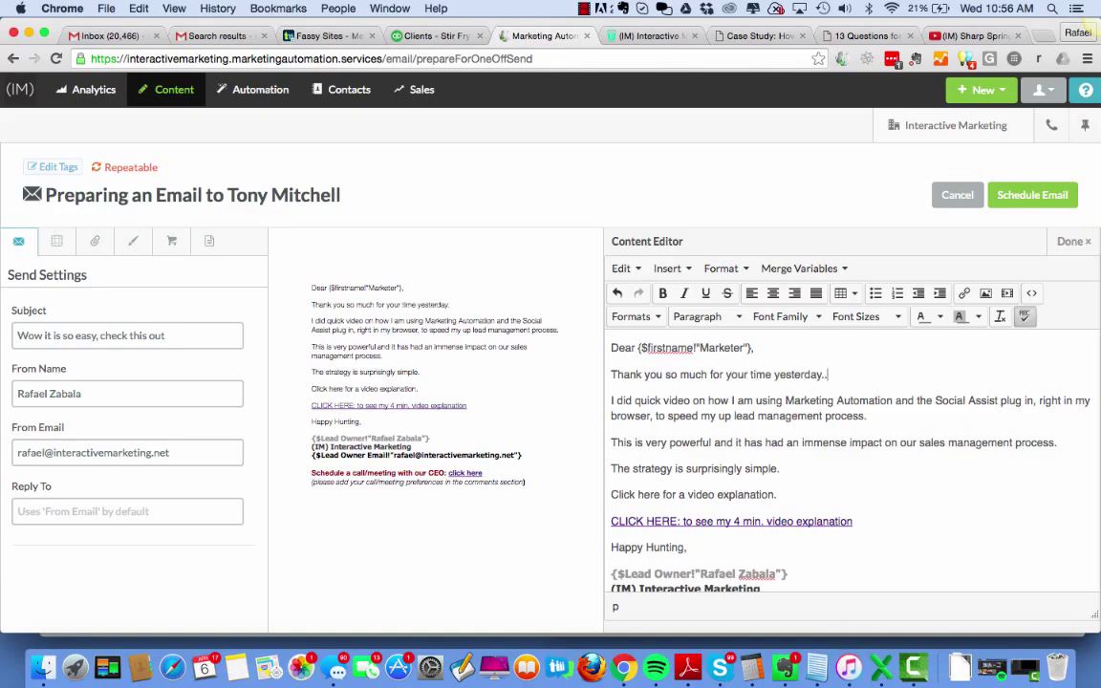
{"action": "type", "text": ". It was wonderful to connect i"}
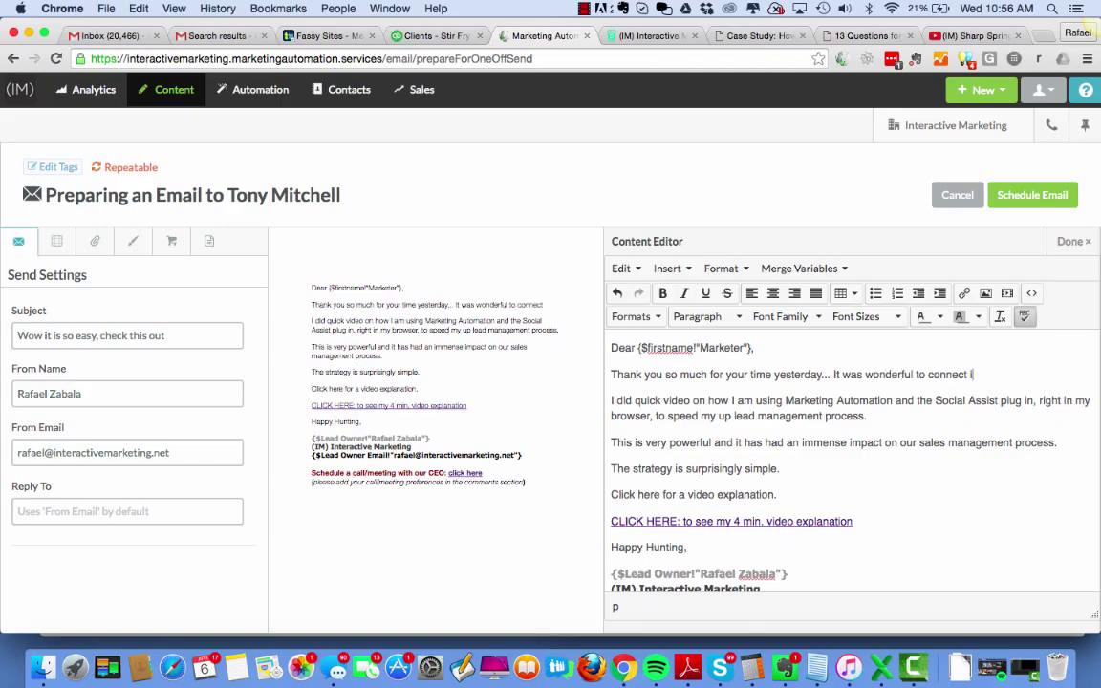
{"action": "type", "text": "n person and get"}
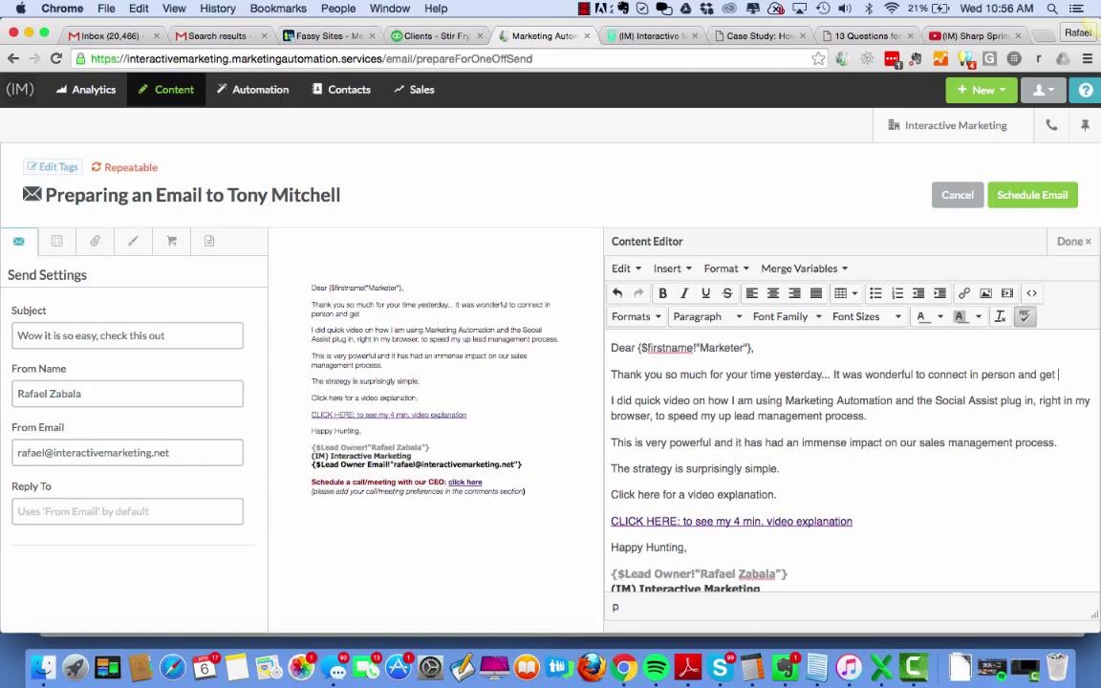
{"action": "type", "text": " t learn a"}
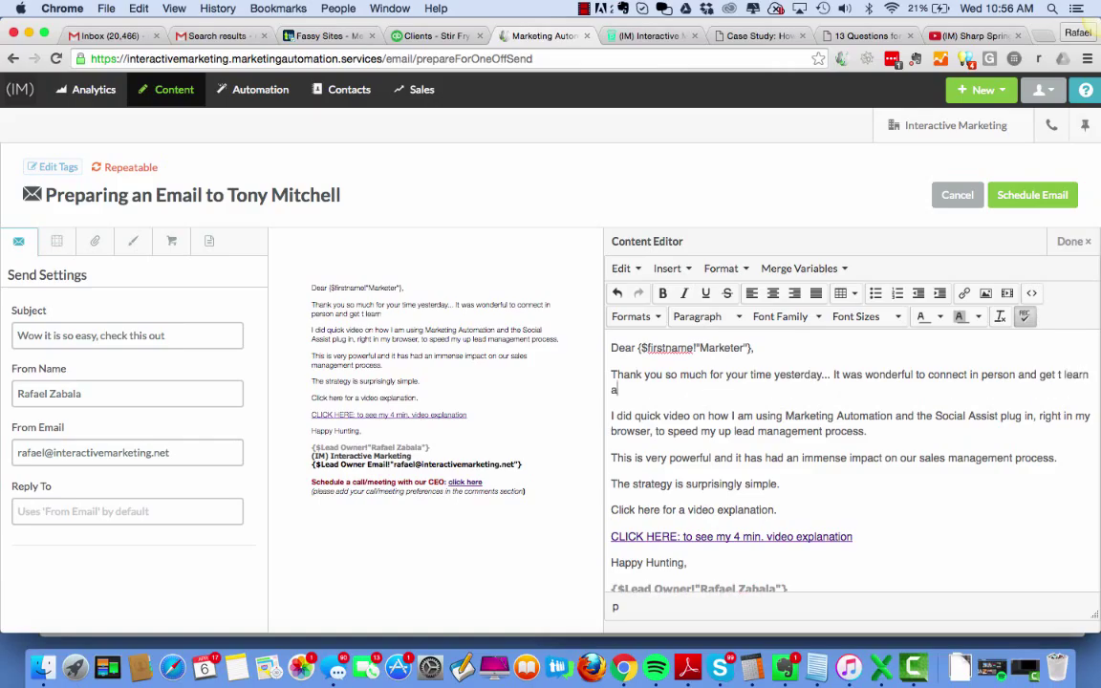
{"action": "type", "text": "bout your goals."}
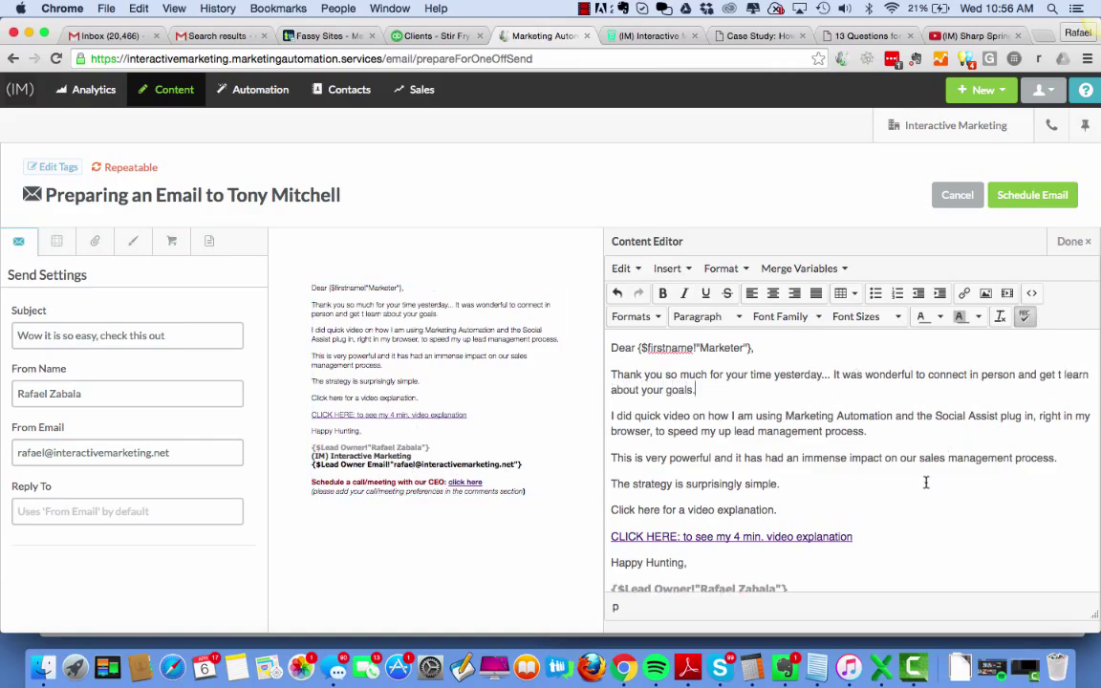
{"action": "left_click", "coordinate": [1061, 376]}
{"action": "type", "text": "o"}
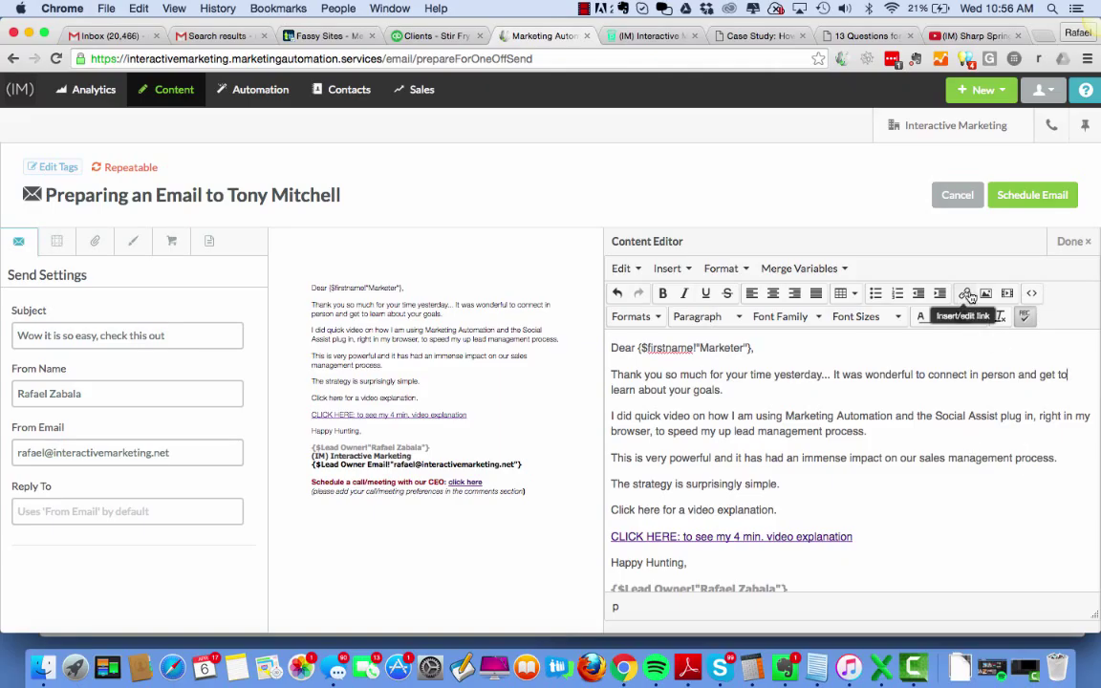
Finish editing the content and send the email to the TM Leadership contact as soon as possible
{"action": "left_click", "coordinate": [1087, 242]}
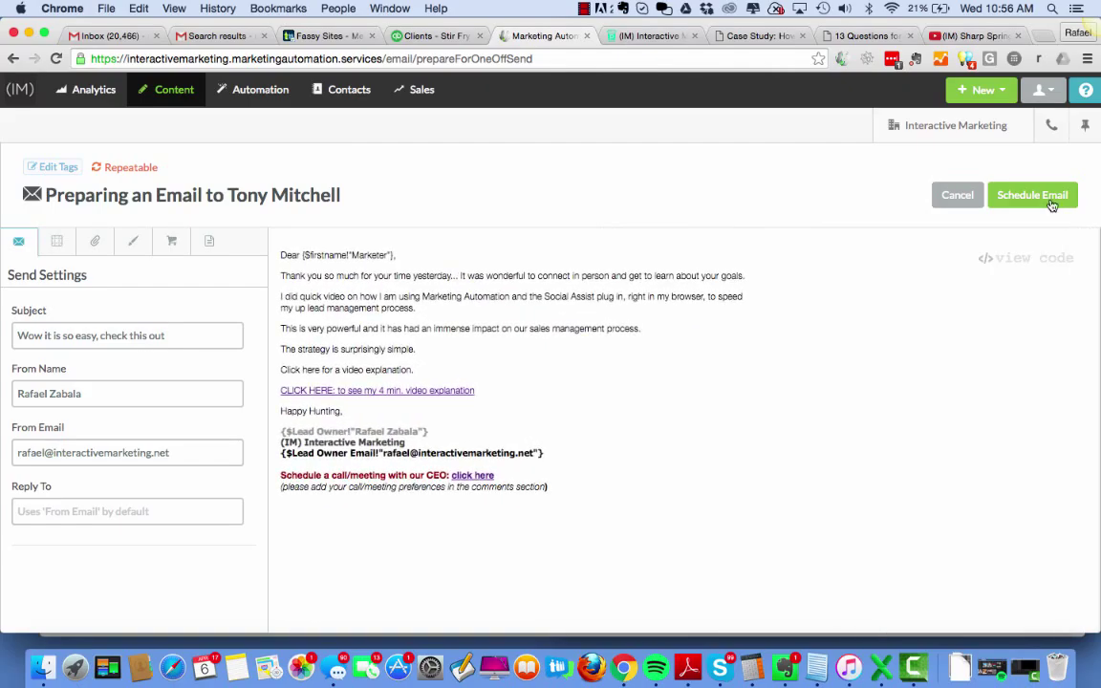
{"action": "left_click", "coordinate": [1051, 199]}
{"action": "left_click", "coordinate": [269, 194]}
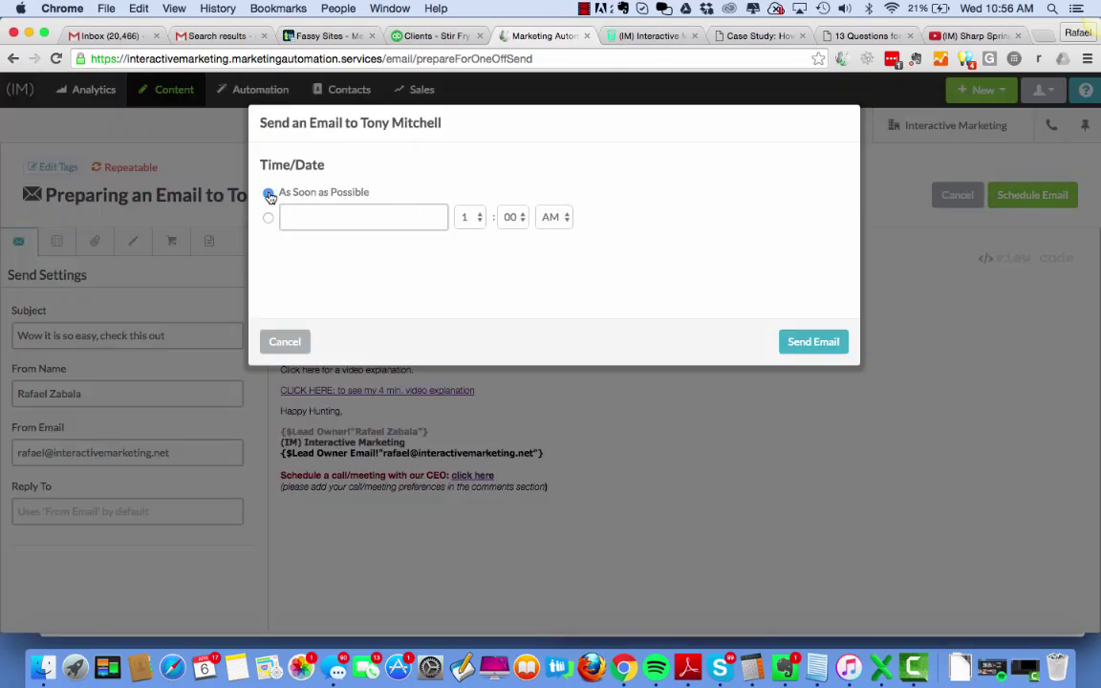
{"action": "left_click", "coordinate": [810, 347]}
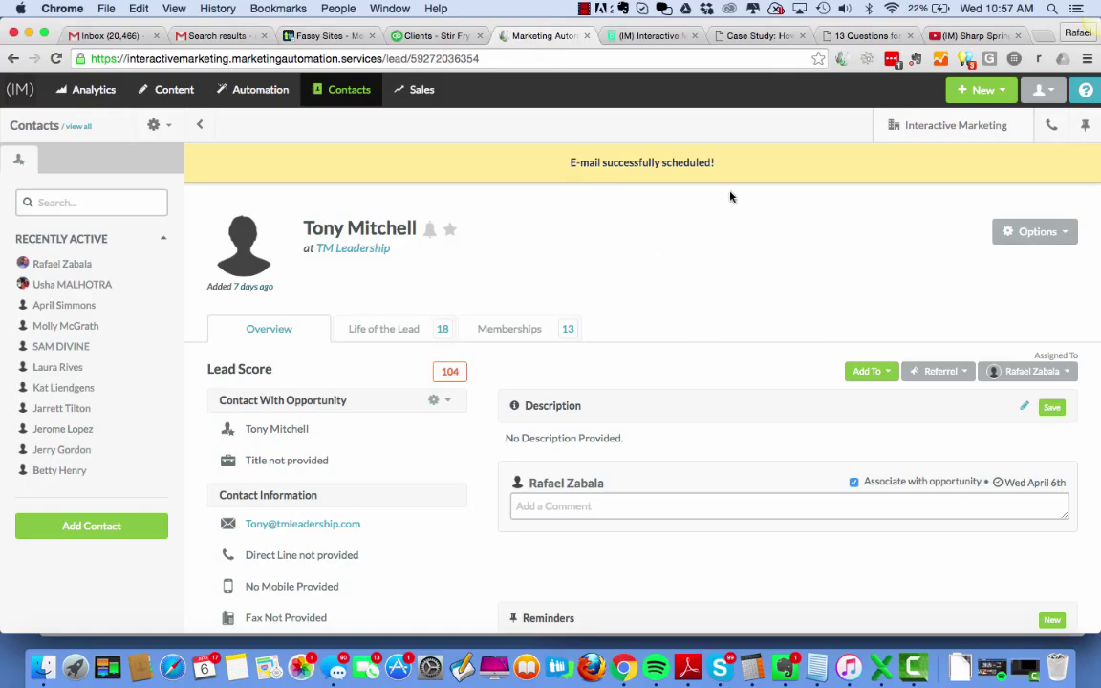
Prepare the "Case Study: How to Use Social Assist" smart email for the fourth recently active contact, at Crestwood Technology Group
{"action": "left_click", "coordinate": [68, 331]}
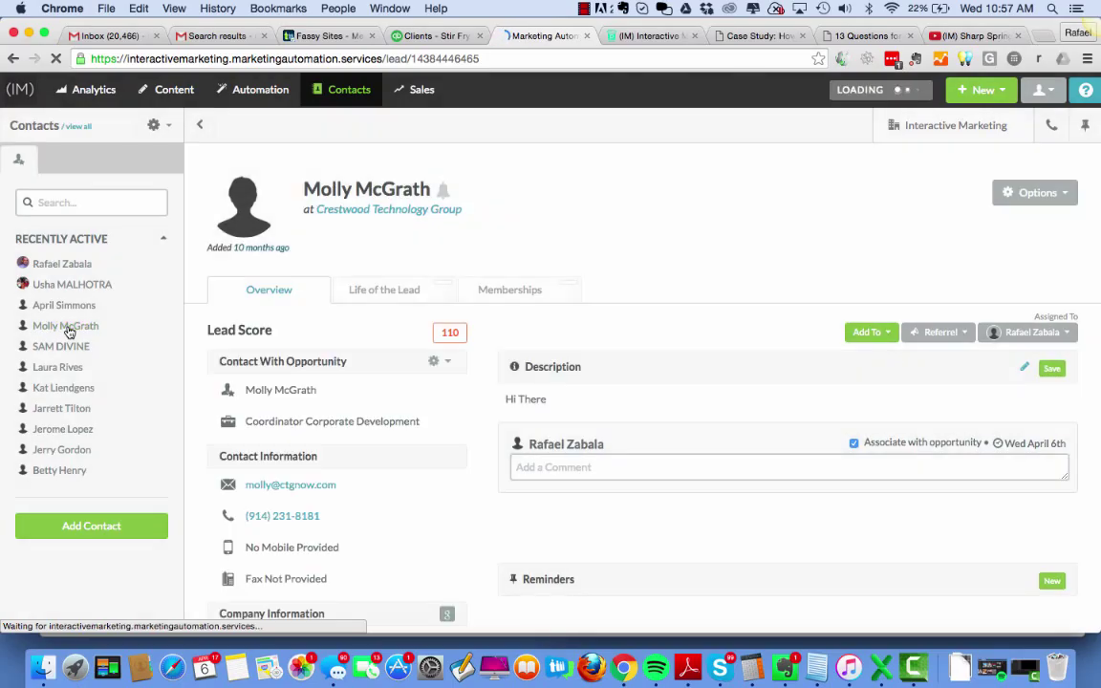
{"action": "left_click", "coordinate": [1066, 194]}
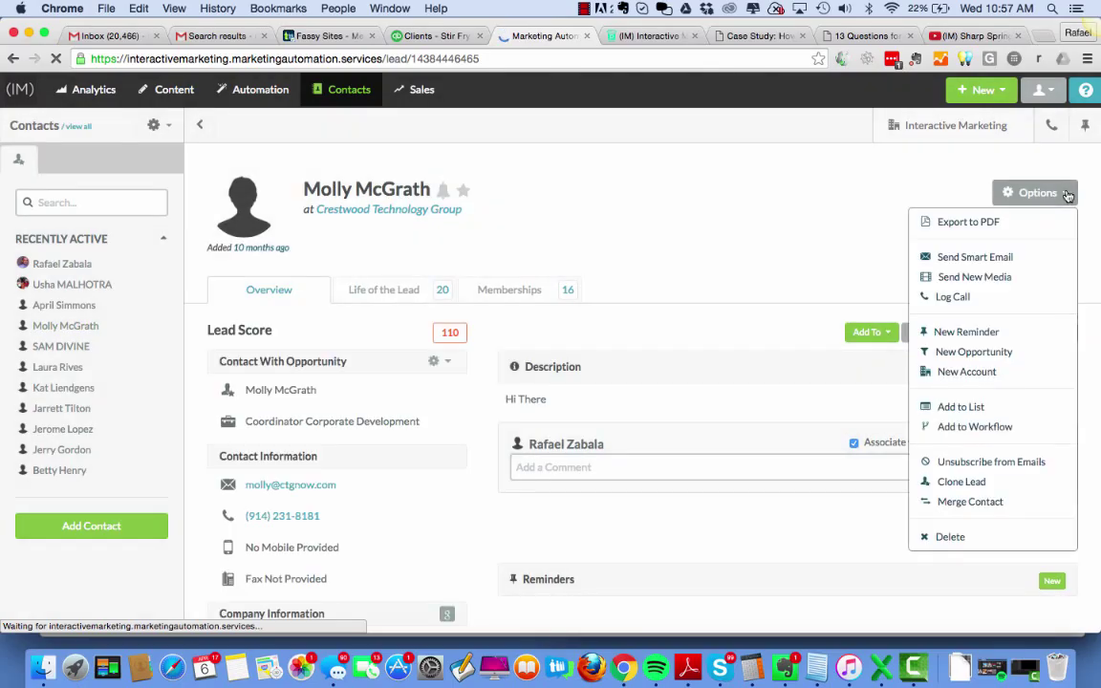
{"action": "left_click", "coordinate": [967, 259]}
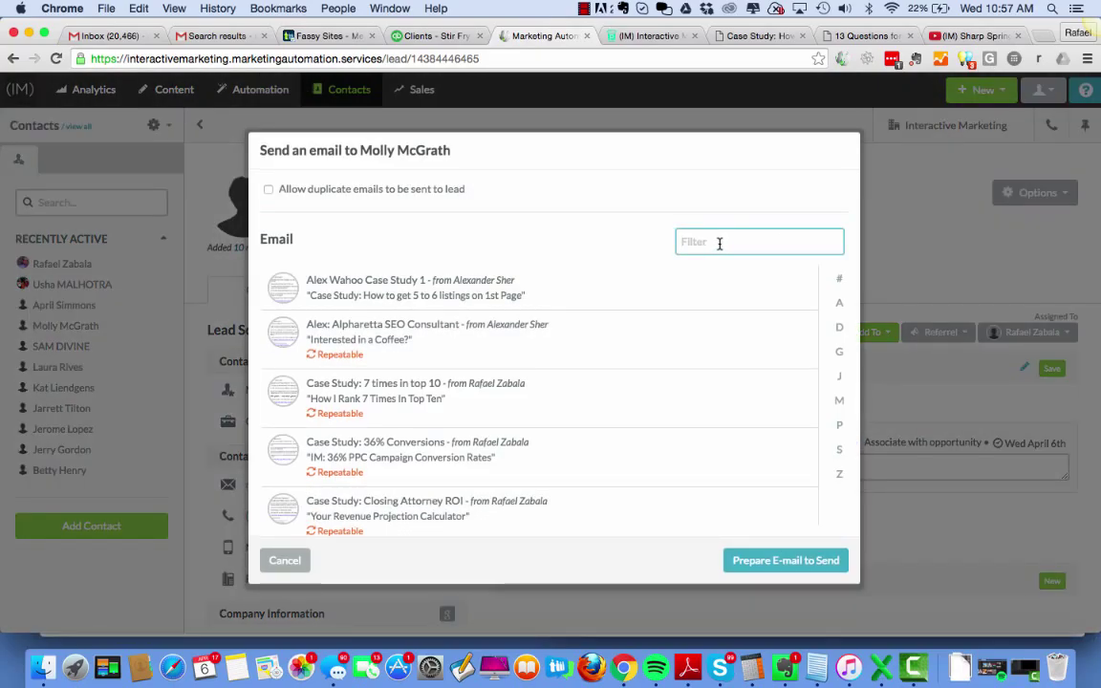
{"action": "type", "text": "sho"}
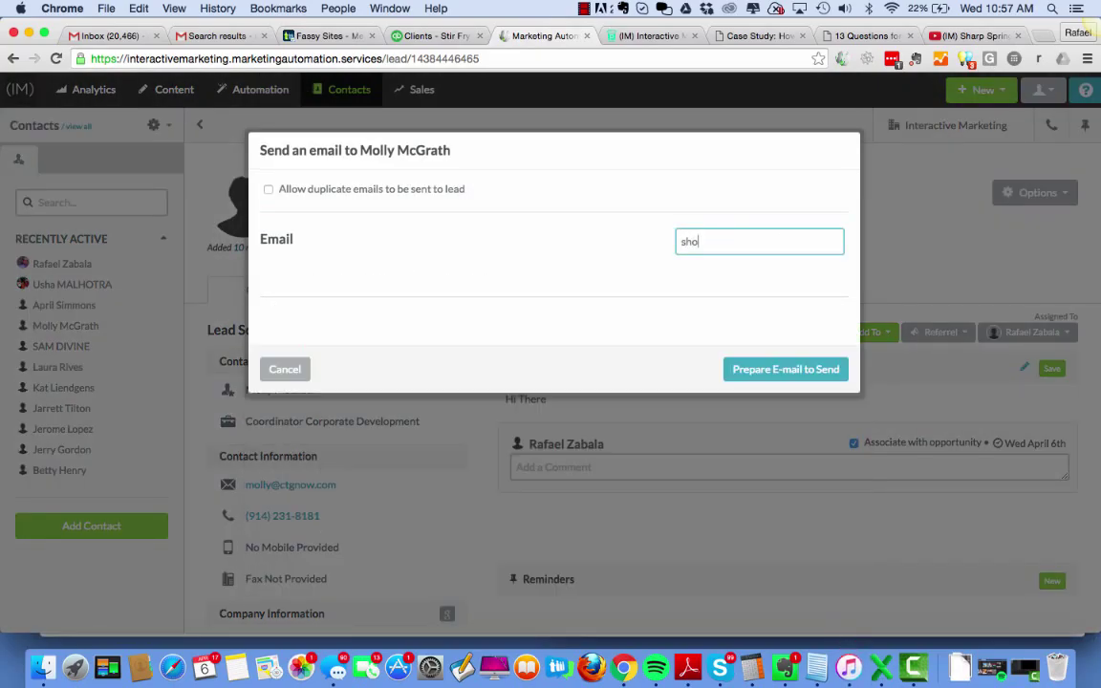
{"action": "key", "text": "BackSpace"}
{"action": "key", "text": "BackSpace"}
{"action": "type", "text": "ocial"}
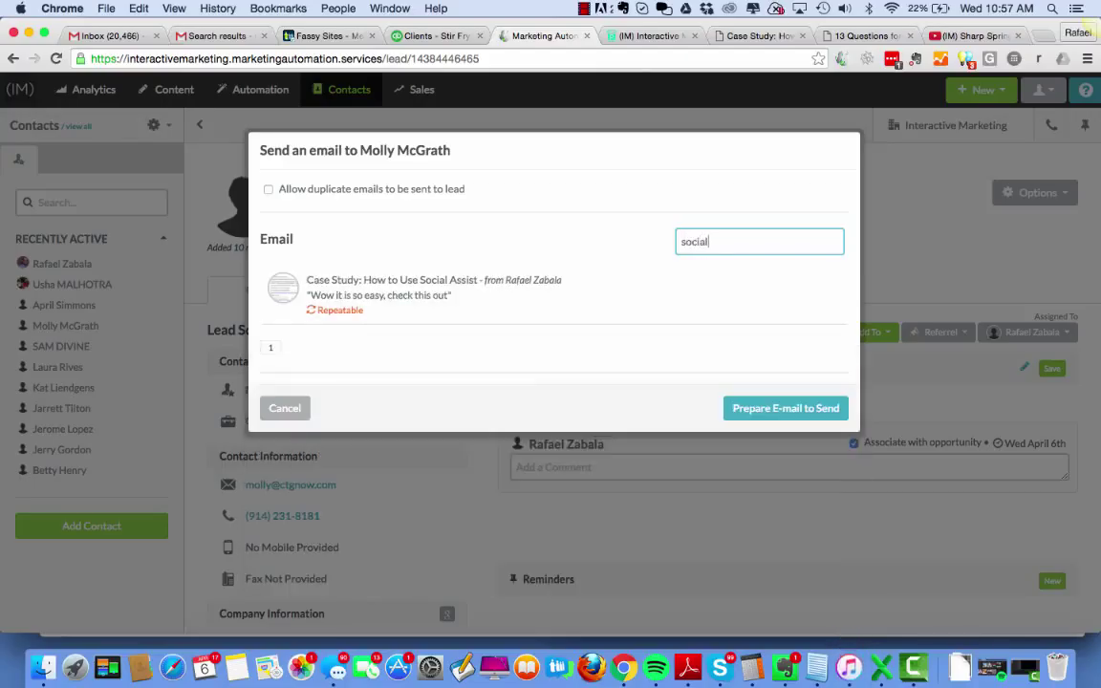
{"action": "left_click", "coordinate": [283, 287]}
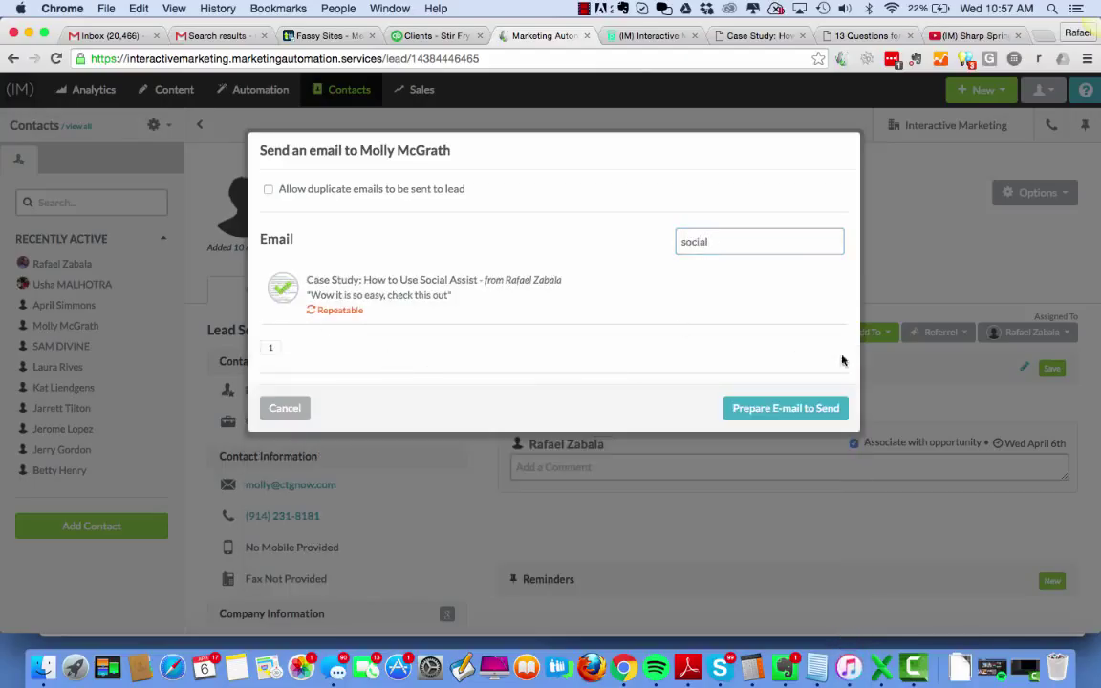
{"action": "left_click", "coordinate": [781, 410]}
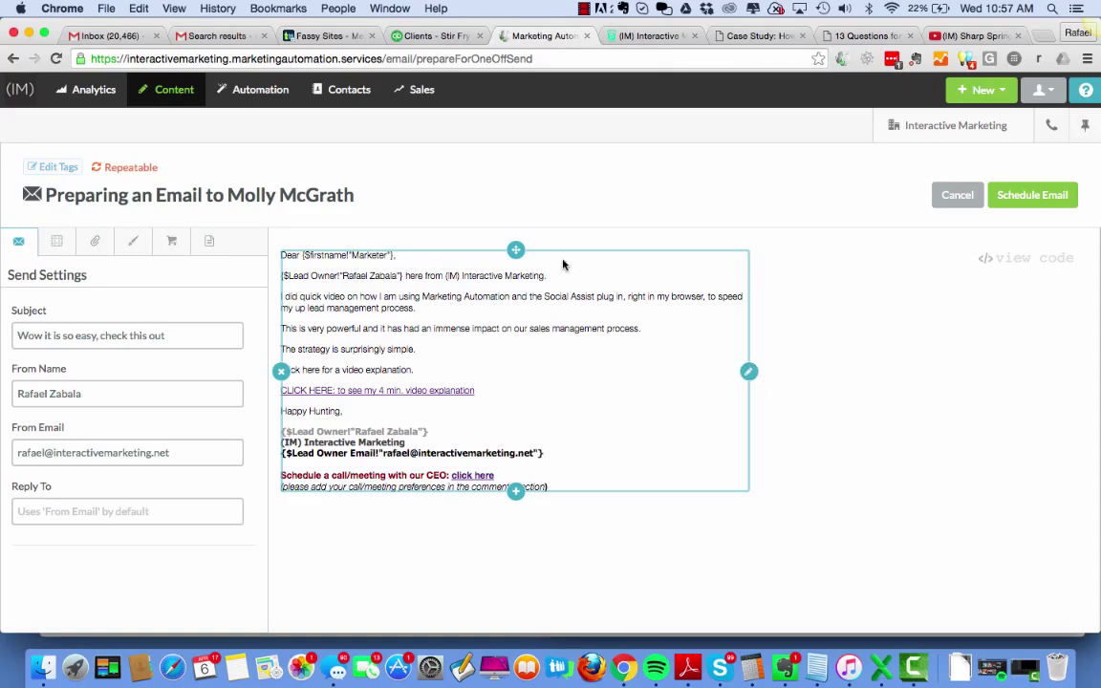
Replace the introduction line below the greeting with "How is it going?", leaving no blank line above it
{"action": "left_click", "coordinate": [748, 371]}
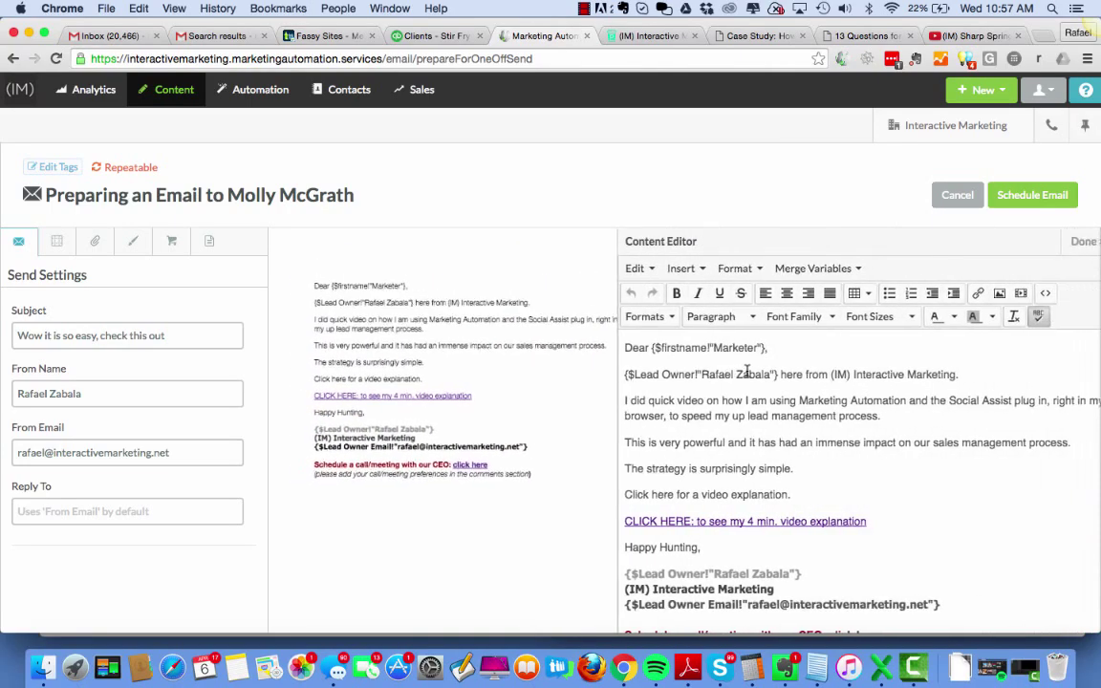
{"action": "left_click_drag", "start_coordinate": [946, 374], "coordinate": [541, 369]}
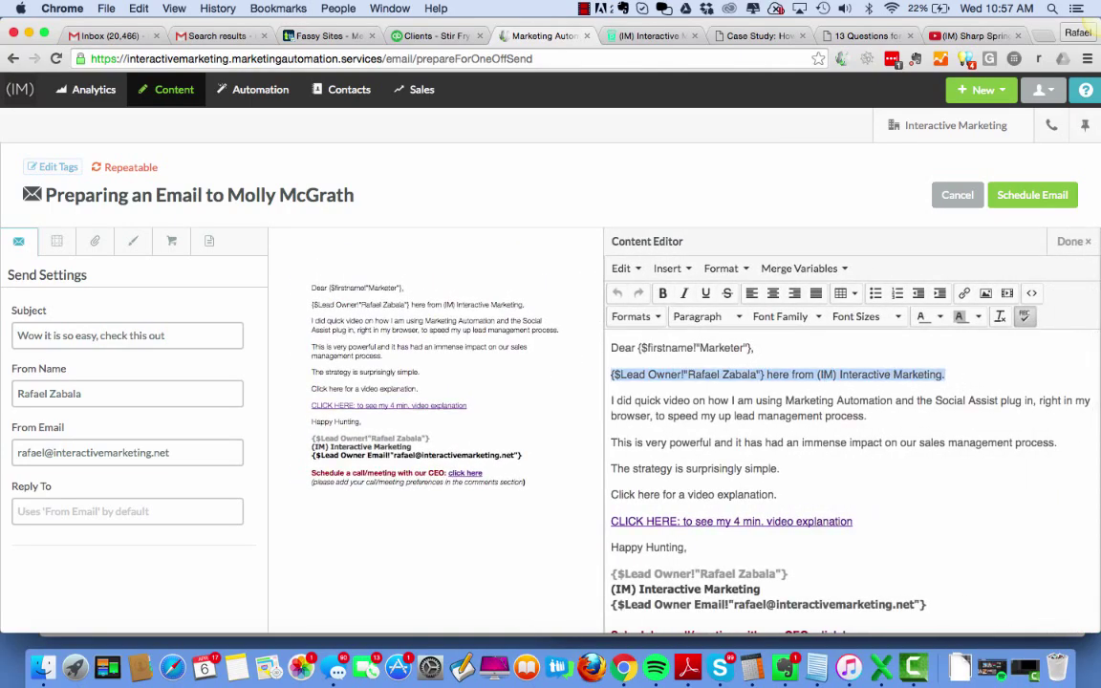
{"action": "key", "text": "BackSpace"}
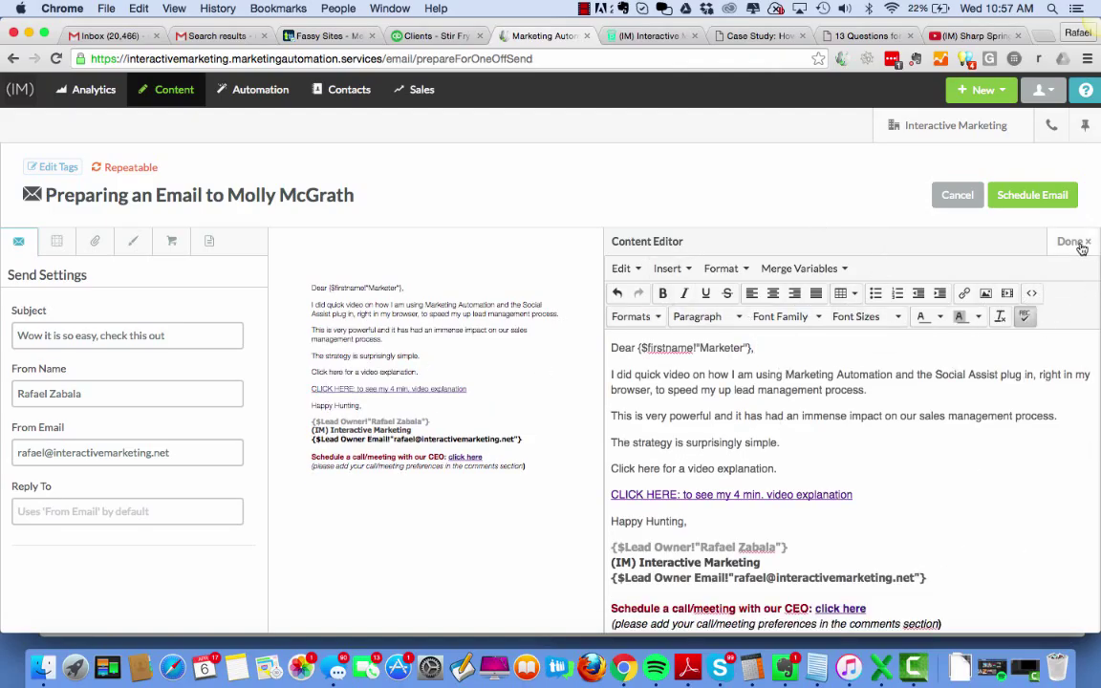
{"action": "left_click", "coordinate": [765, 348]}
{"action": "key", "text": "Return"}
{"action": "key", "text": "Return"}
{"action": "type", "text": "How is it going"}
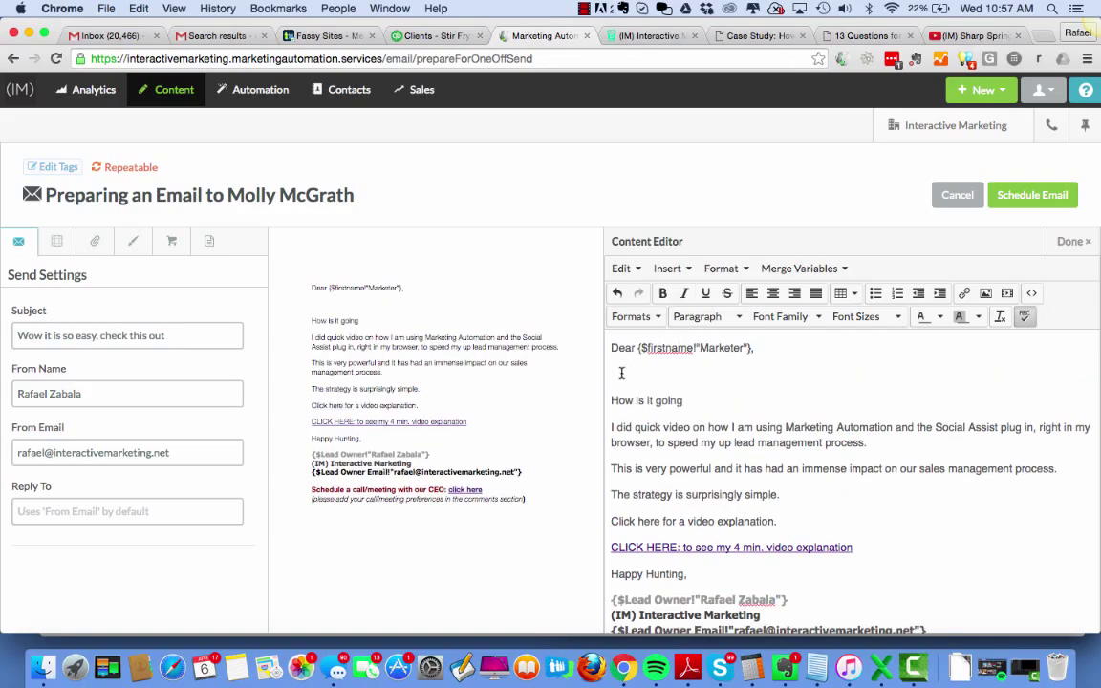
{"action": "left_click", "coordinate": [619, 373]}
{"action": "key", "text": "BackSpace"}
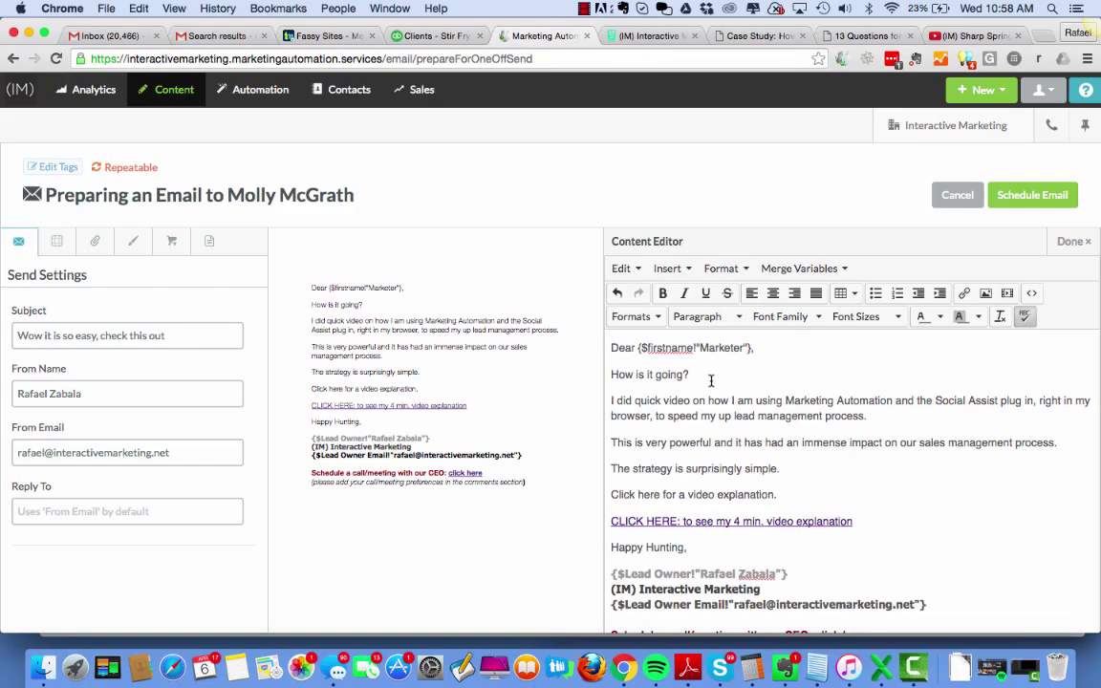
Extend the opening line with the question "were you able present Sharp Spring to the team?"
{"action": "type", "text": "were you abel"}
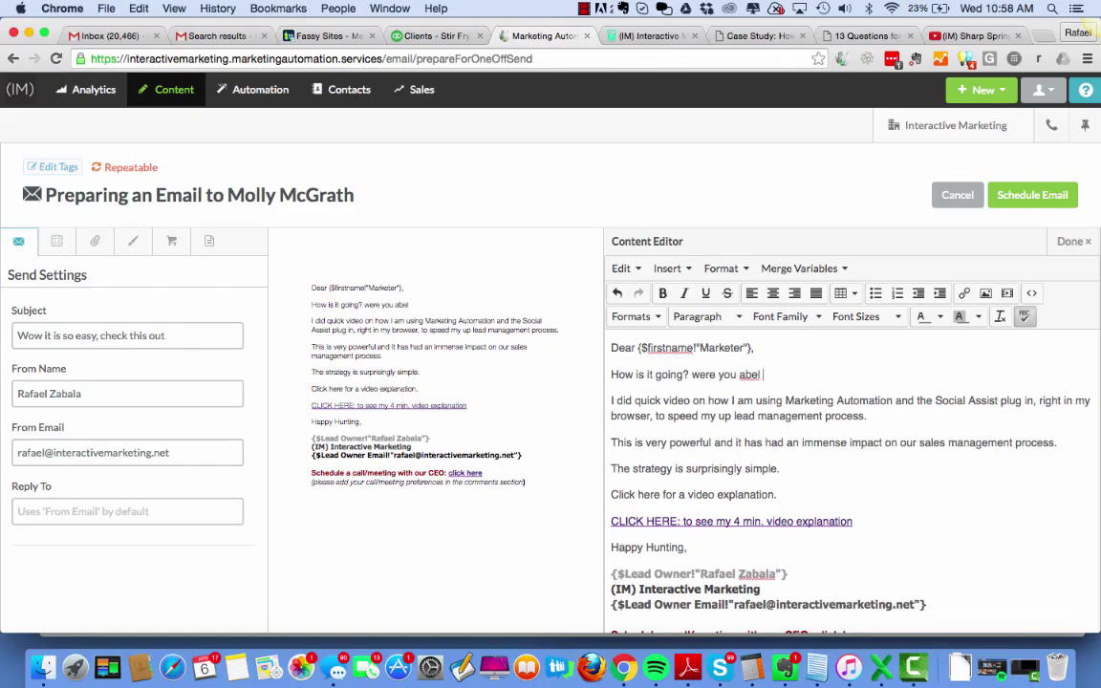
{"action": "key", "text": "BackSpace"}
{"action": "type", "text": "le presen"}
{"action": "type", "text": "t MA"}
{"action": "key", "text": "BackSpace"}
{"action": "key", "text": "BackSpace"}
{"action": "type", "text": "Sharp Spring to "}
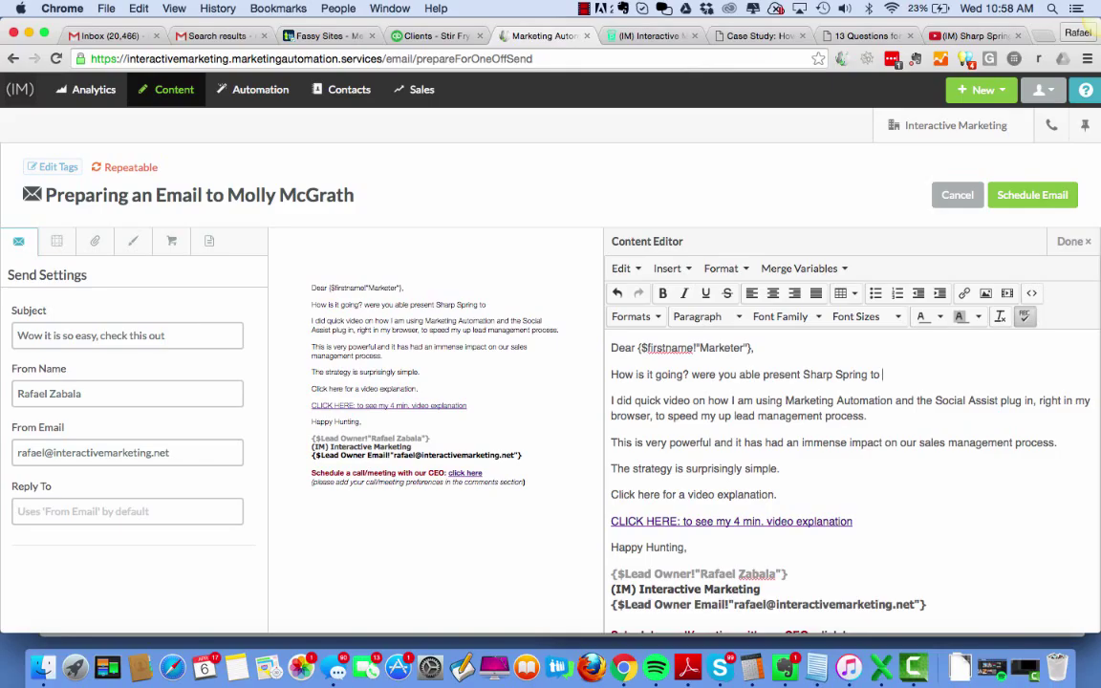
{"action": "type", "text": "the team?"}
Insert "another" before "quick video" in the paragraph about Marketing Automation and the Social Assist plug in
{"action": "left_click", "coordinate": [635, 401]}
{"action": "type", "text": "another"}
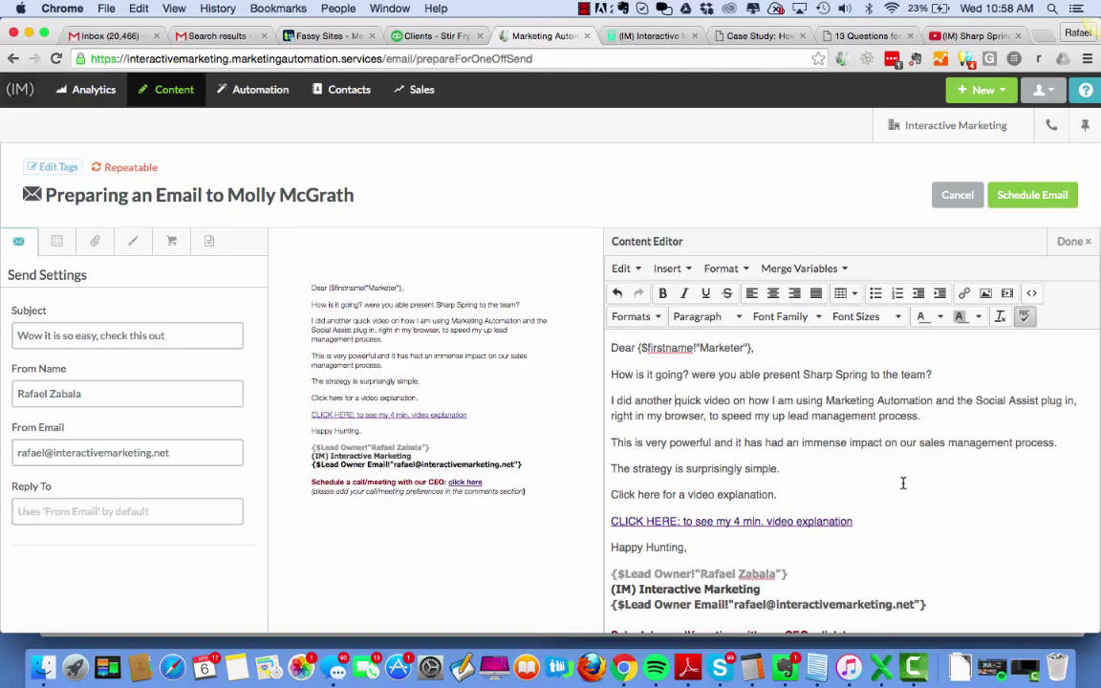
{"action": "scroll", "coordinate": [902, 483], "scroll_direction": "down", "scroll_amount": 1}
{"action": "scroll", "coordinate": [902, 484], "scroll_direction": "up", "scroll_amount": 1}
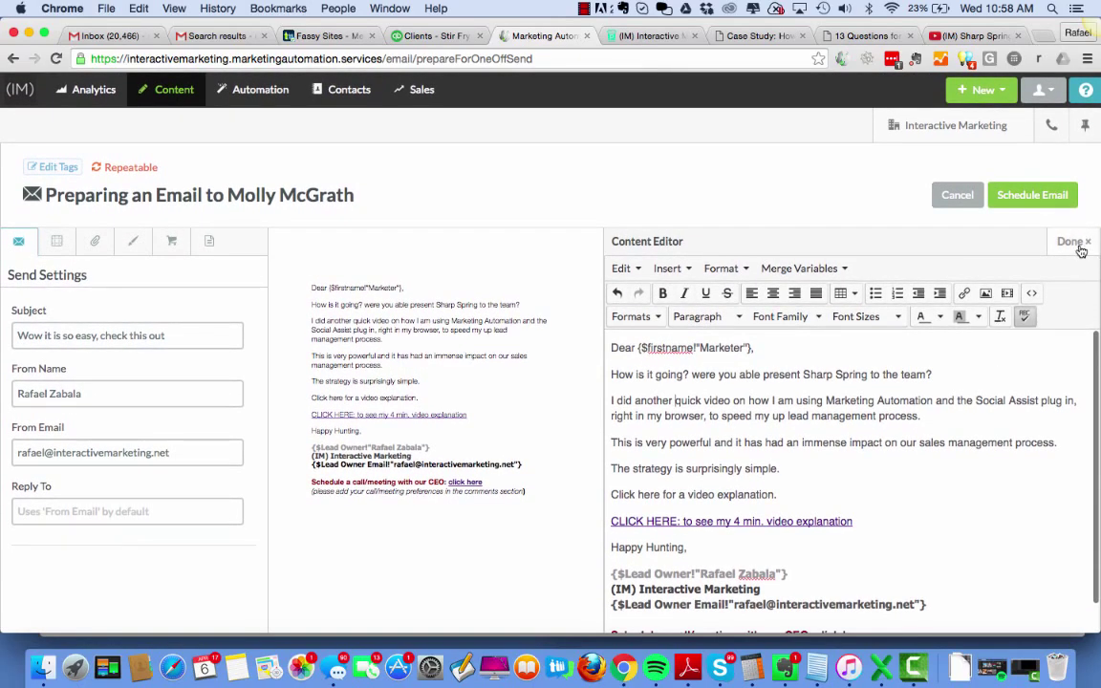
Finish editing the content and send the email to the Crestwood Technology Group contact as soon as possible
{"action": "left_click", "coordinate": [1070, 241]}
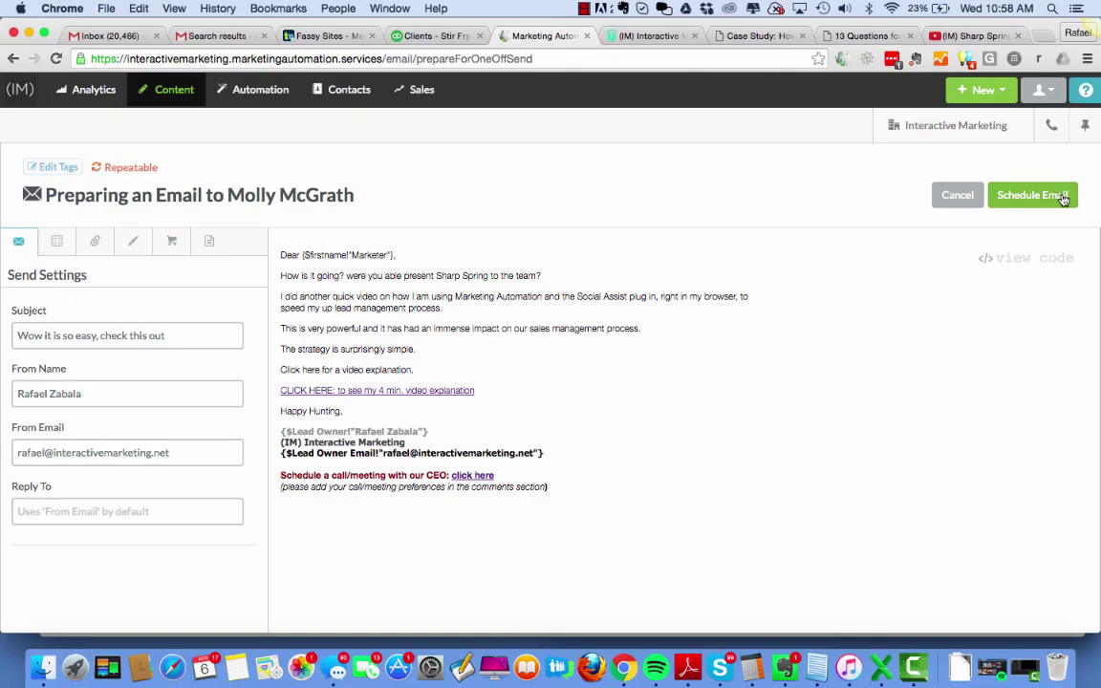
{"action": "left_click", "coordinate": [1063, 199]}
{"action": "left_click", "coordinate": [276, 193]}
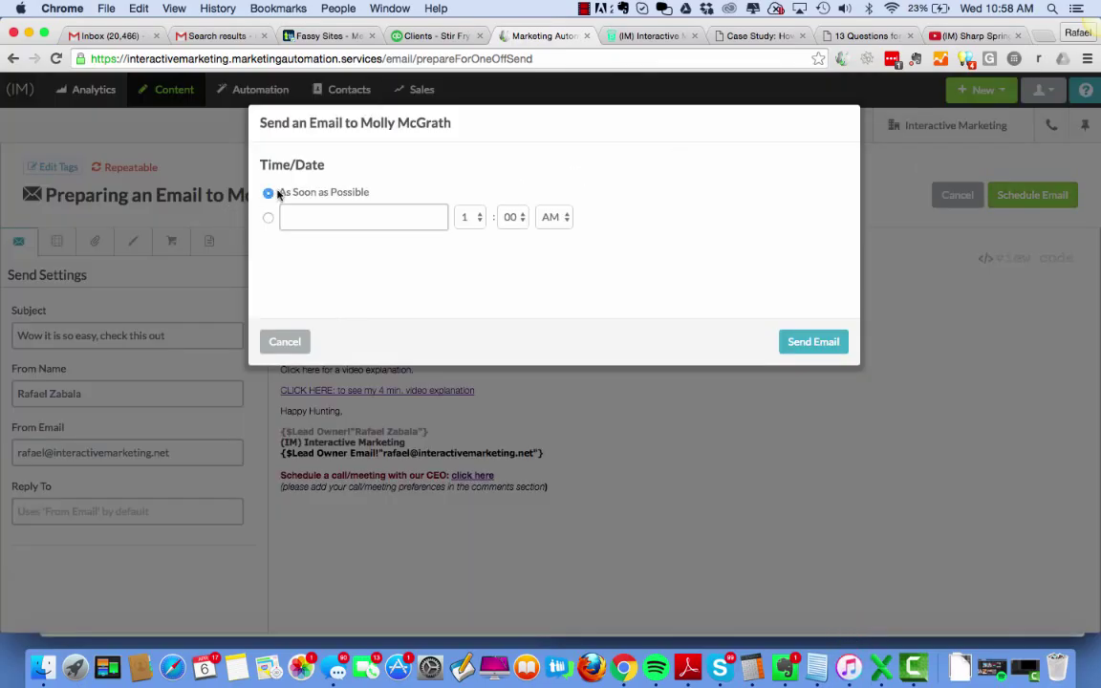
{"action": "left_click", "coordinate": [820, 341]}
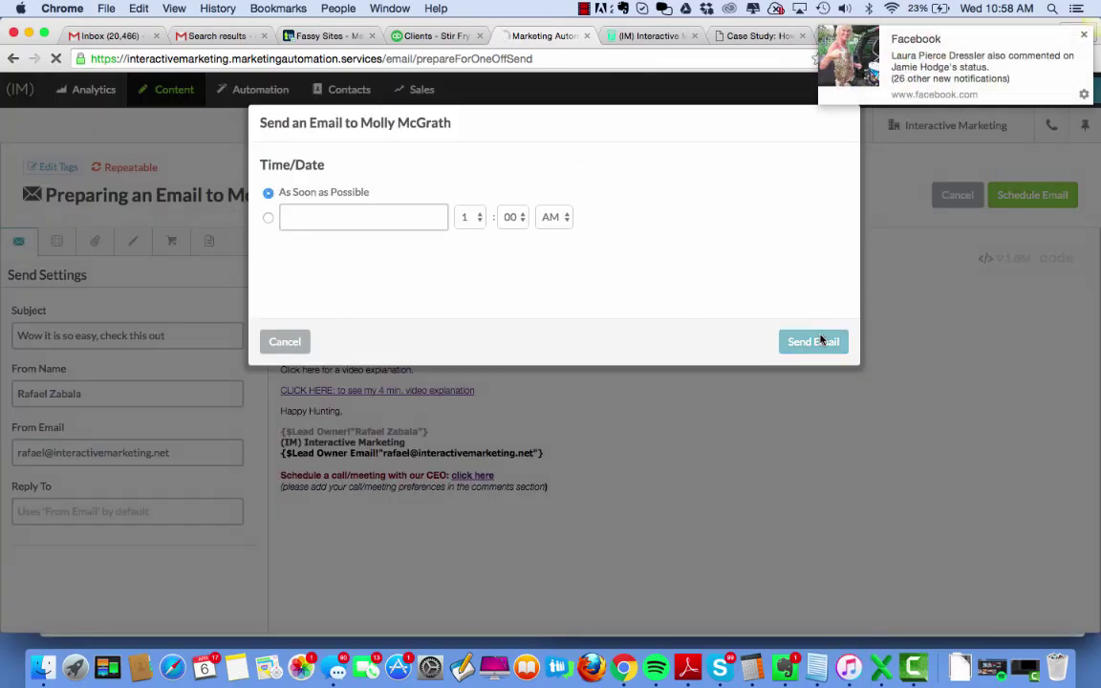
{"action": "left_click", "coordinate": [1084, 36]}
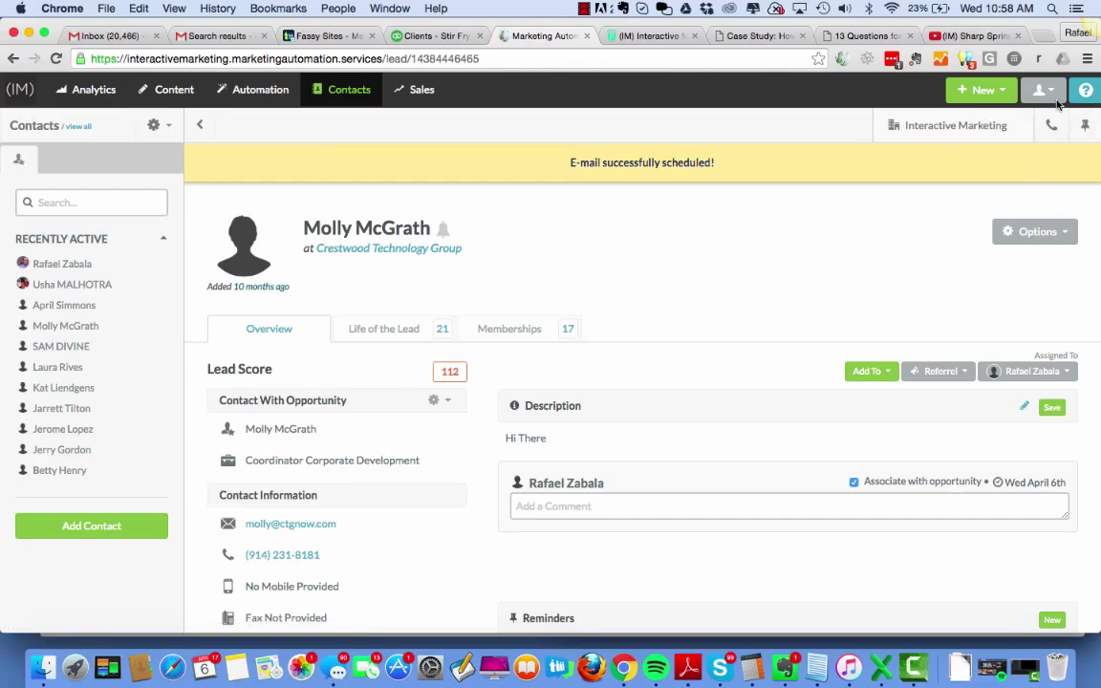
Search the contacts for another recipient by first name, trying different spellings
{"action": "left_click", "coordinate": [59, 202]}
{"action": "type", "text": "steve"}
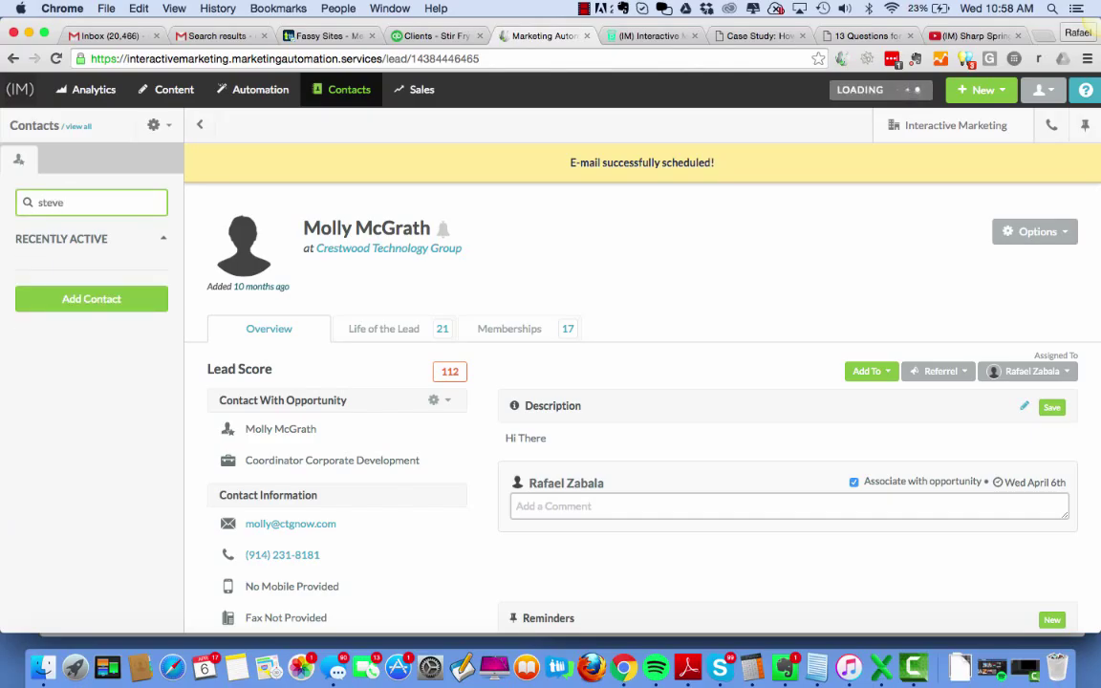
{"action": "key", "text": "BackSpace"}
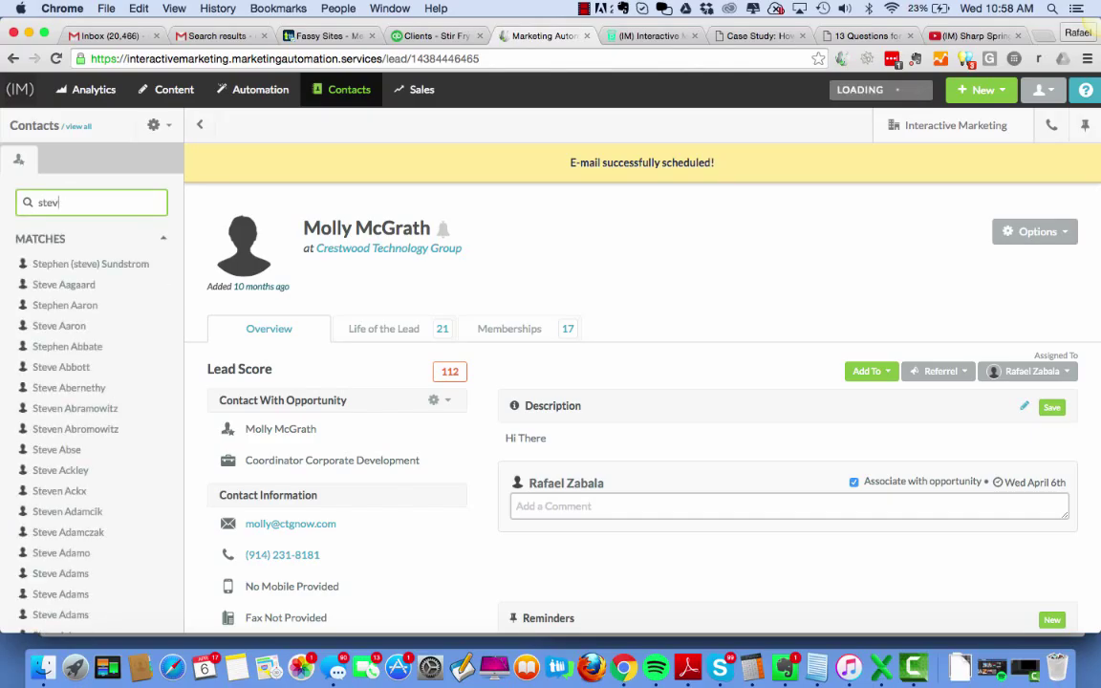
{"action": "type", "text": "phen"}
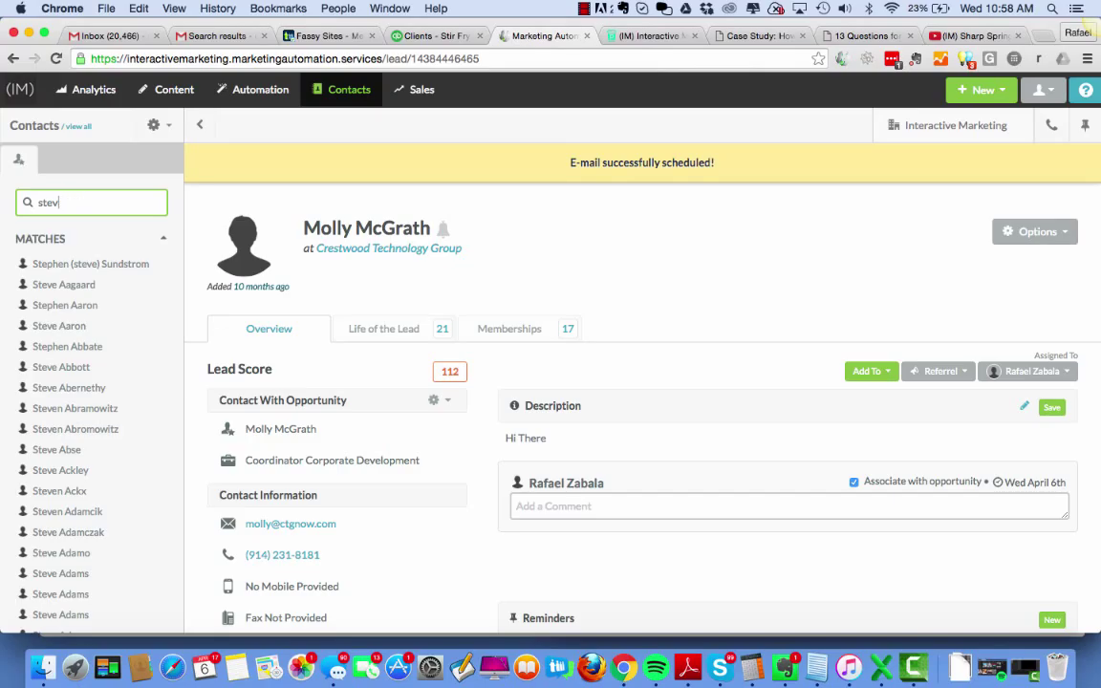
{"action": "key", "text": "BackSpace"}
{"action": "key", "text": "BackSpace"}
{"action": "mouse_move", "coordinate": [421, 91]}
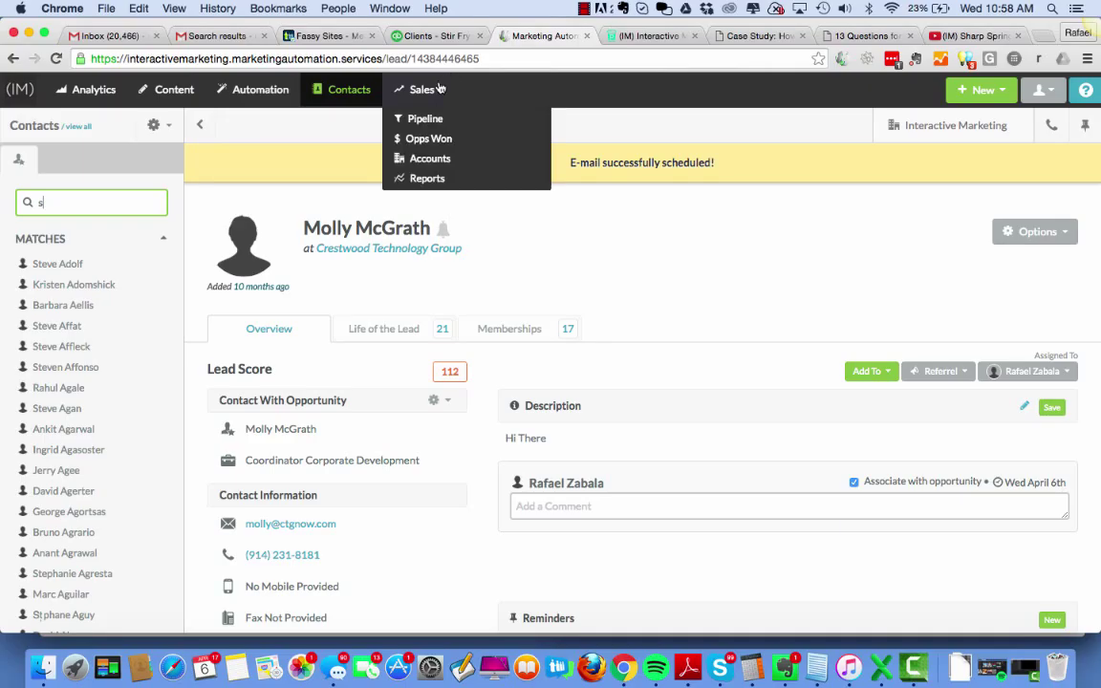
{"action": "left_click", "coordinate": [584, 9]}
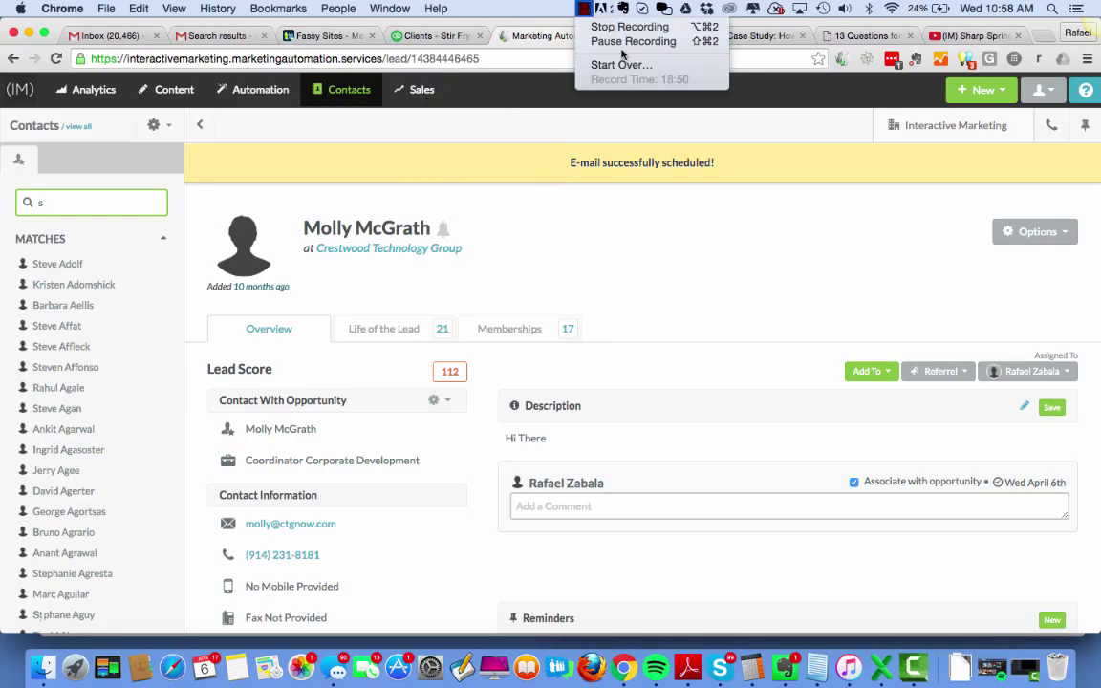